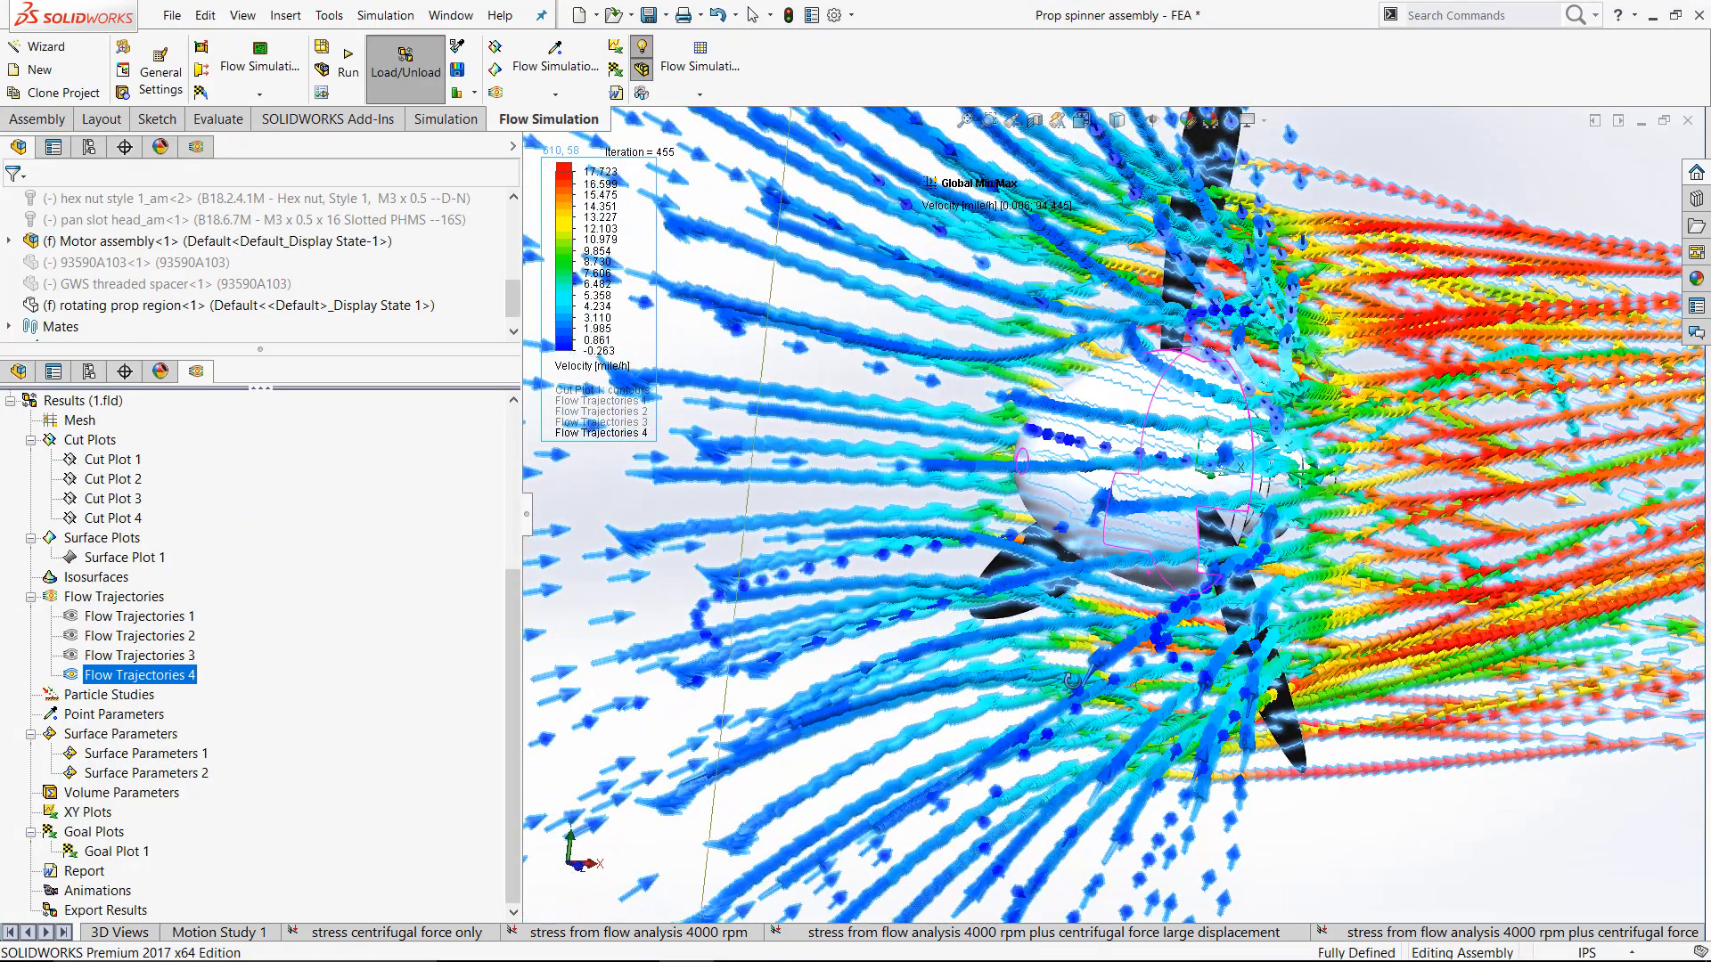
- Play the Flow Trajectories 4 animation and examine the airflow around the propeller and the resultant displacement plot of its blades
right_click(122, 680)
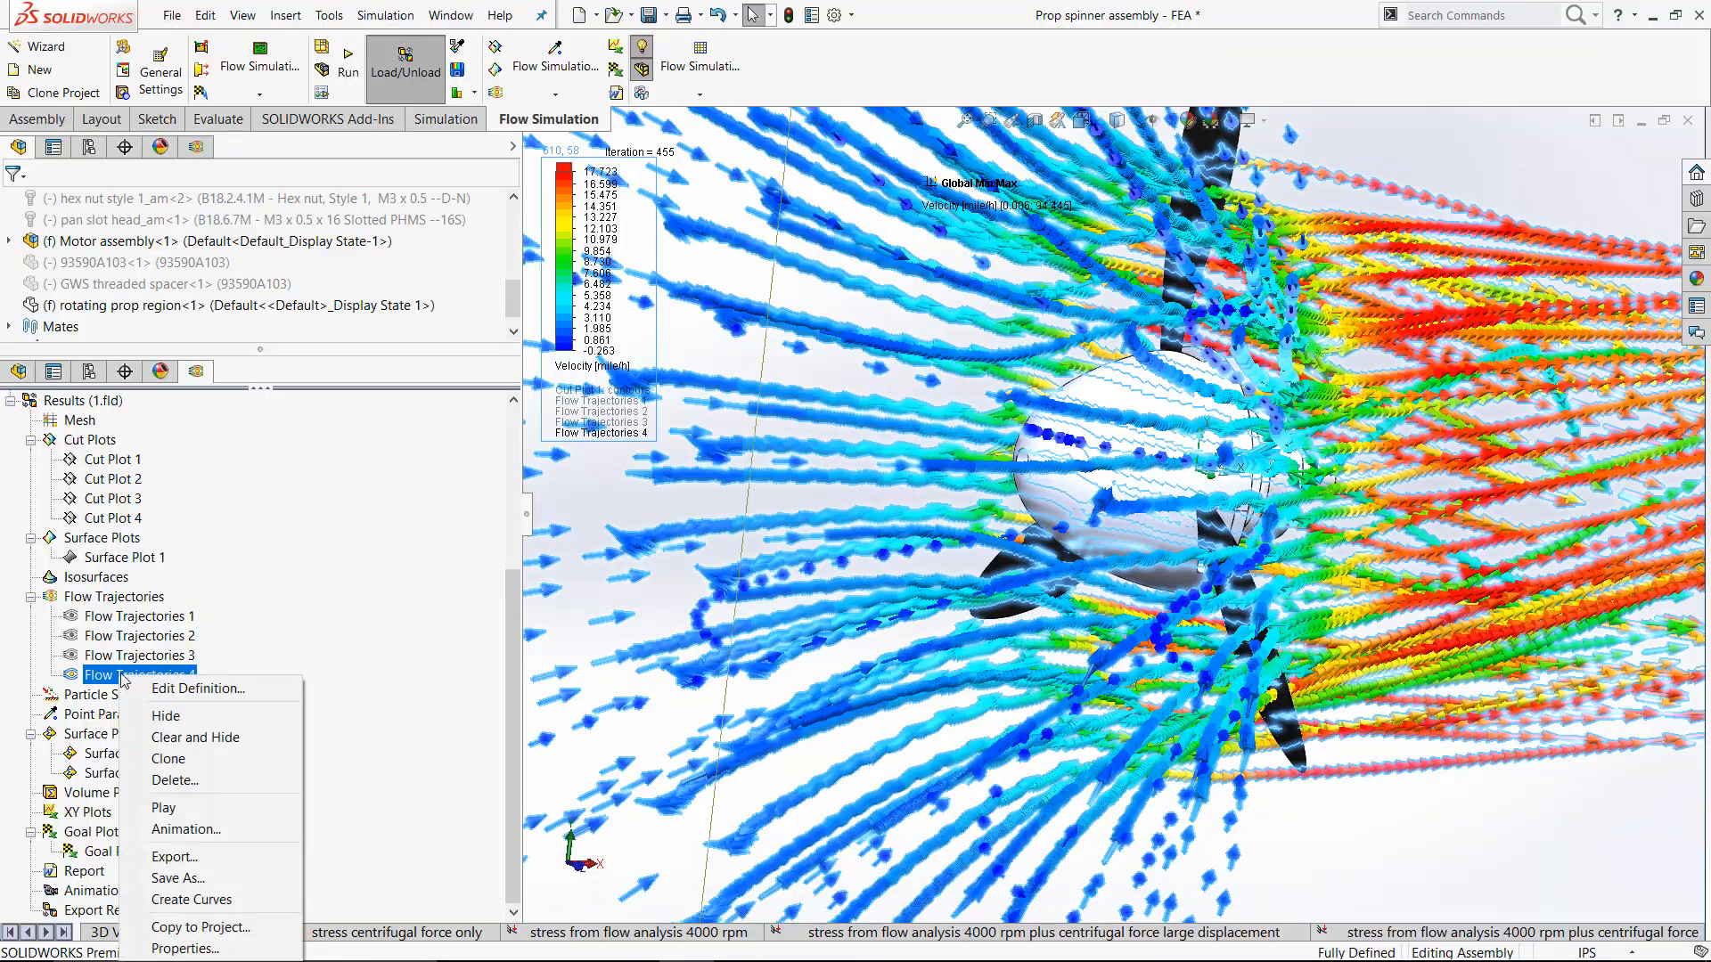
click(215, 811)
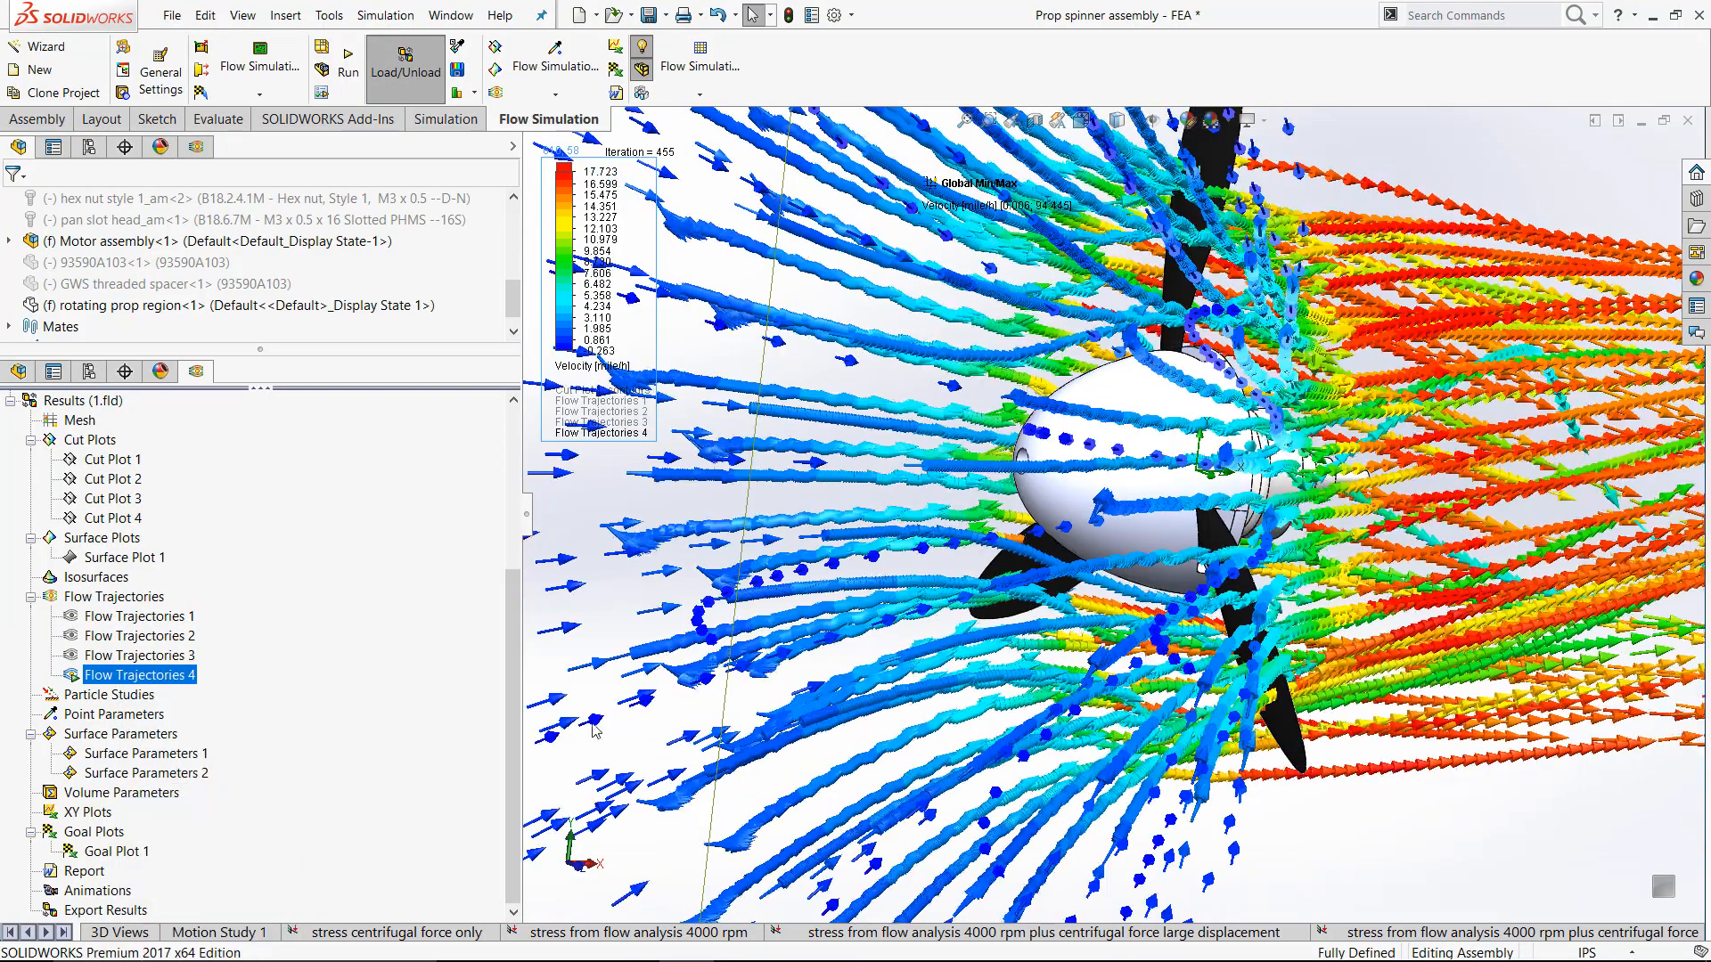
middle_drag(802, 664, 637, 654)
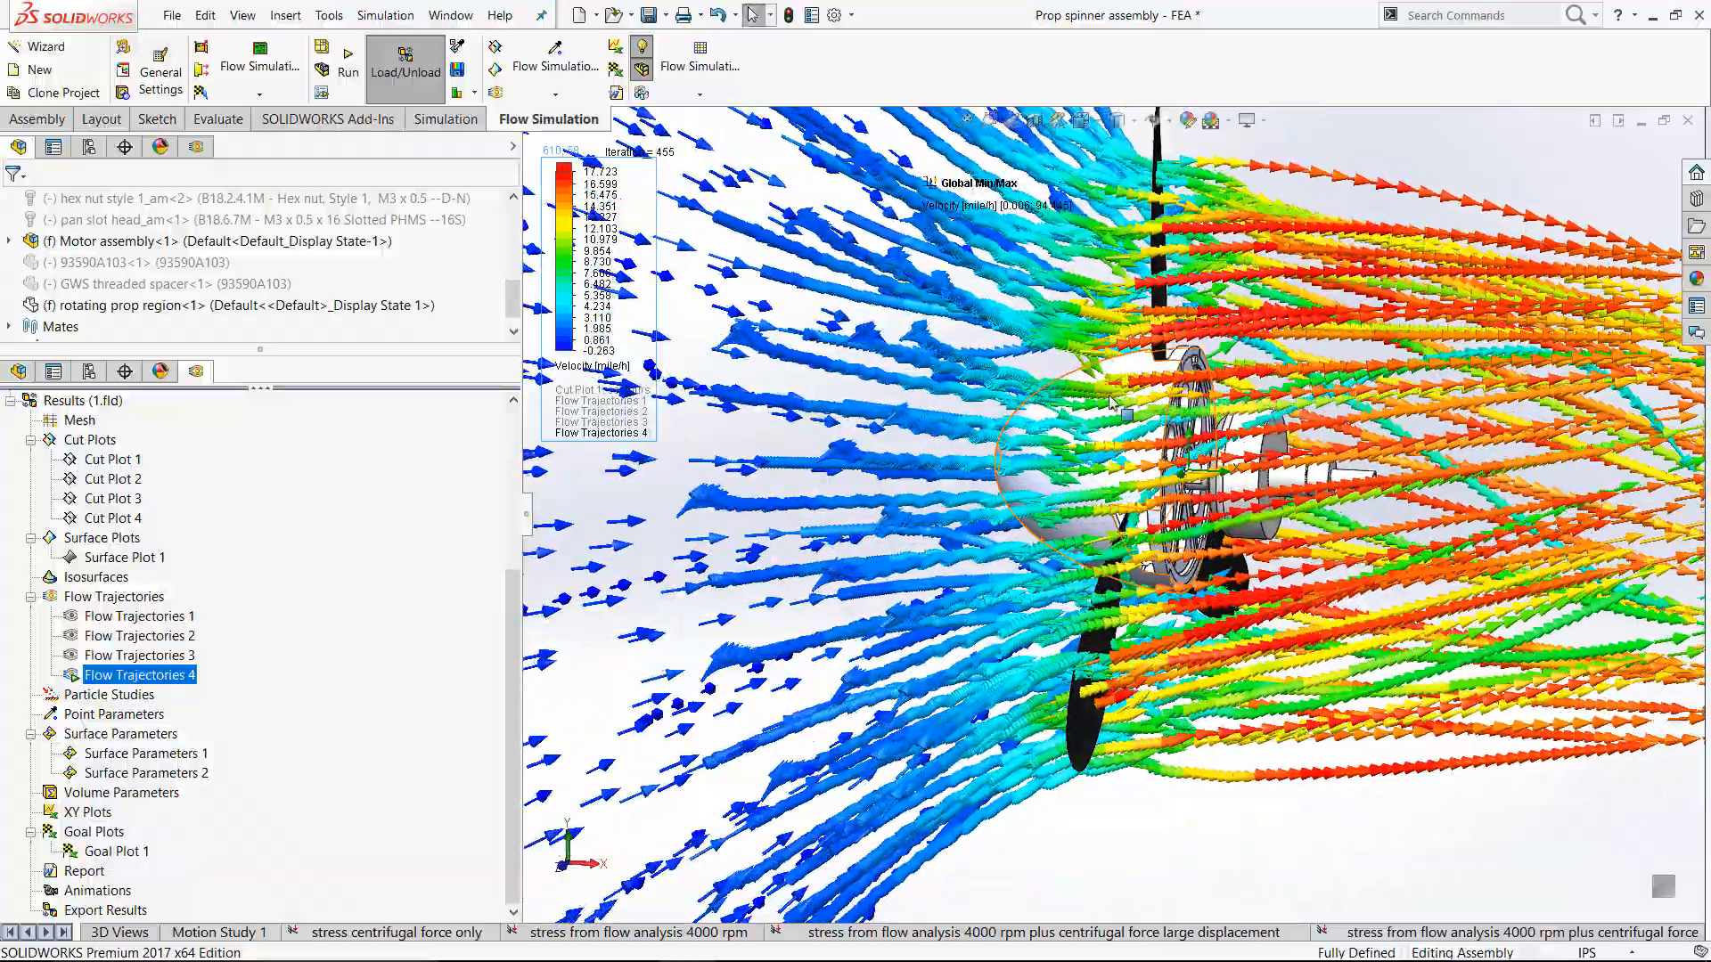
scroll(1307, 502, up, 2)
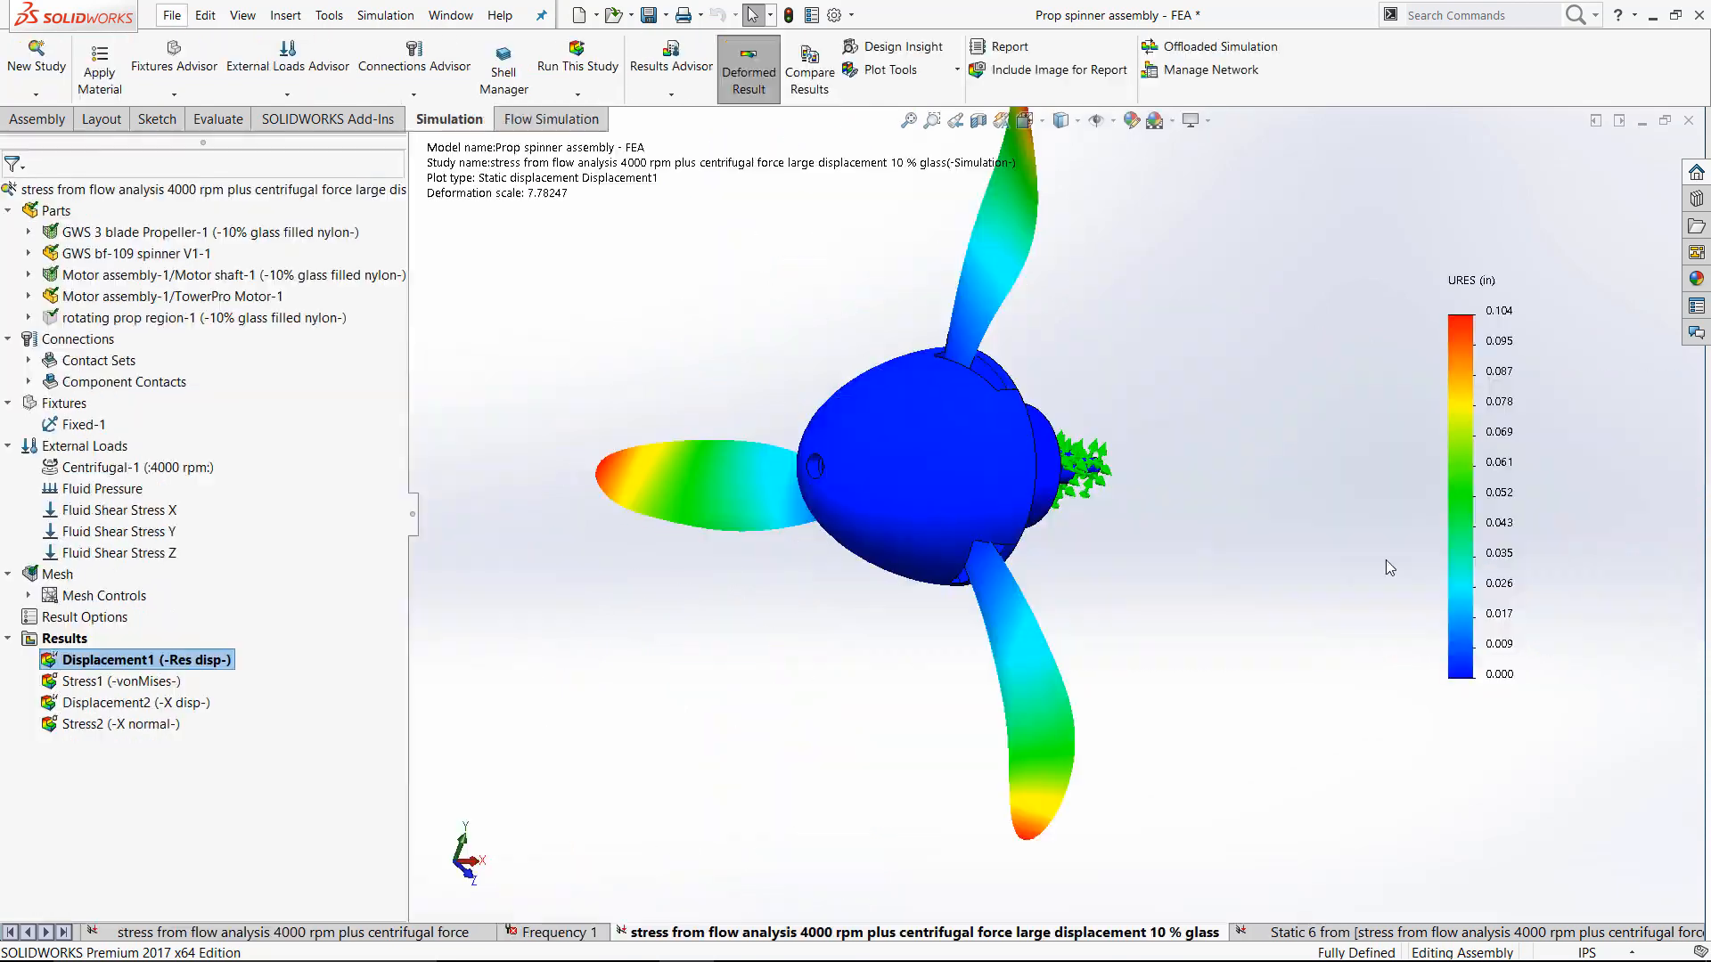
middle_drag(1376, 534, 1344, 520)
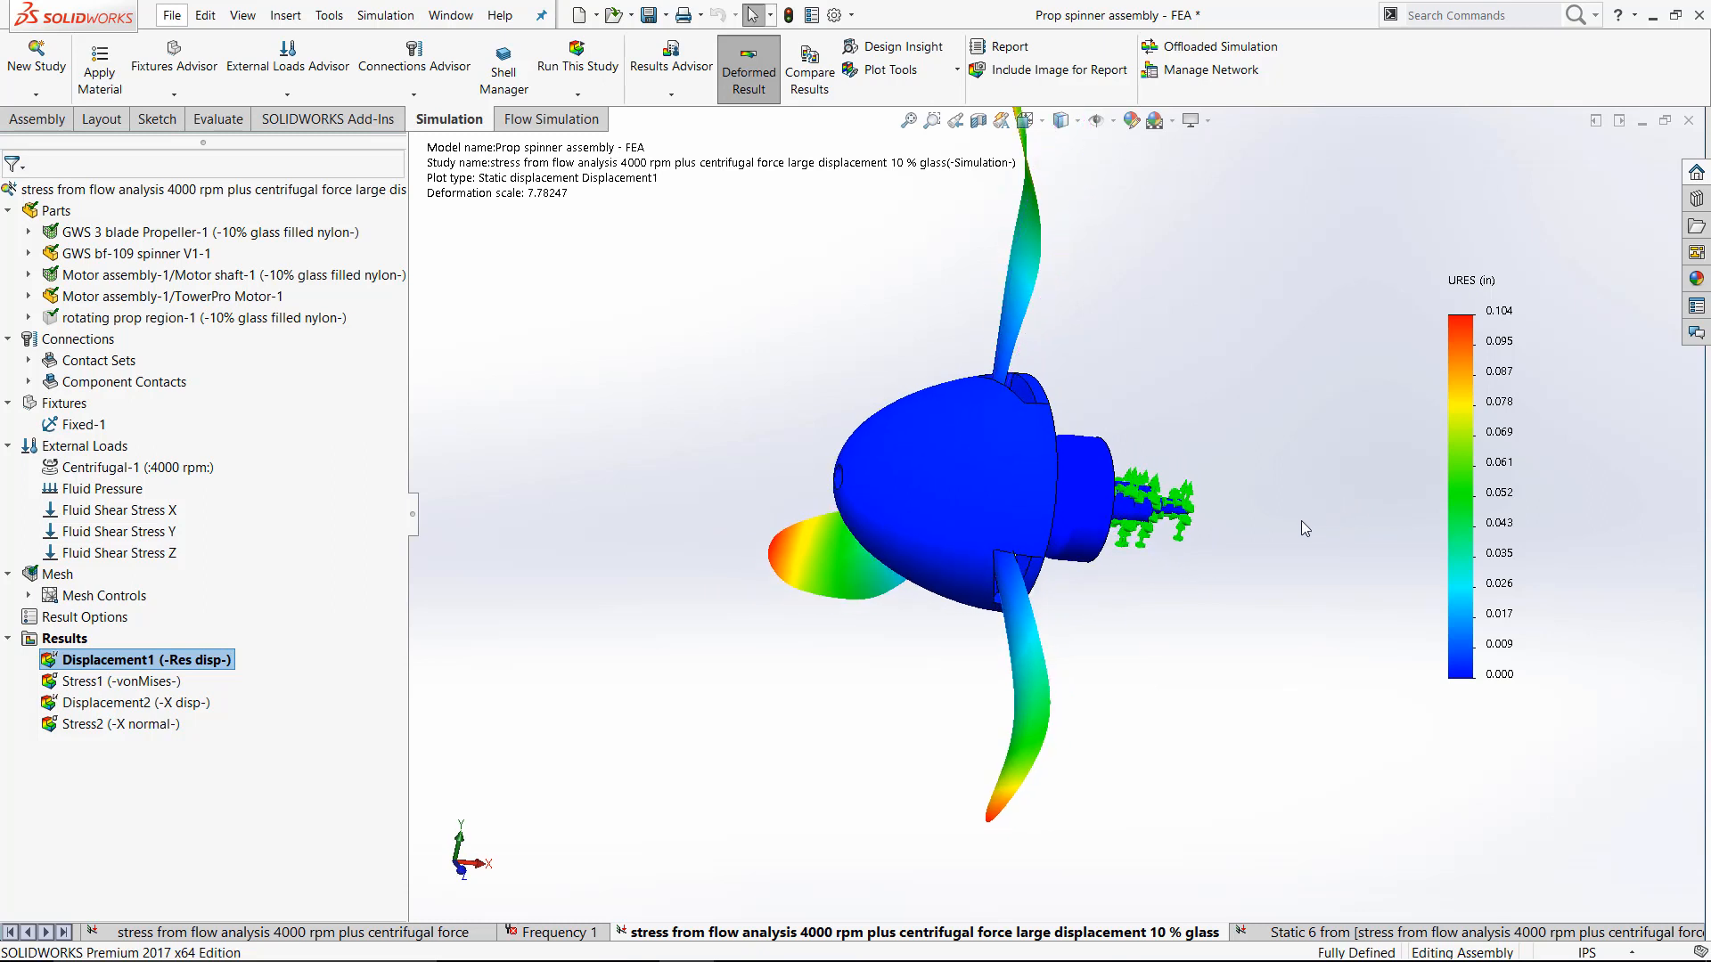
- Start a new Flow Simulation project with the Wizard and name it steve1, using the current configuration
click(548, 119)
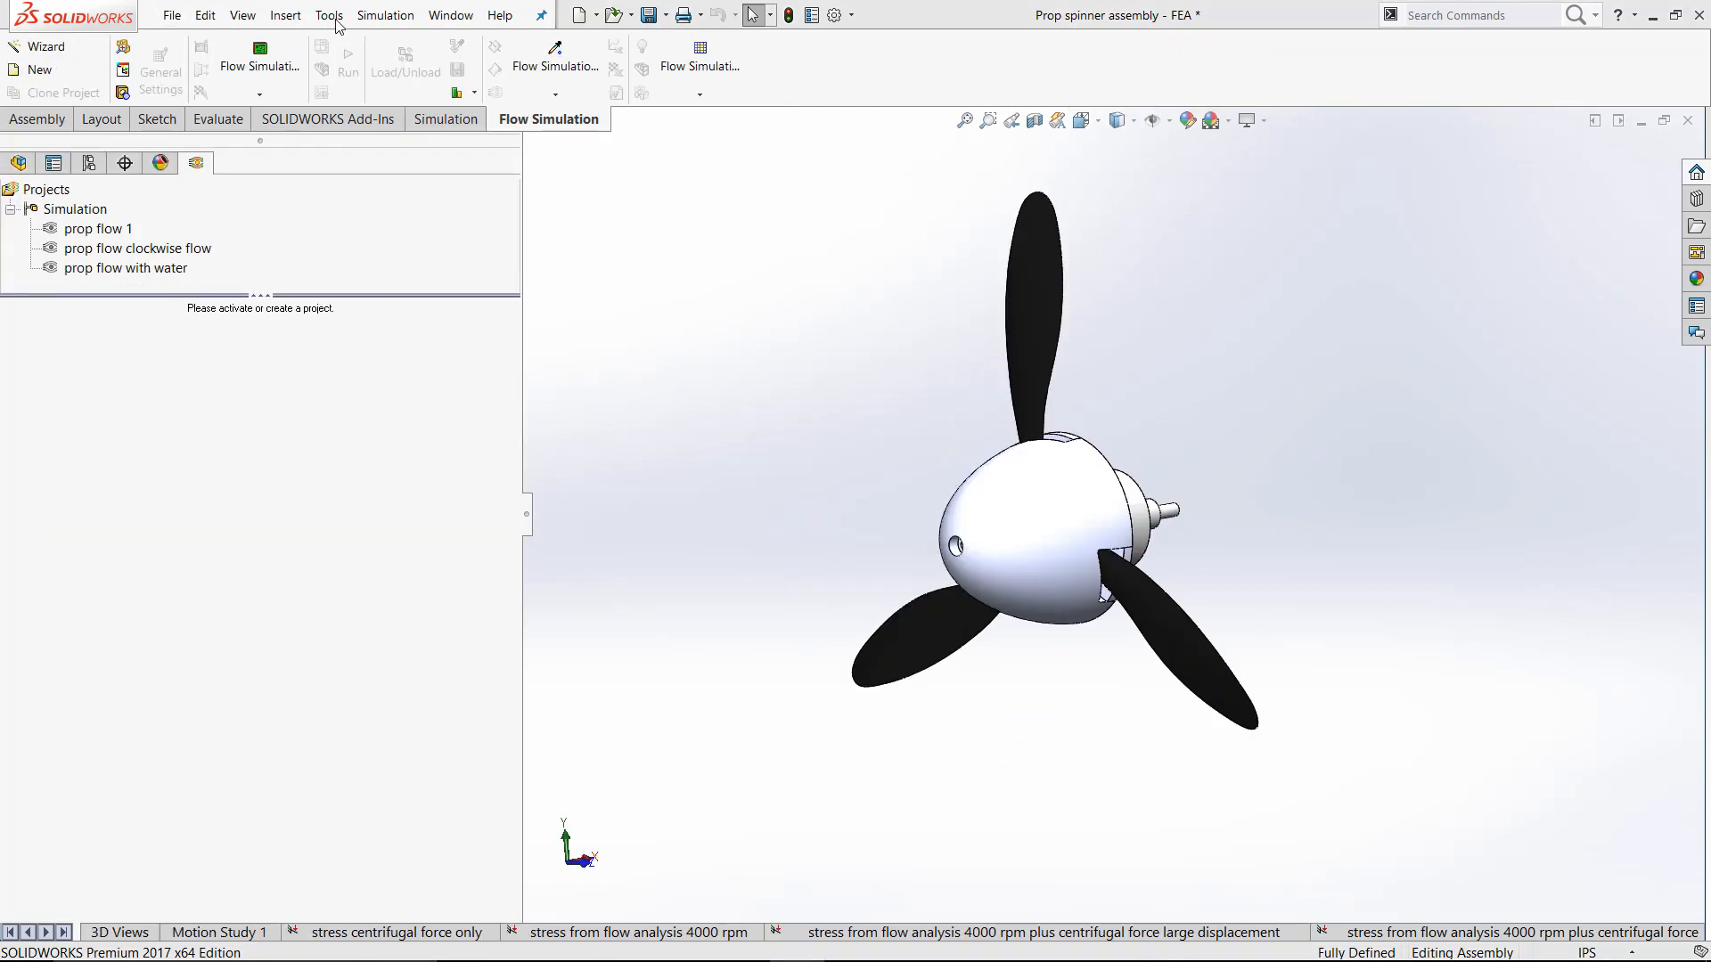
click(334, 19)
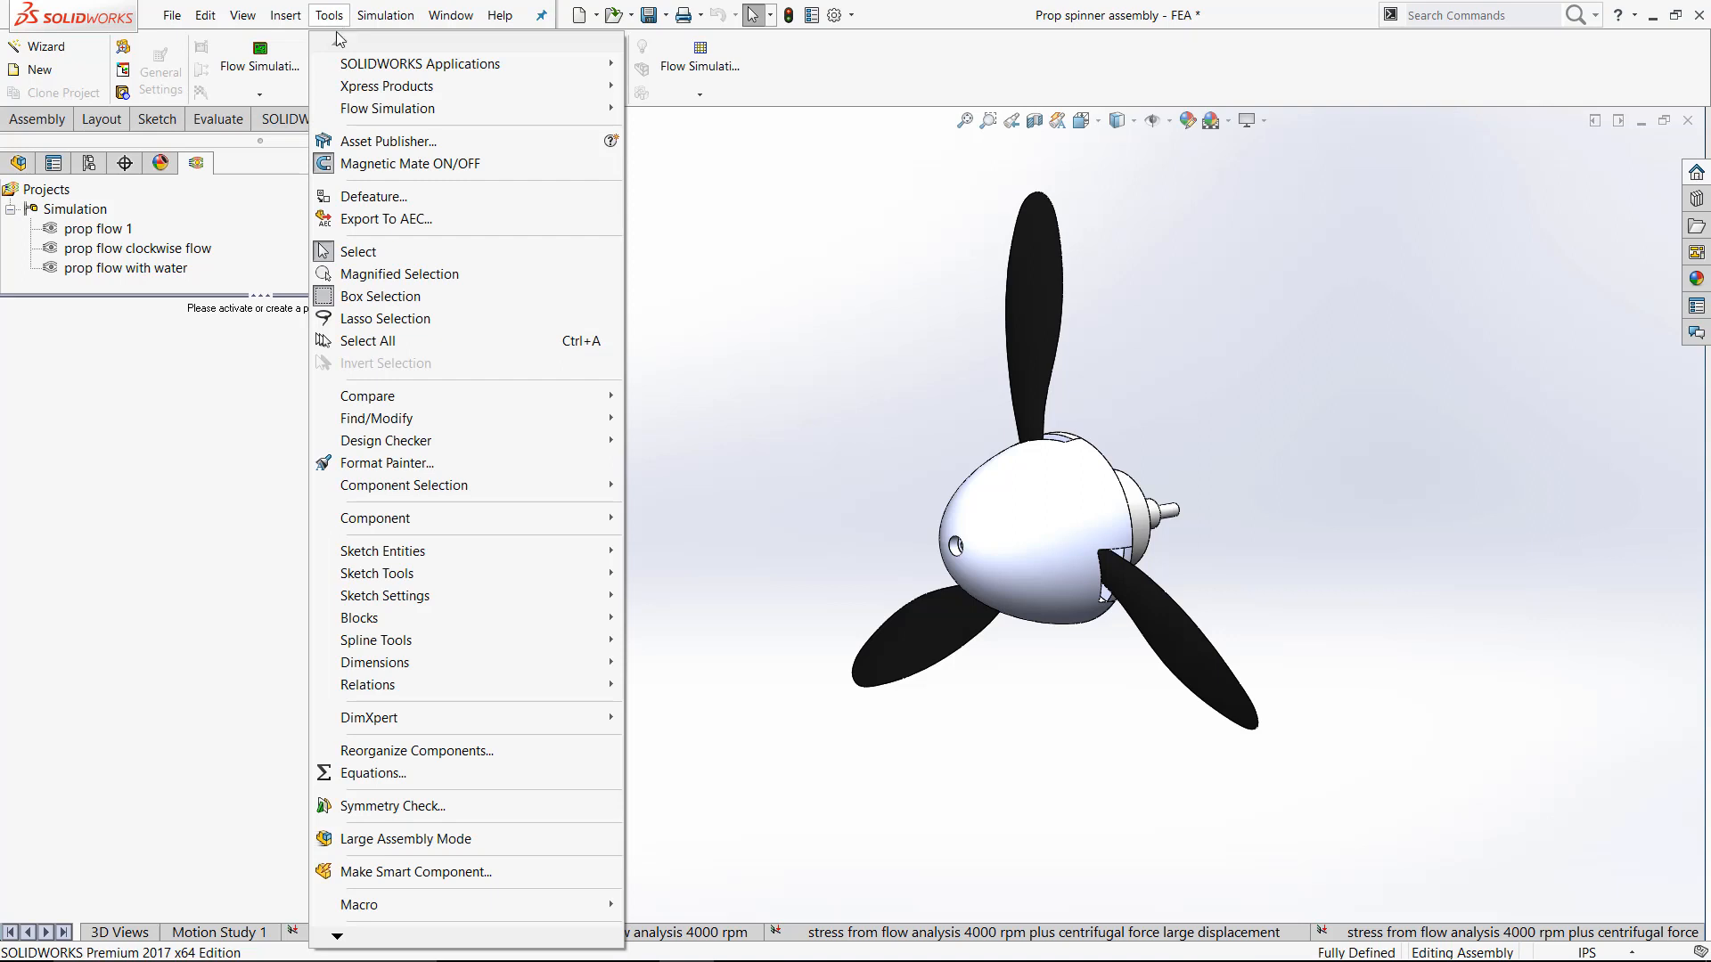
mouse_move(349, 109)
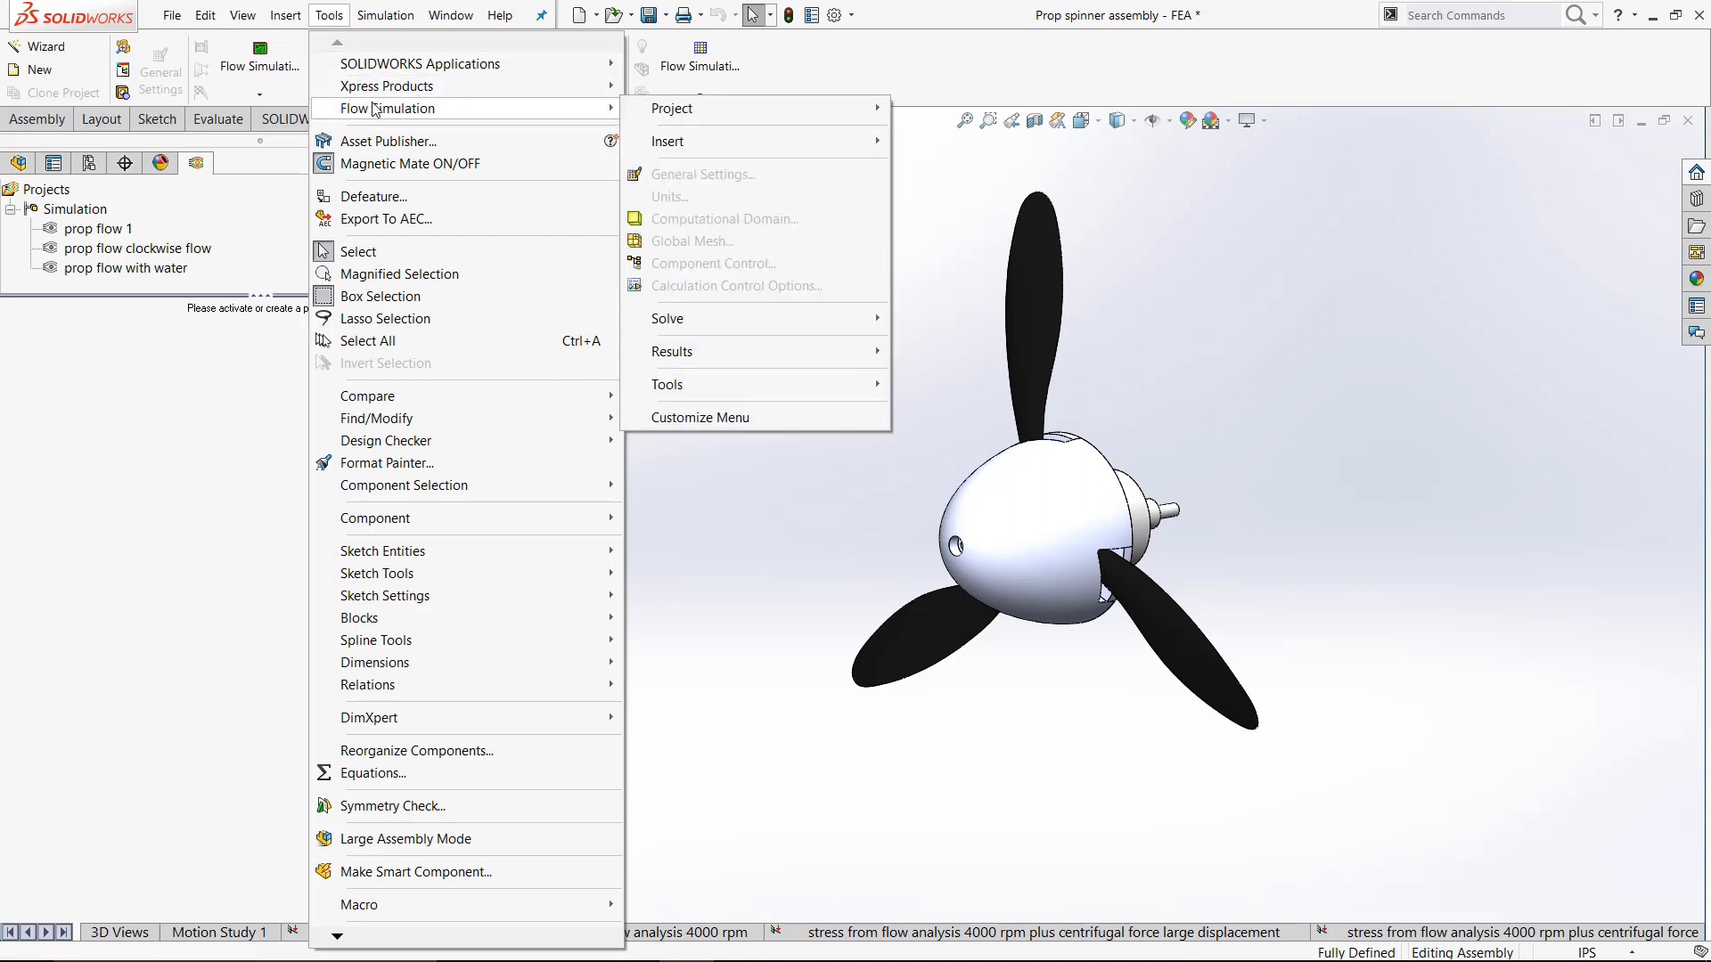
mouse_move(703, 119)
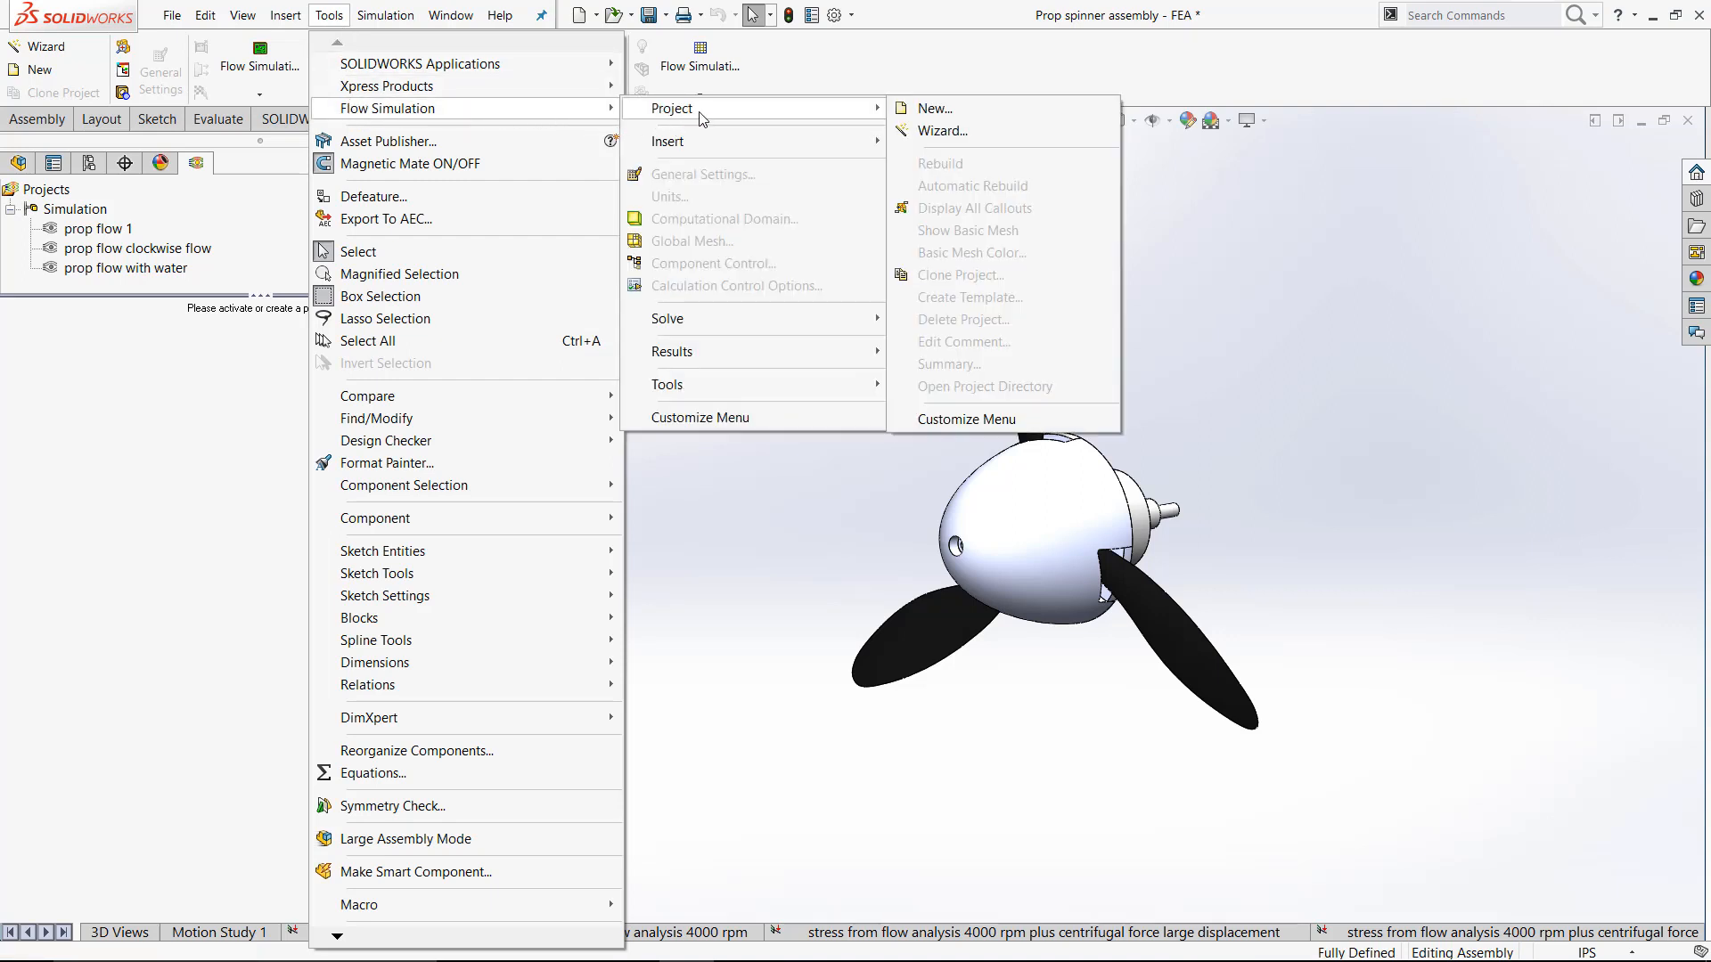
click(931, 133)
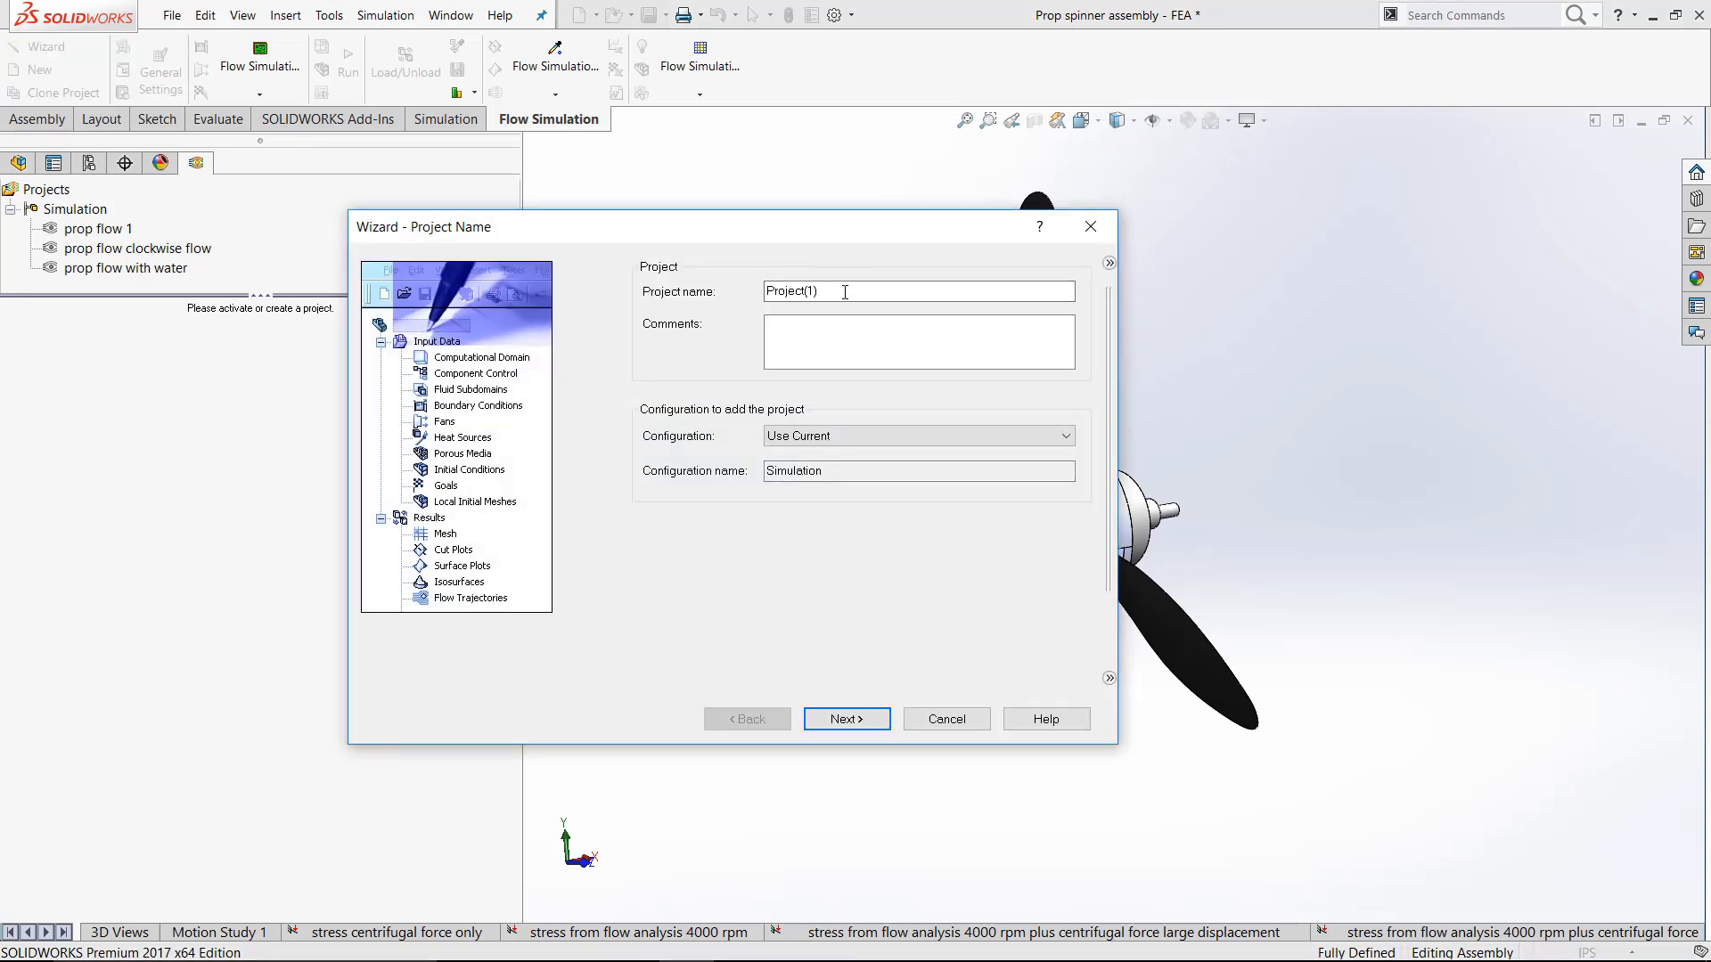
double_click(805, 291)
text(steve1)
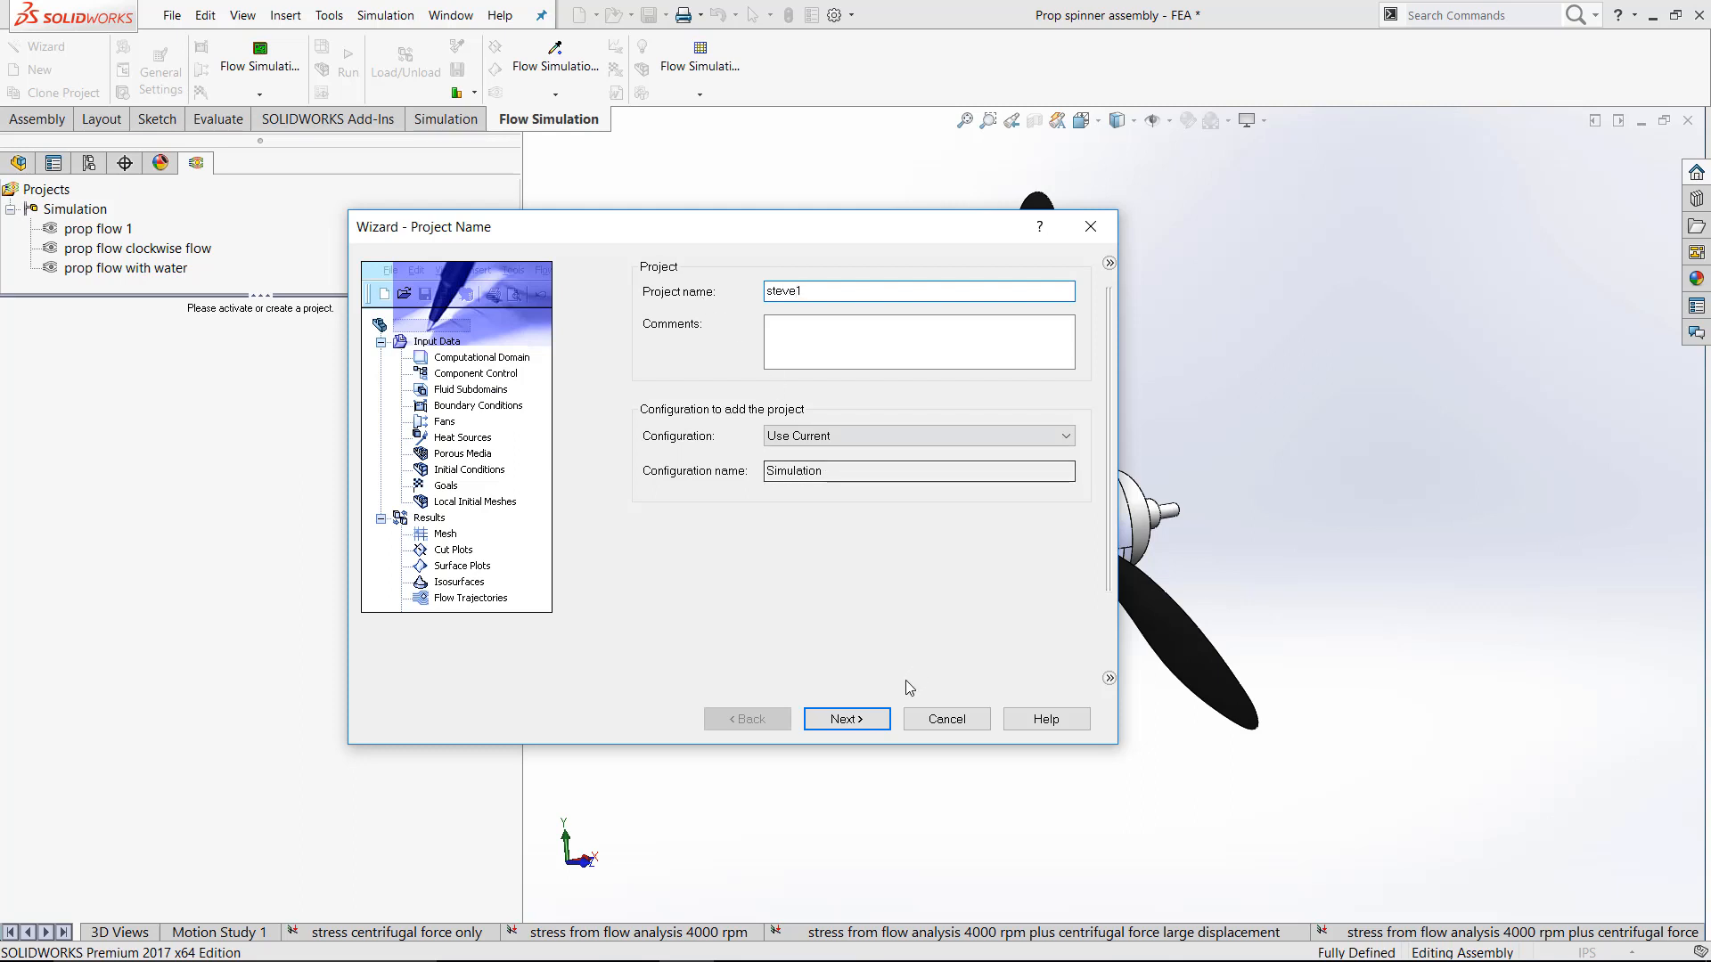
click(872, 717)
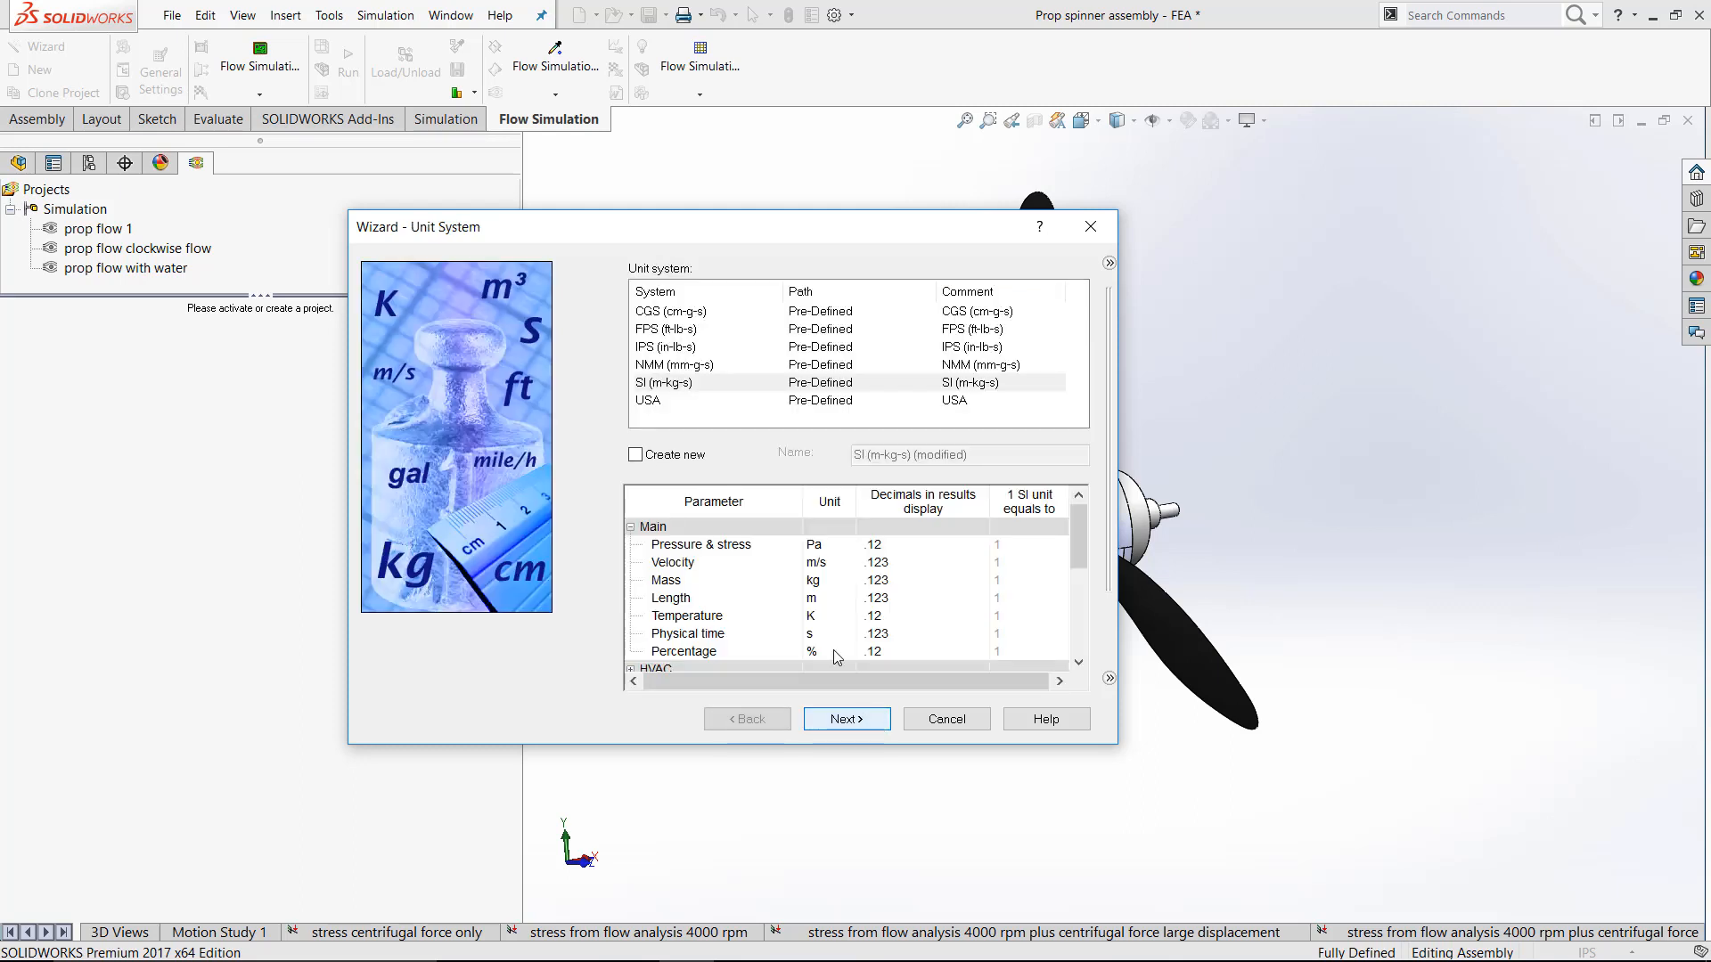
- Choose the IPS (in-lb-s) unit system and set an external analysis with rotation of type Local region(s) (Averaging)
click(663, 347)
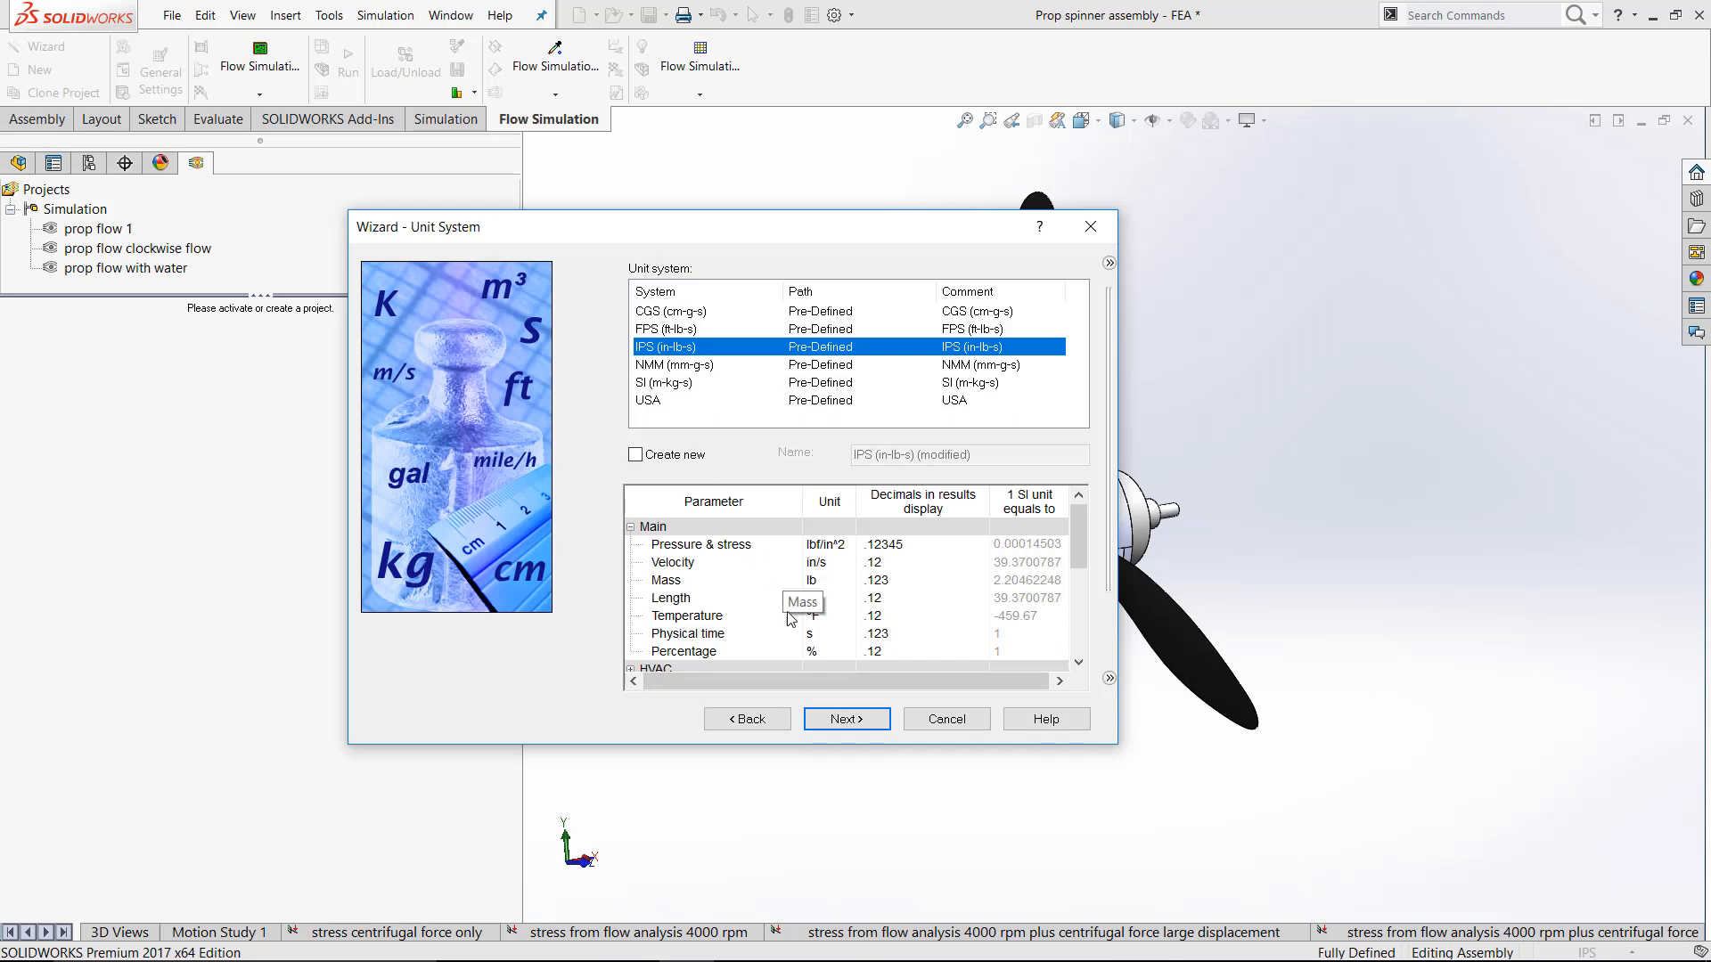
click(846, 727)
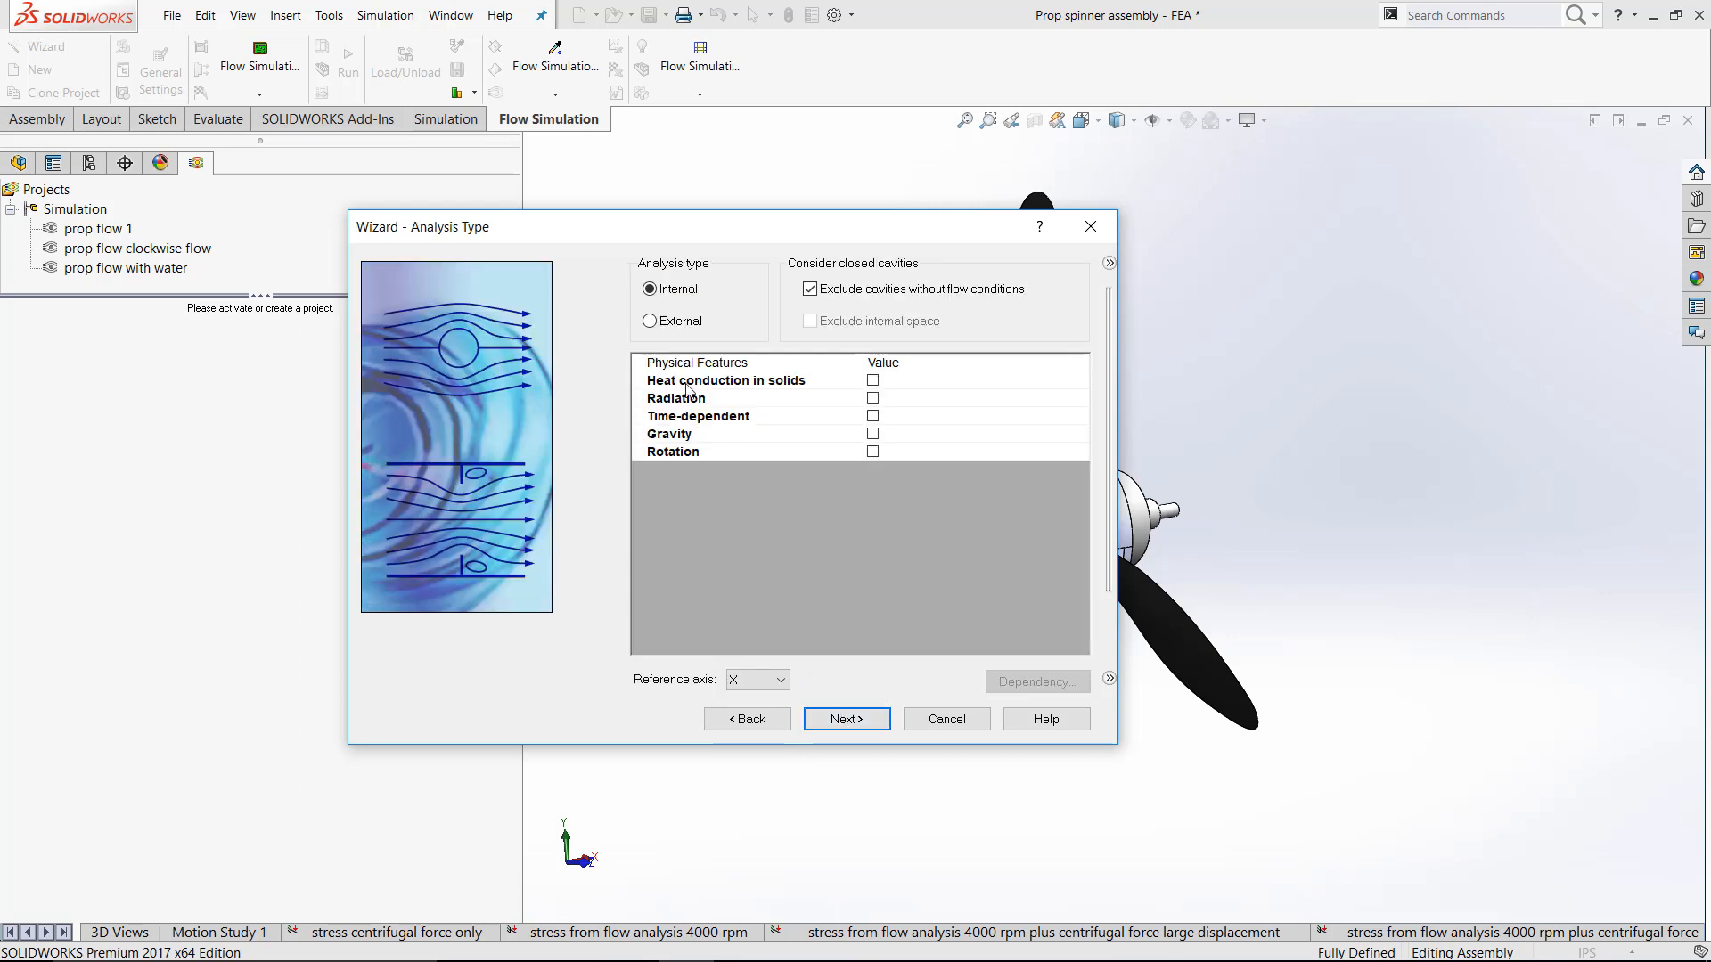
click(650, 321)
click(873, 451)
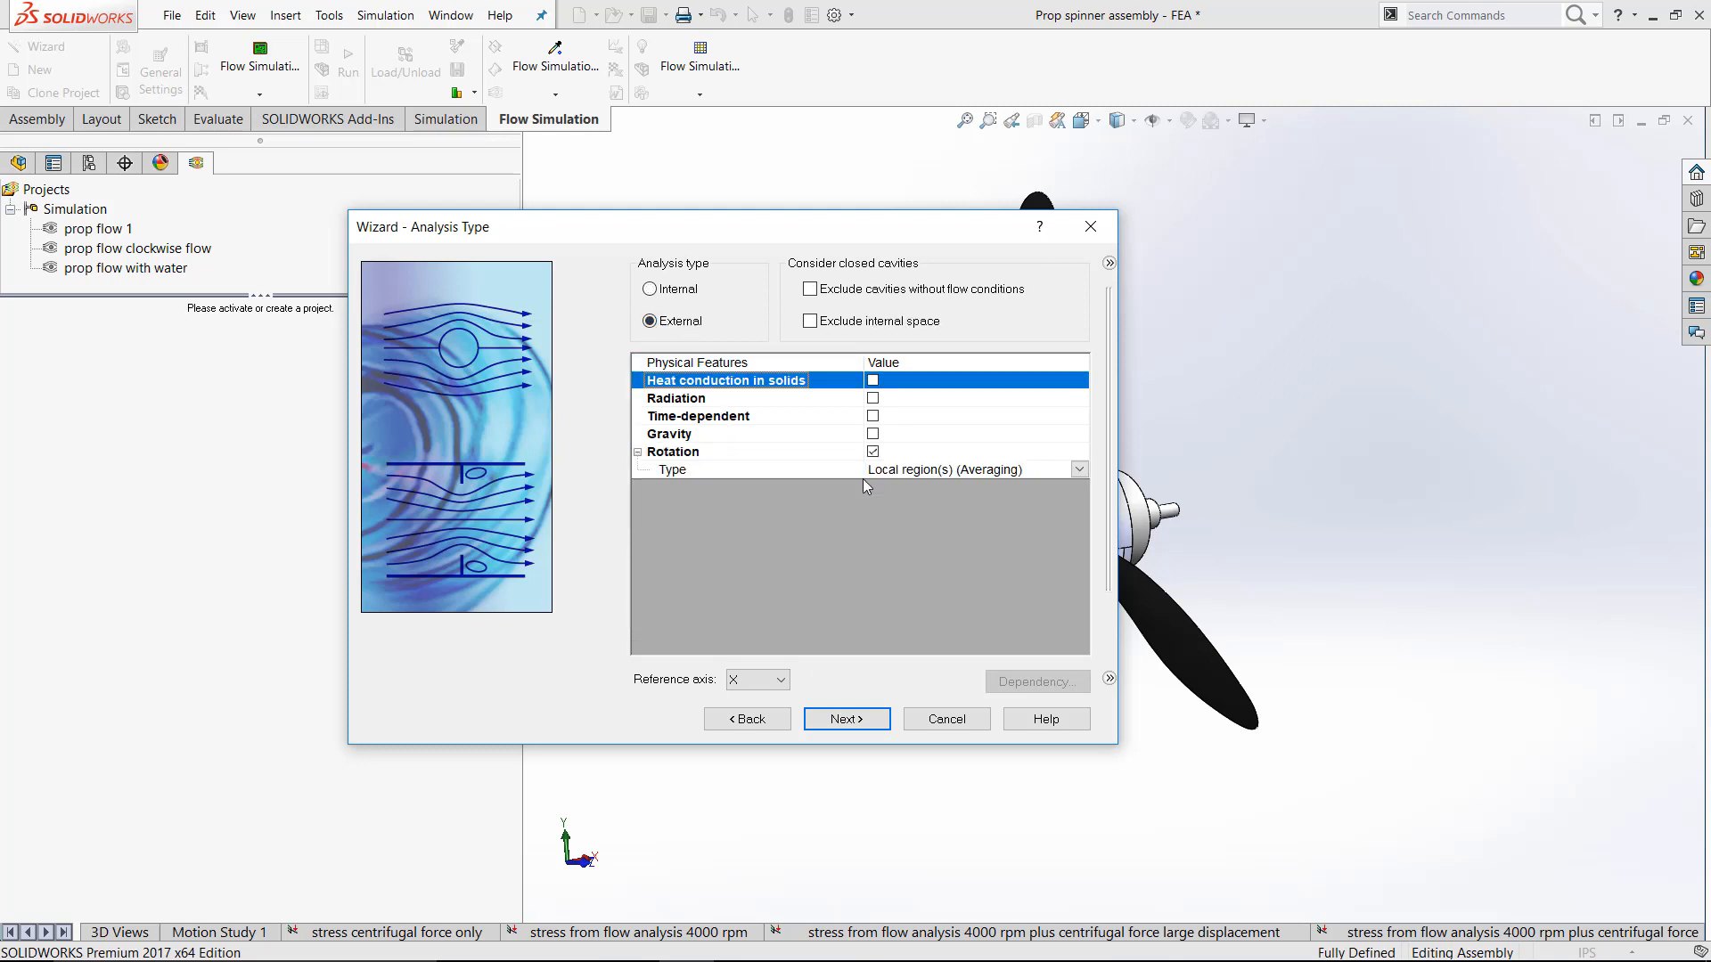
click(863, 720)
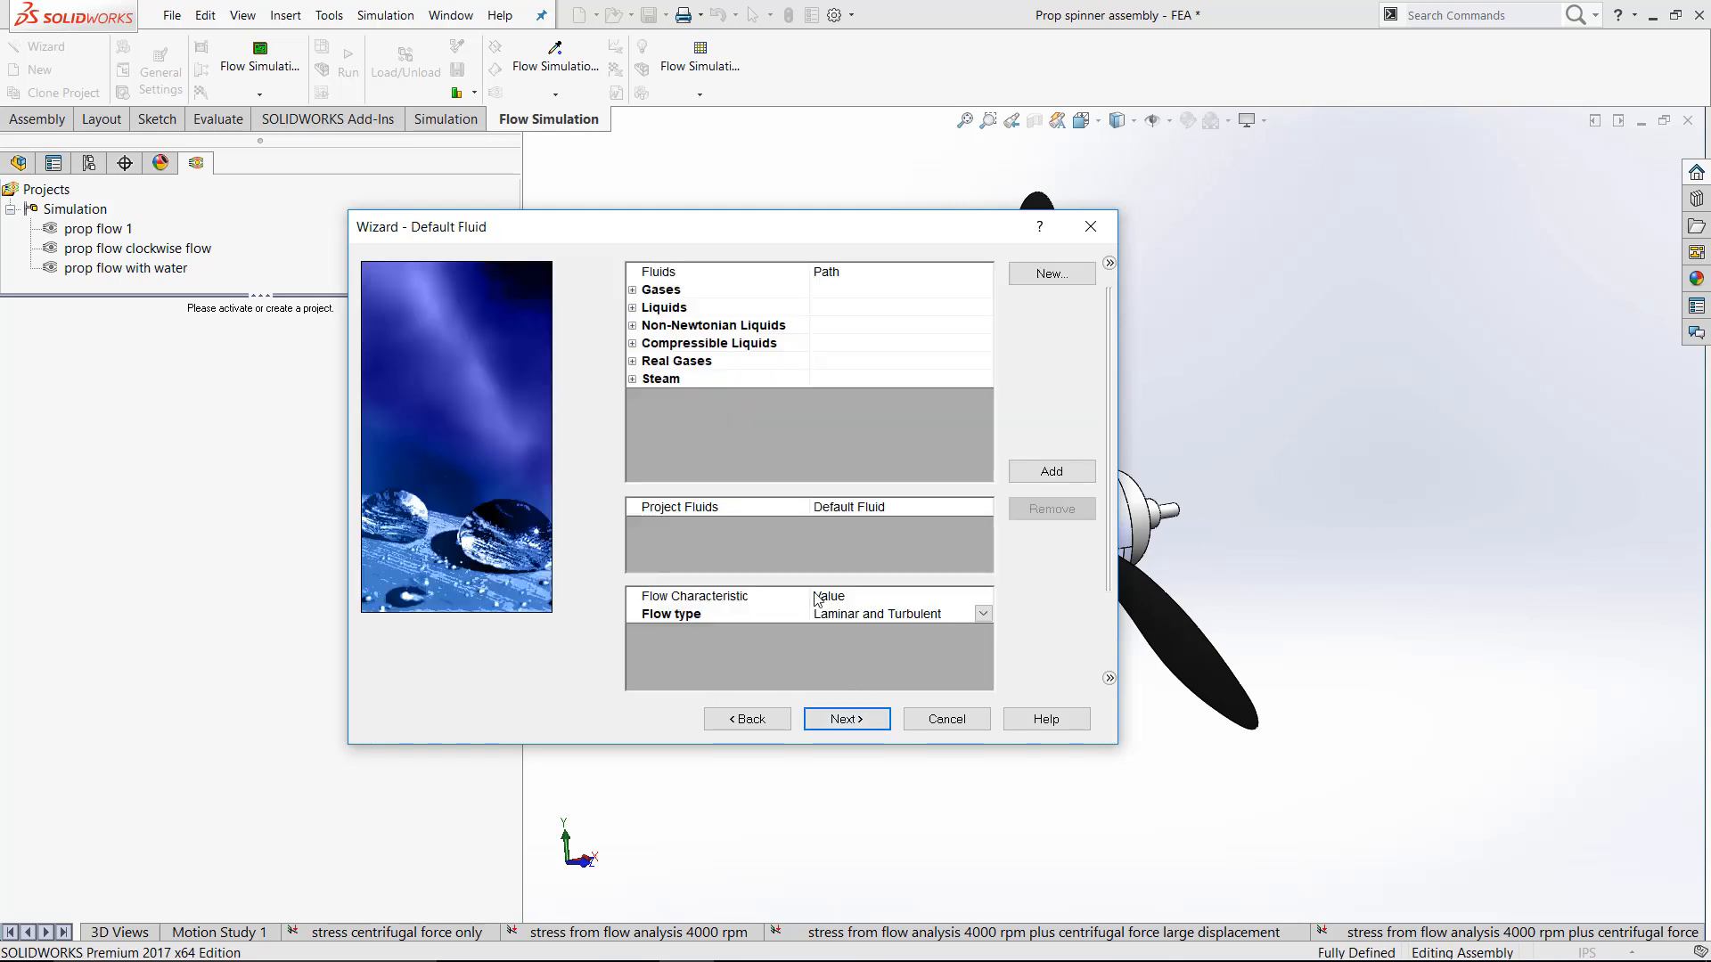
- Add the predefined gas Air as the project fluid and finish the Wizard with the default wall and initial conditions
click(632, 291)
click(673, 344)
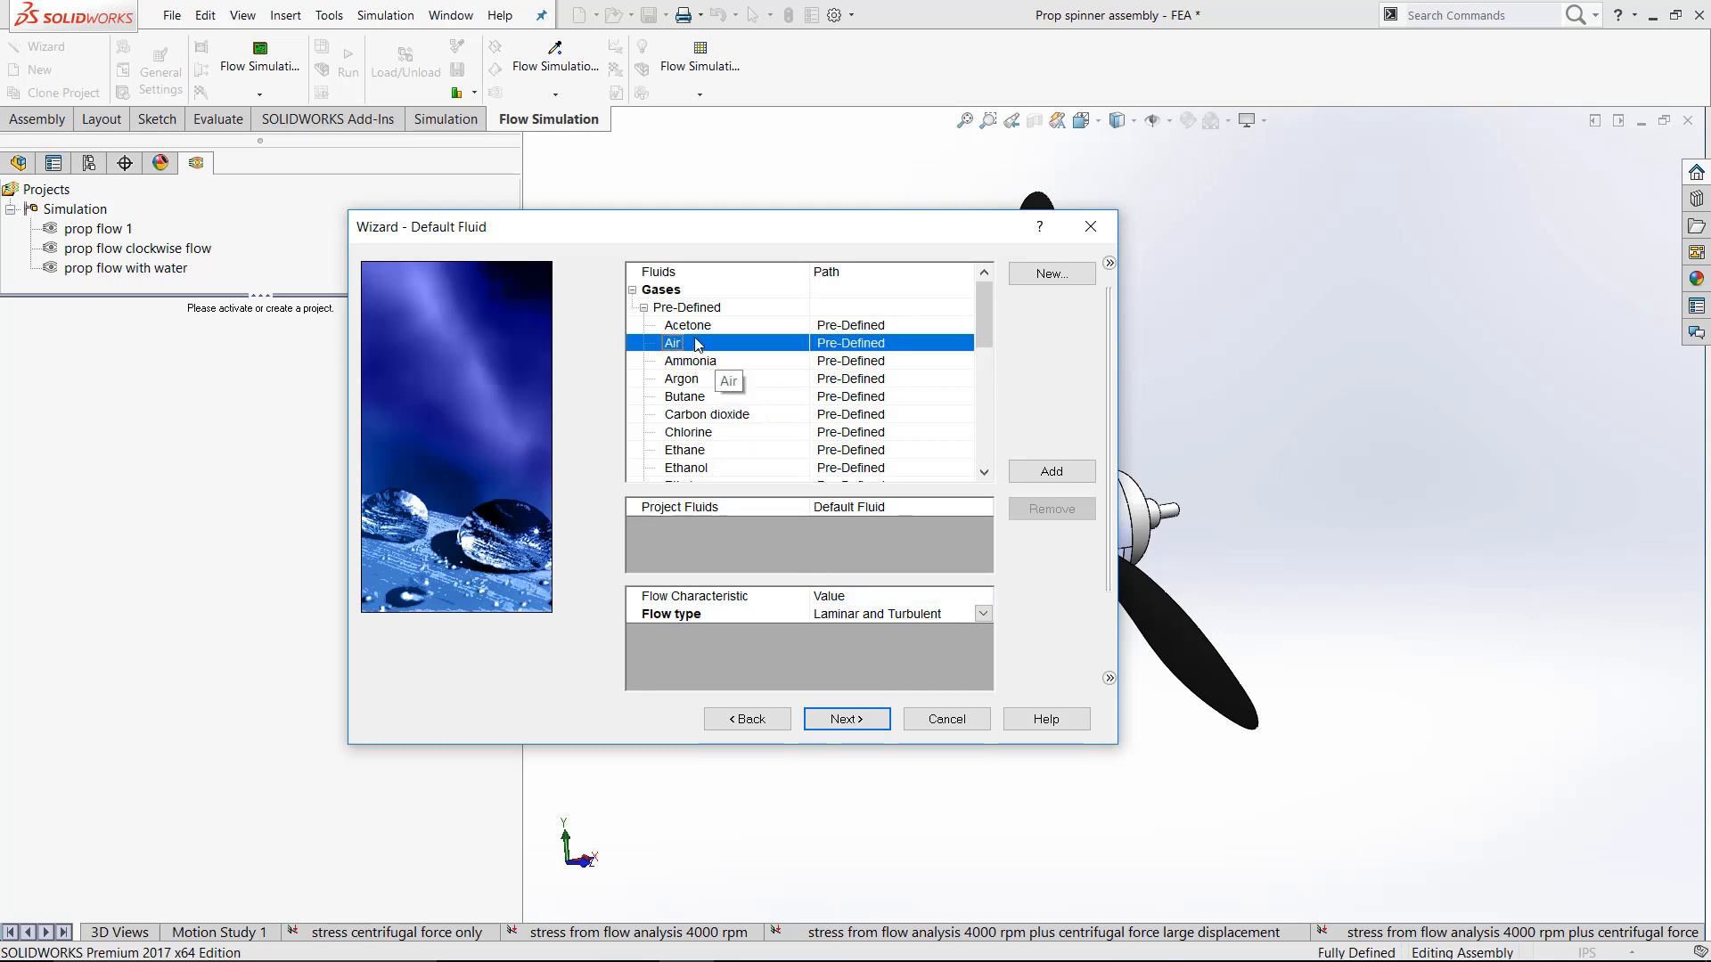
double_click(697, 346)
click(847, 719)
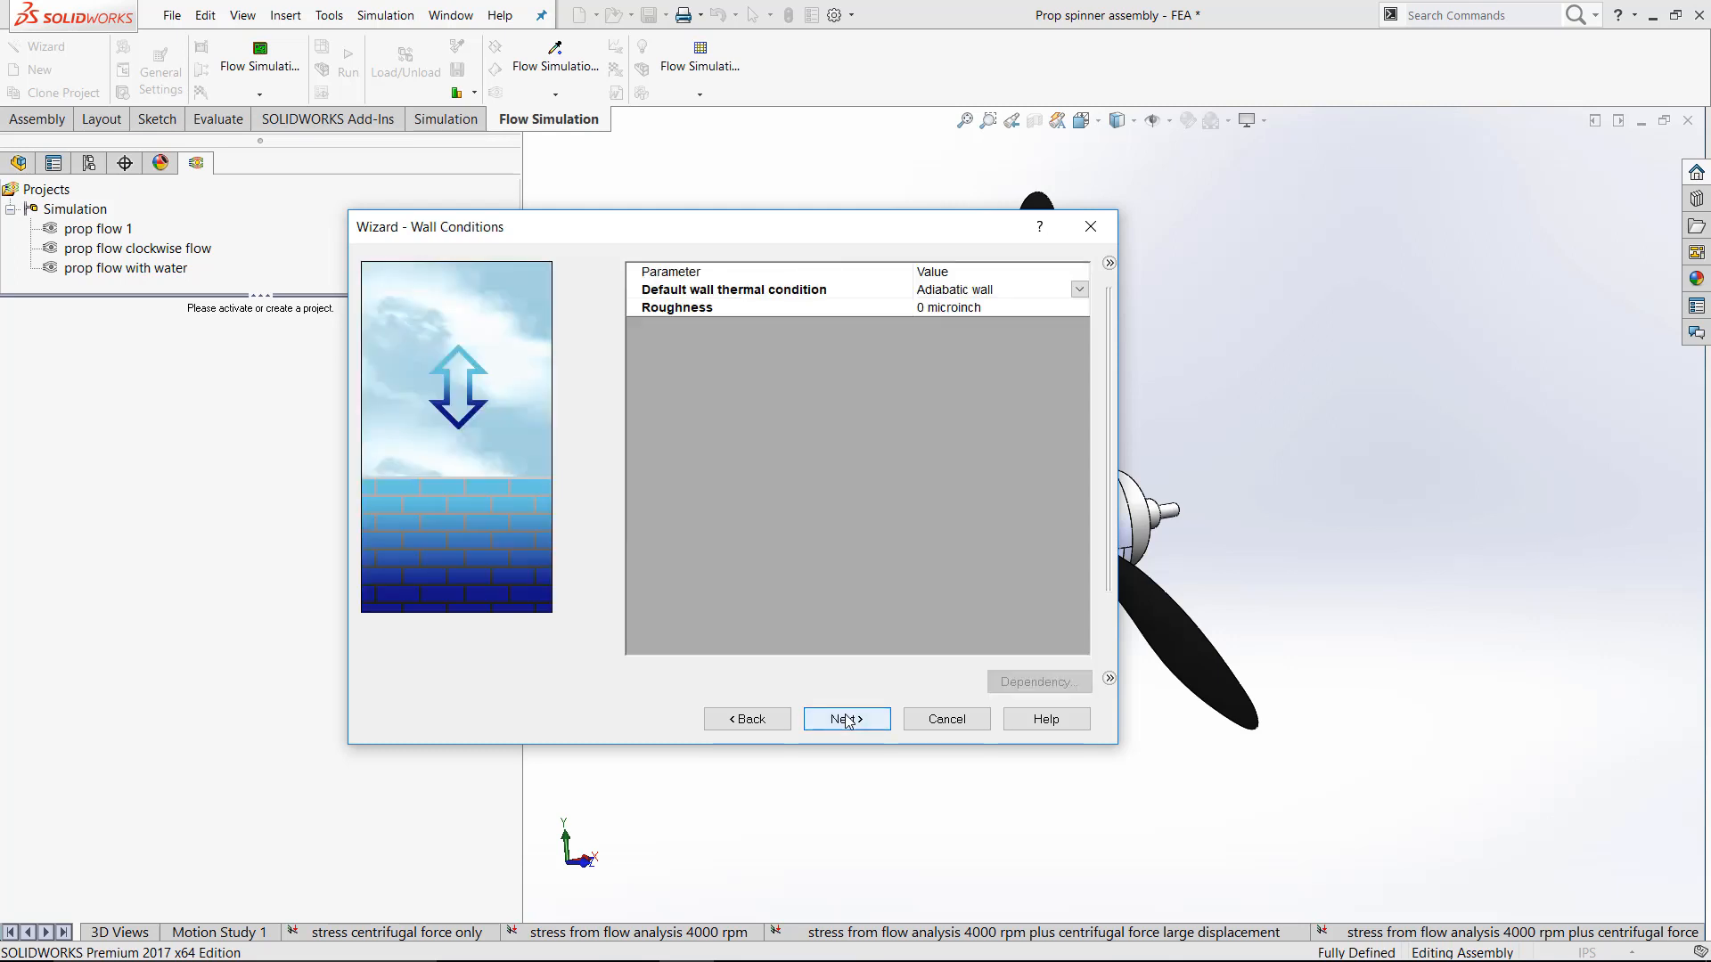
click(847, 719)
click(847, 719)
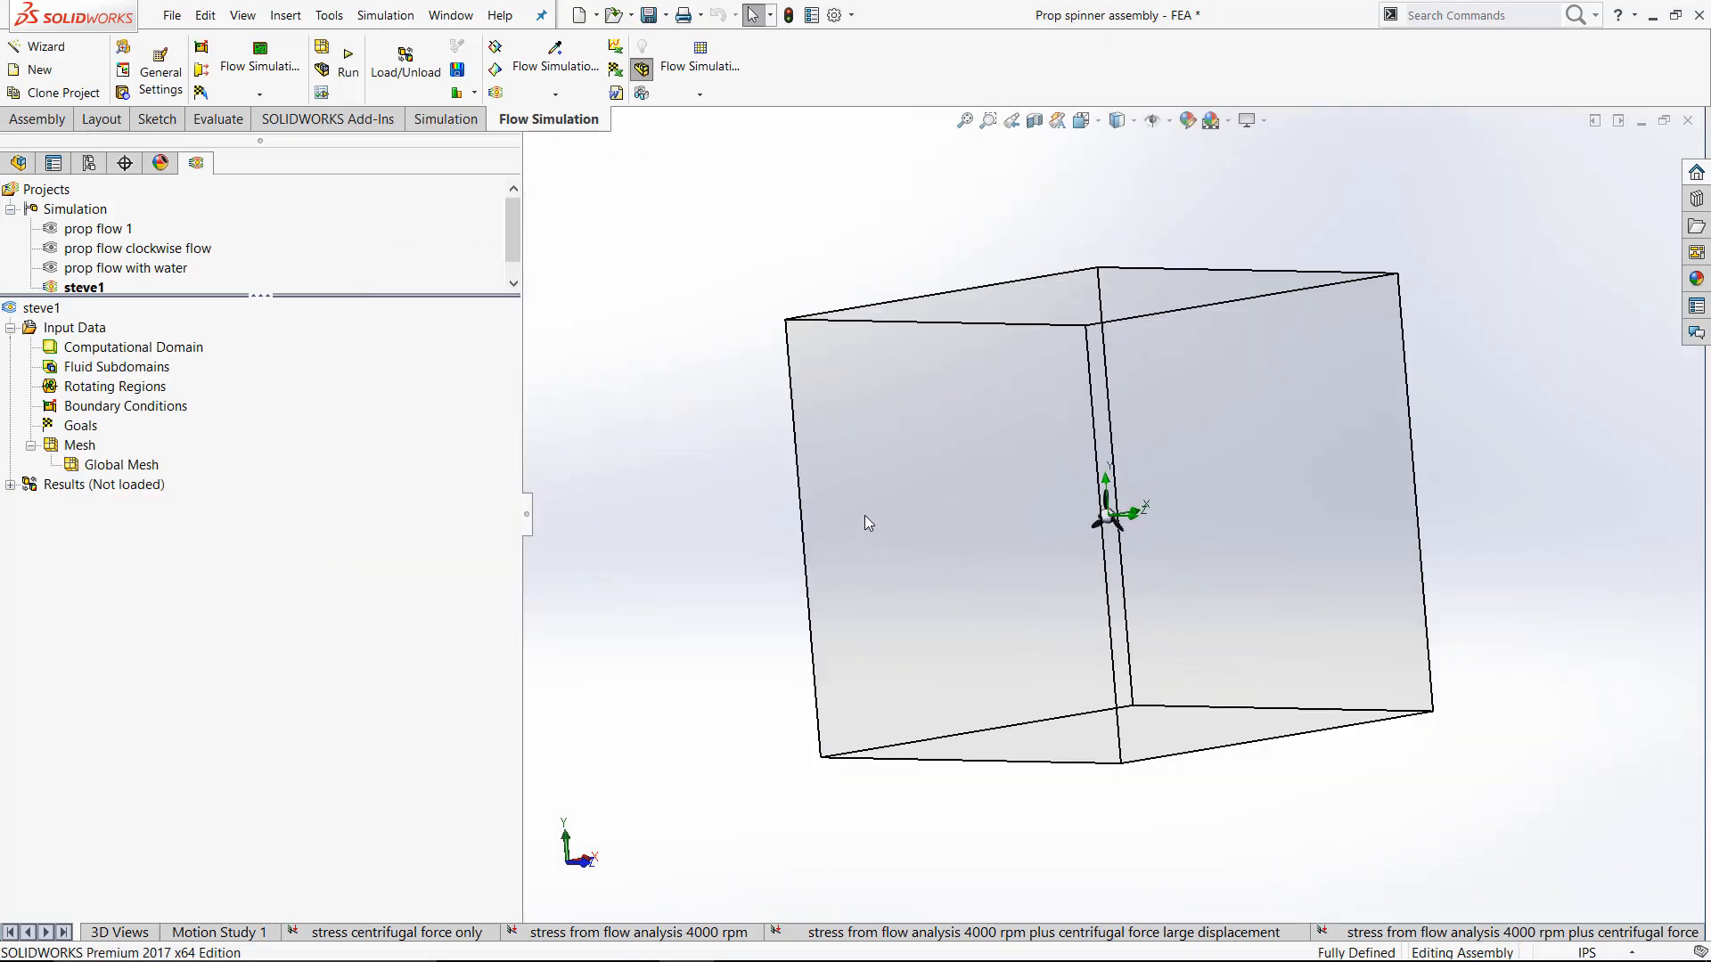
middle_drag(864, 515, 847, 555)
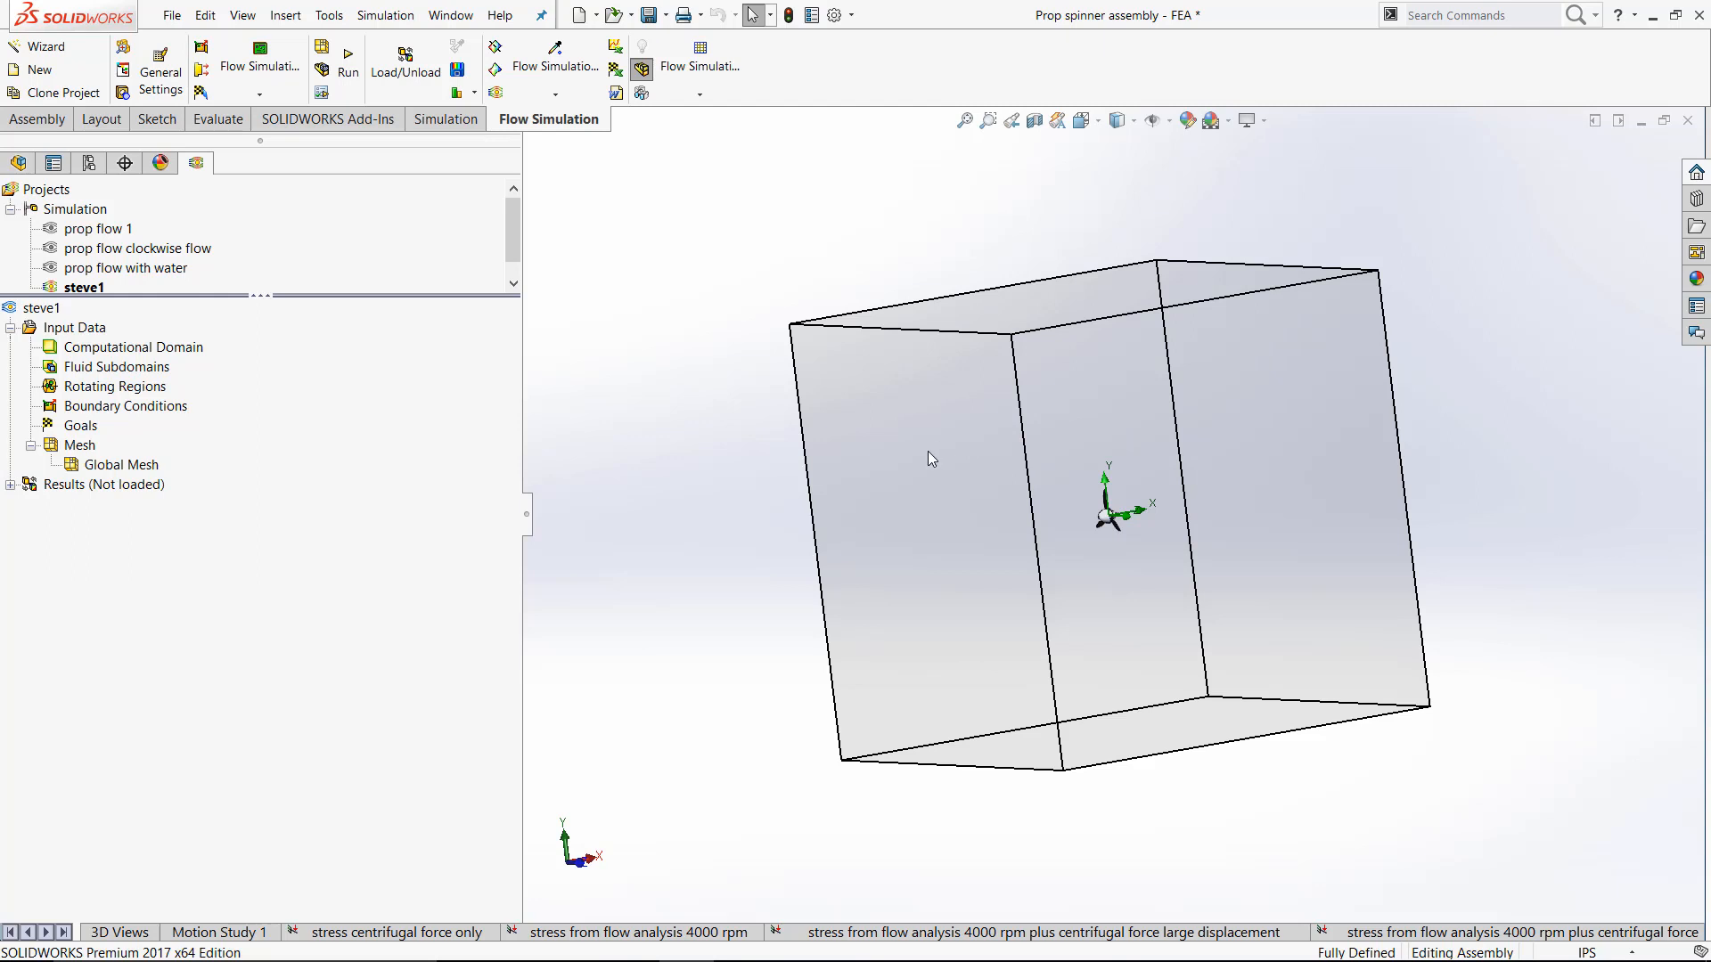
mouse_move(928, 451)
middle_down()
mouse_move(1019, 485)
mouse_move(1015, 425)
mouse_move(954, 439)
mouse_move(928, 490)
mouse_move(916, 465)
middle_up()
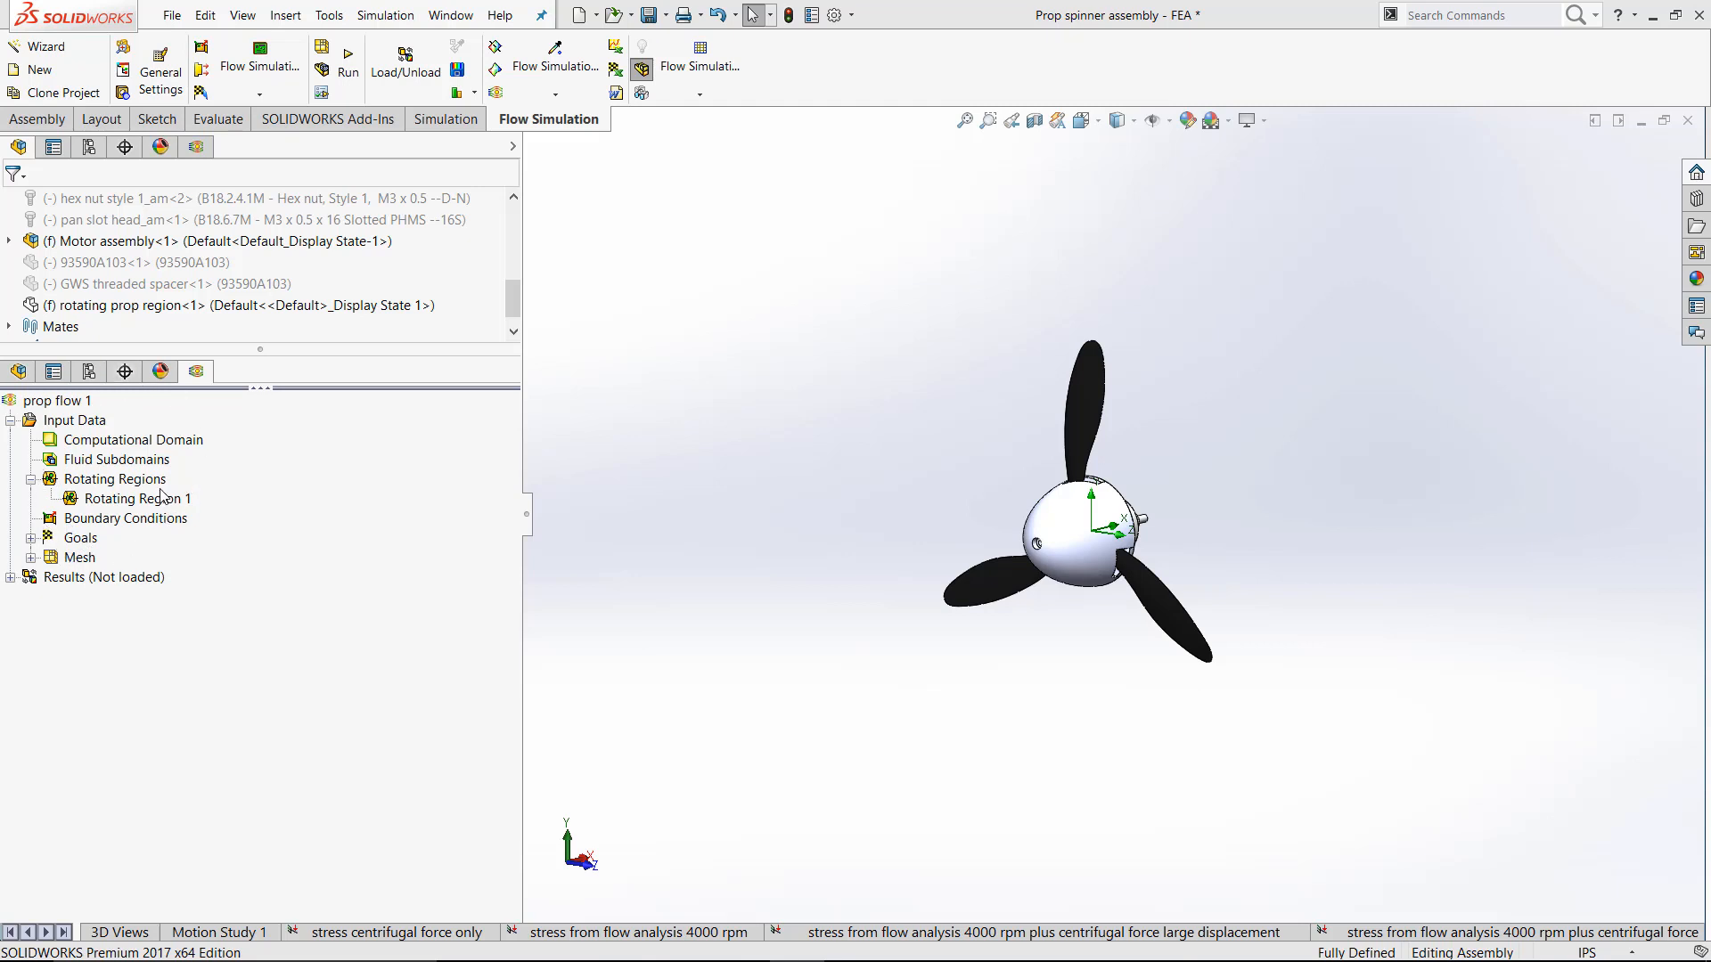
- Review the rotating prop region component, the Rotating Region 1 definition and the goals of the prop flow 1 project
click(145, 308)
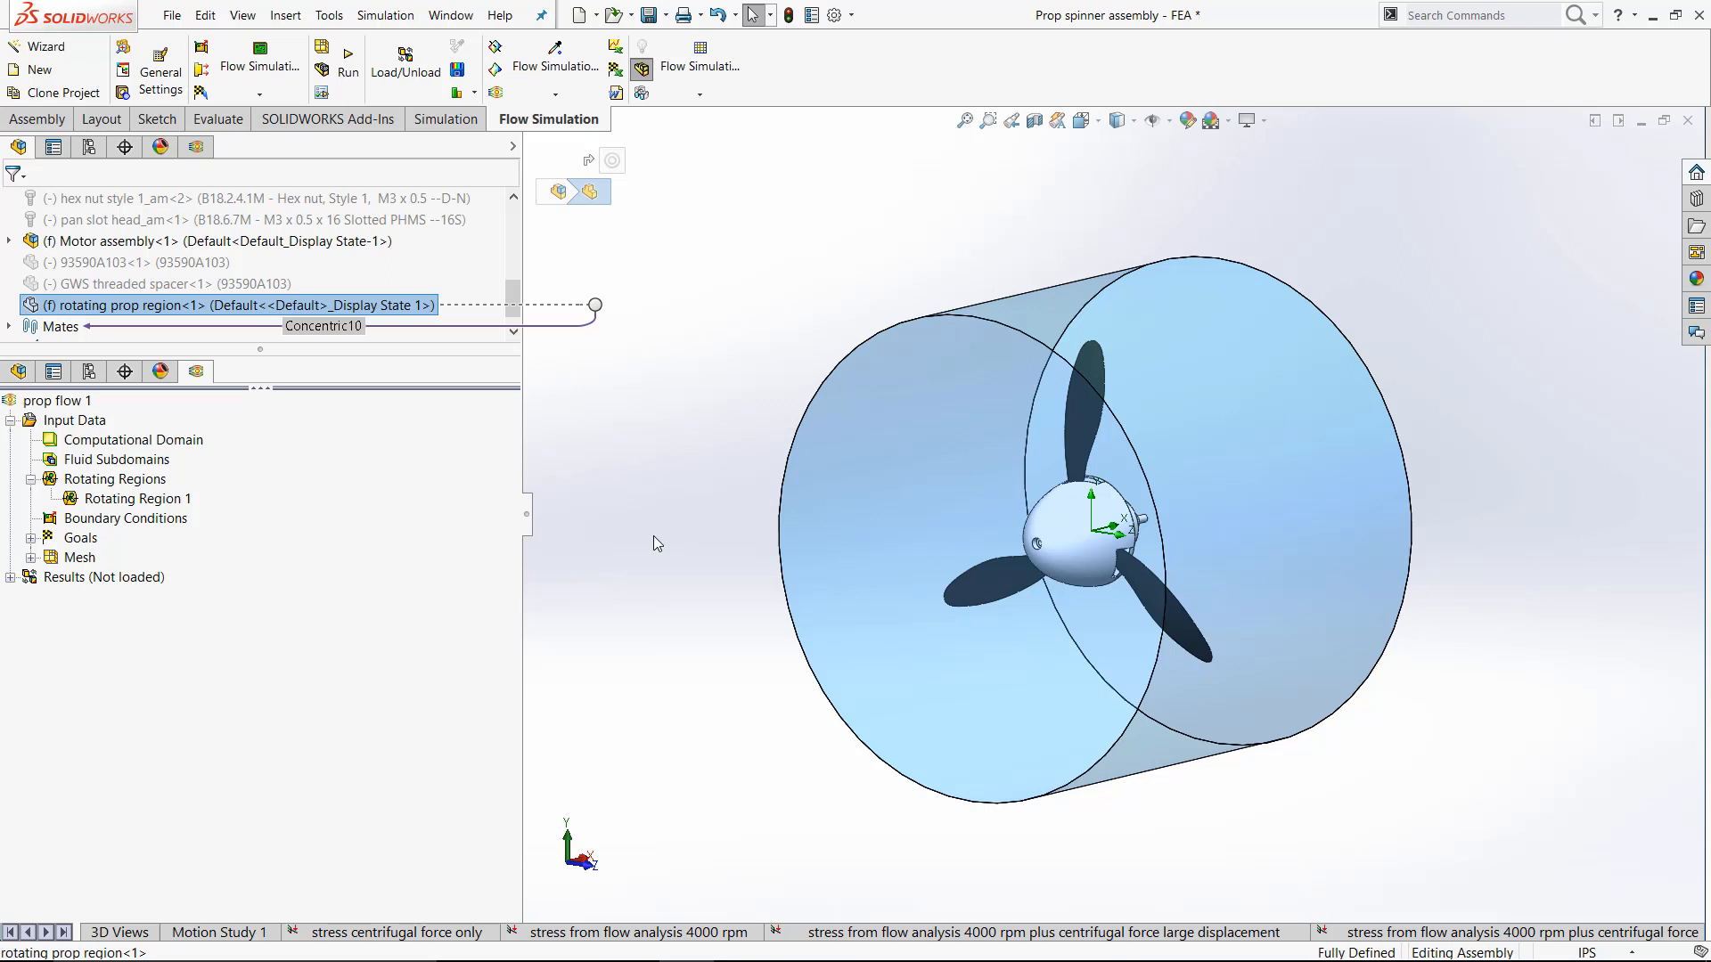
click(225, 306)
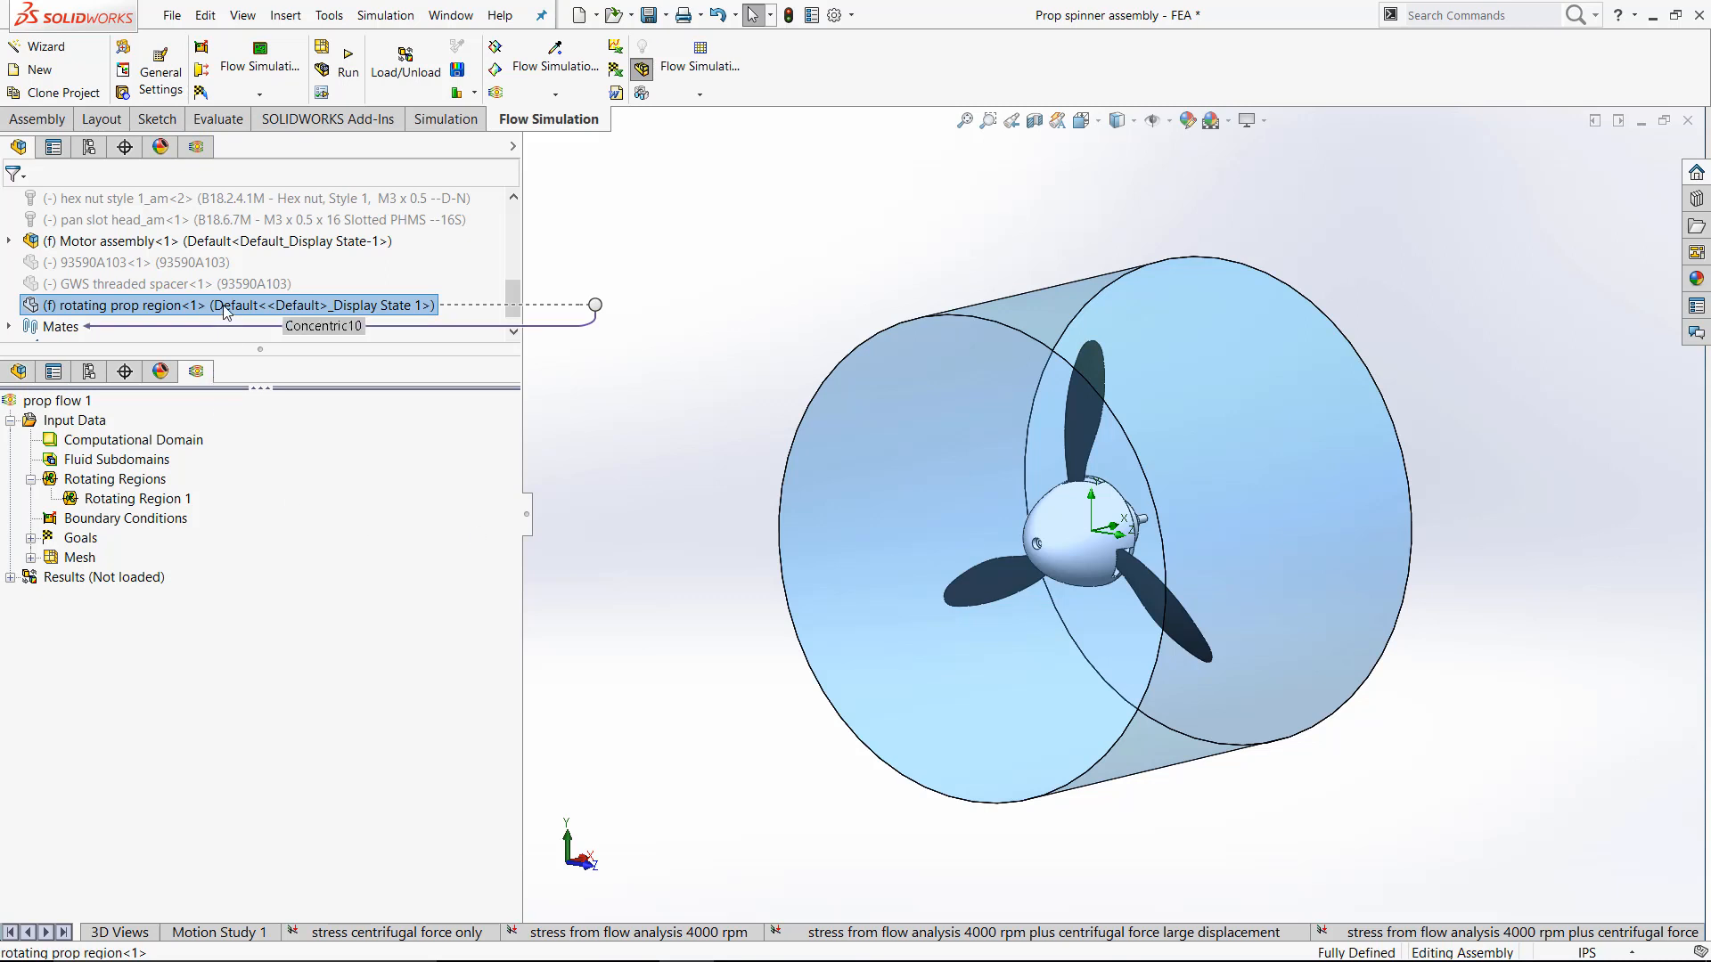
right_click(122, 500)
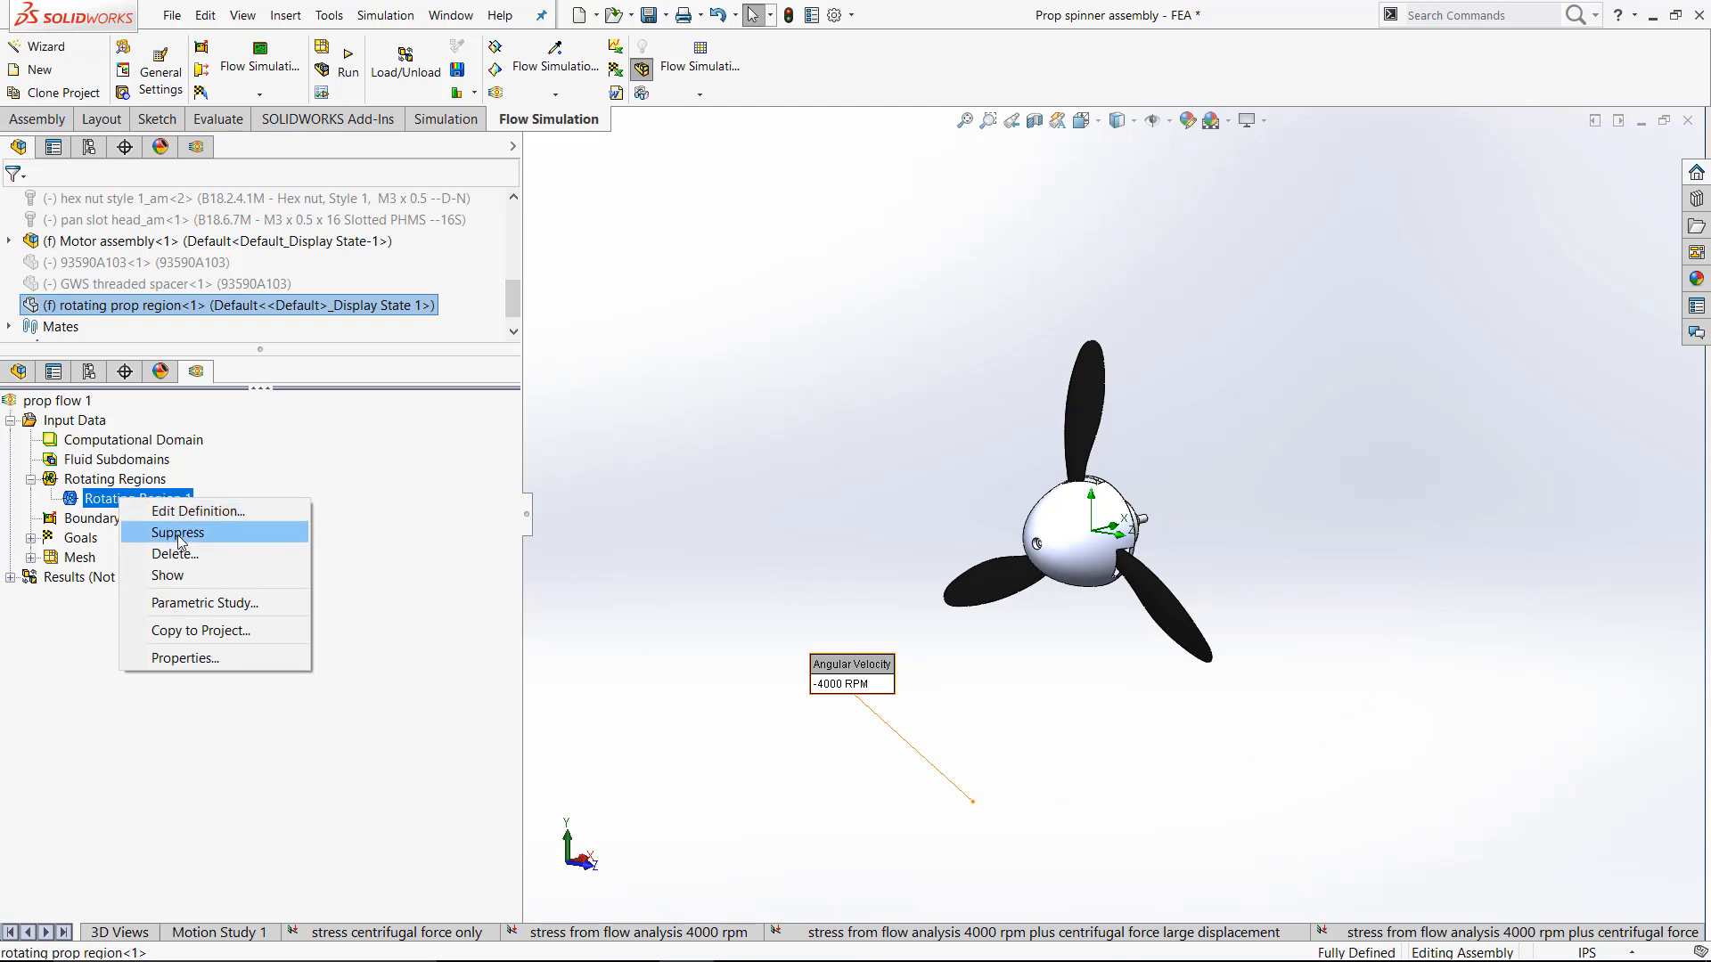
click(189, 511)
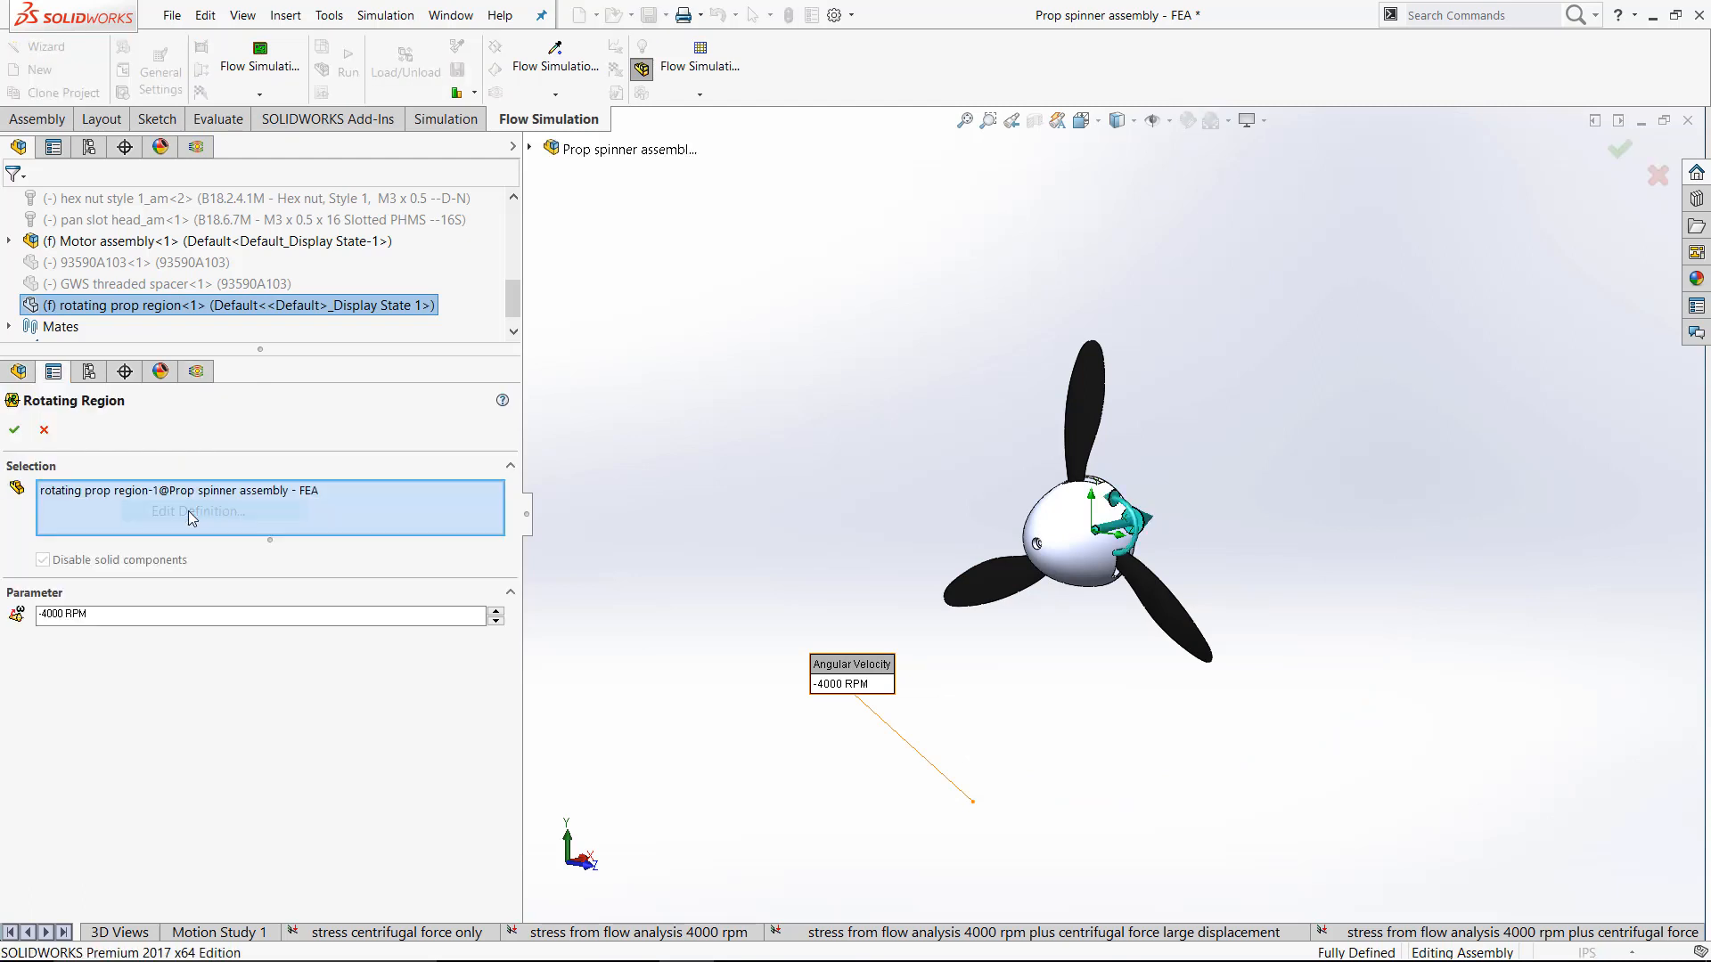
click(132, 490)
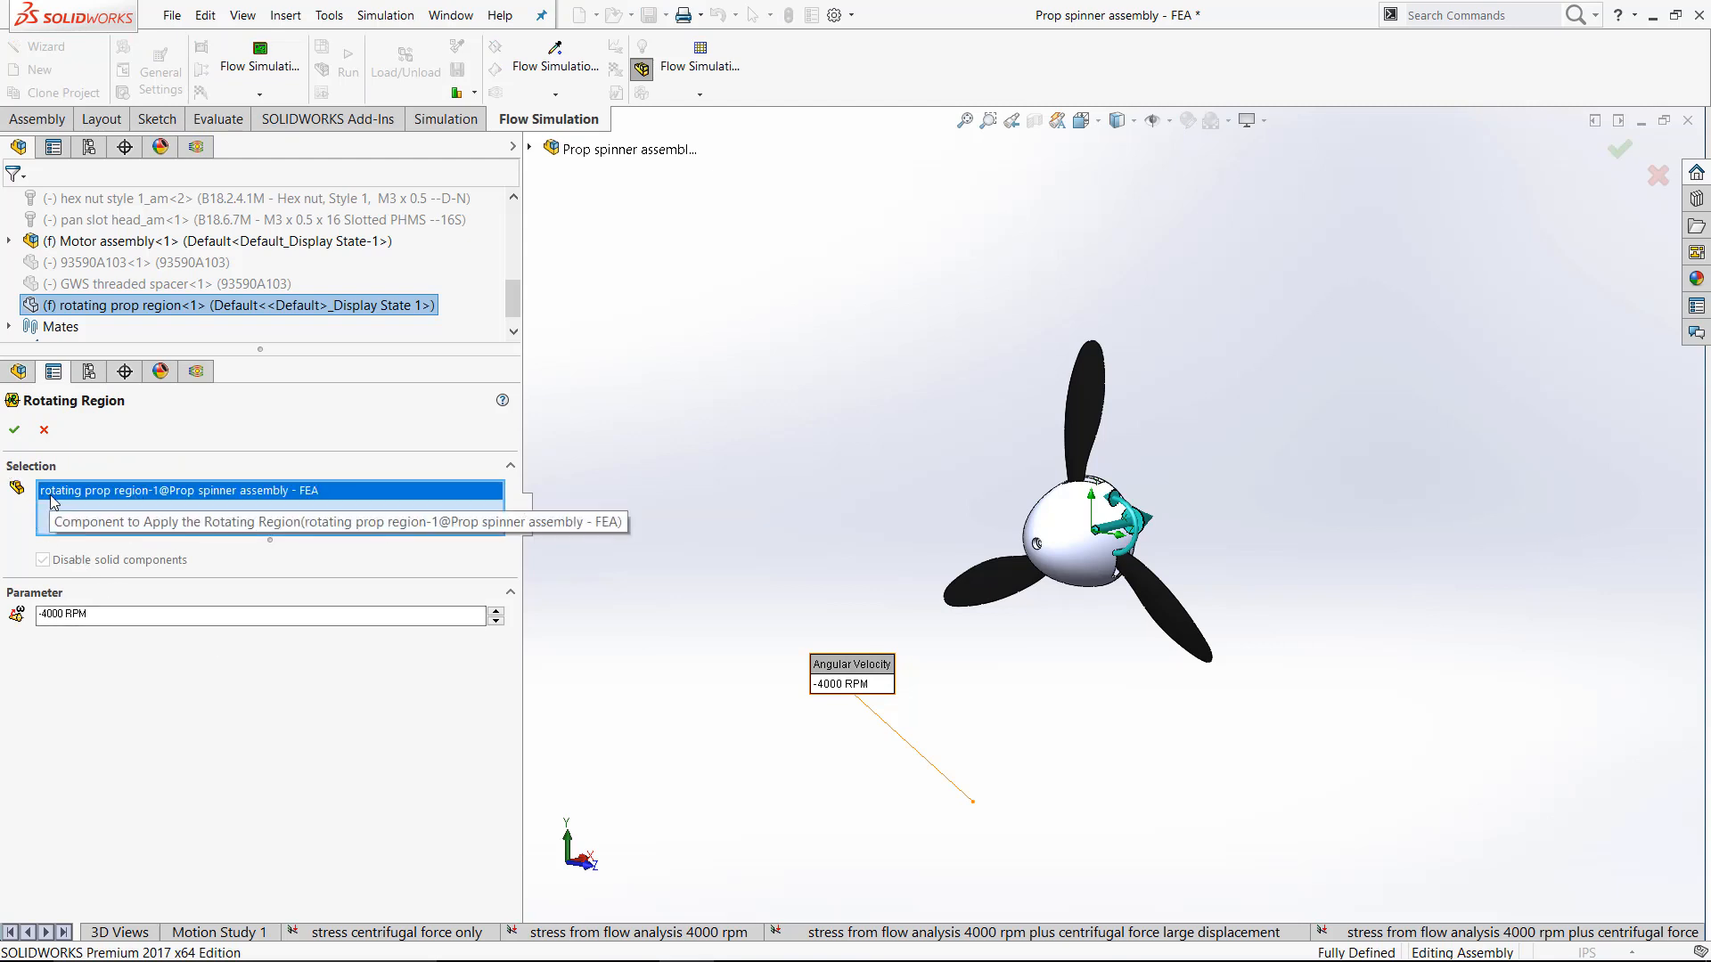
click(14, 430)
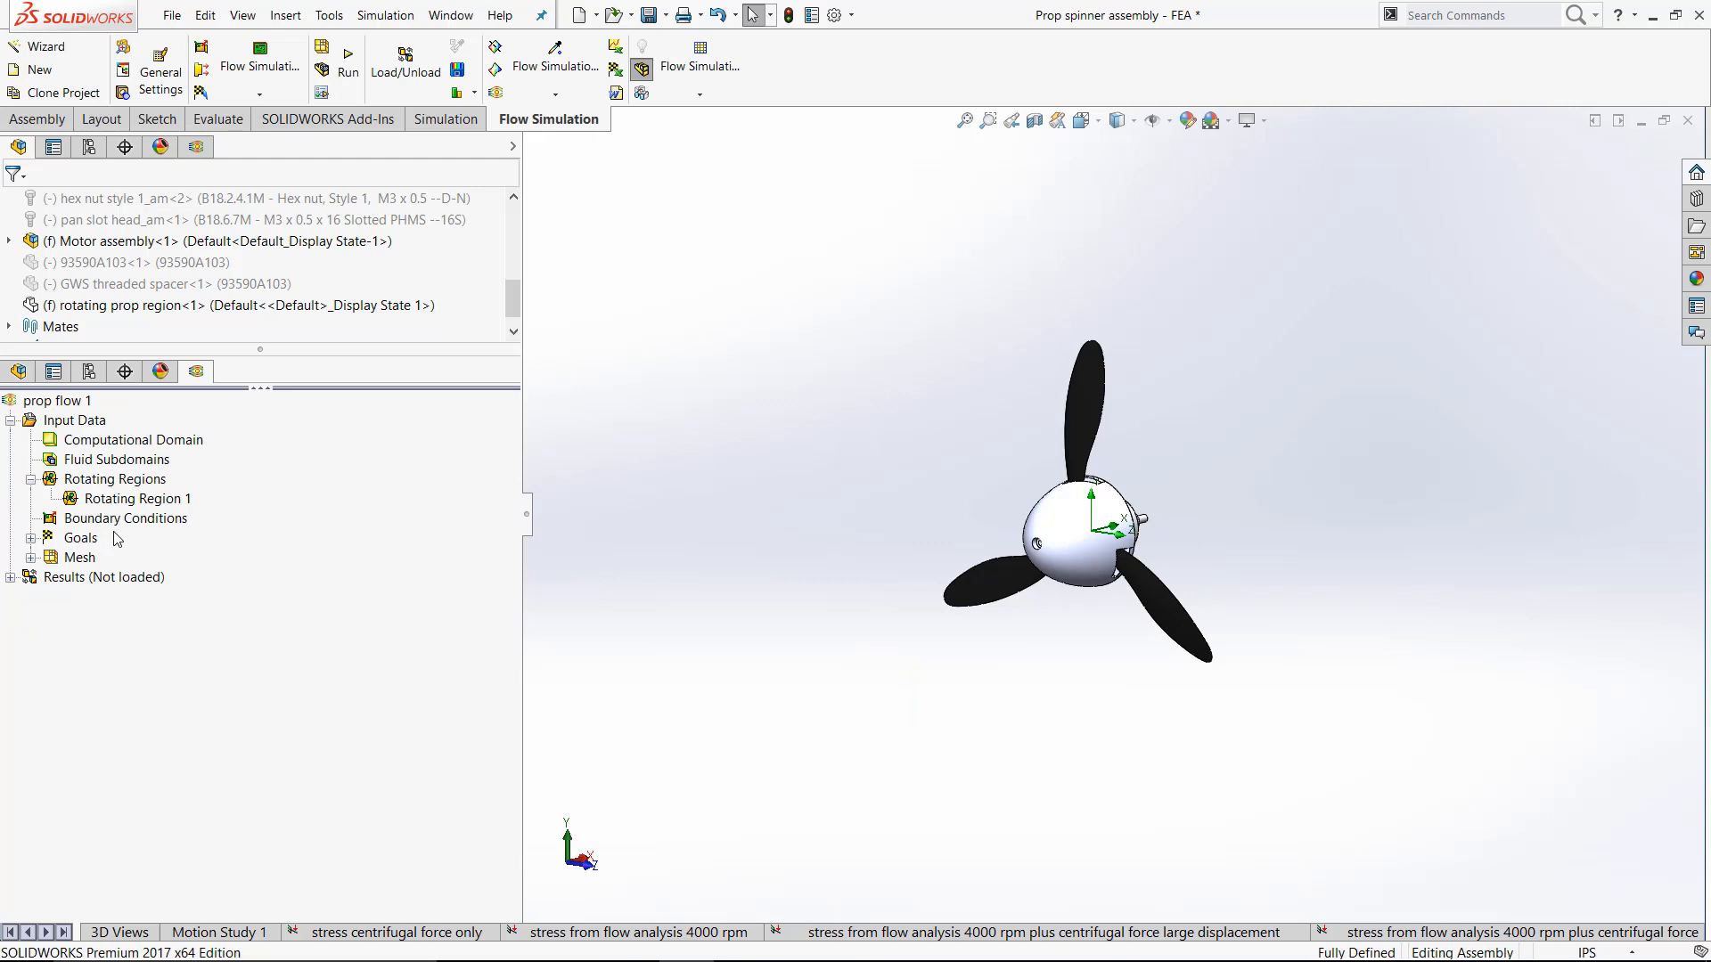
click(31, 540)
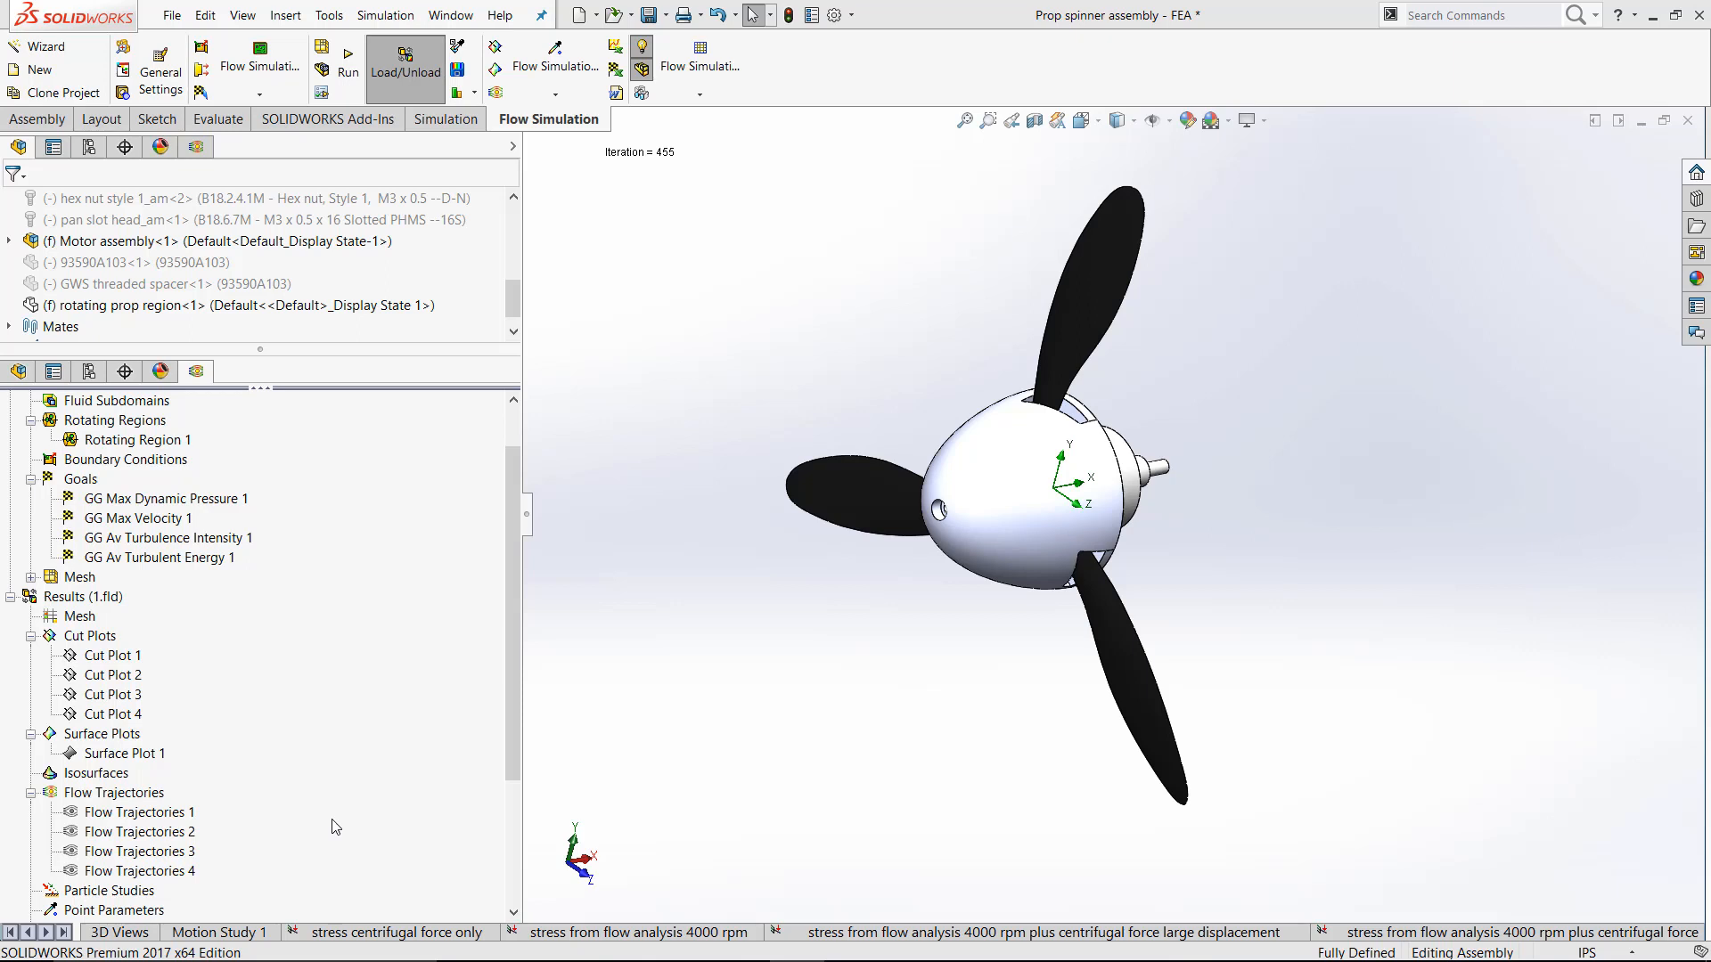
- Show Cut Plot 1 and examine the velocity contours in the plane of the propeller blades
right_click(123, 657)
click(179, 704)
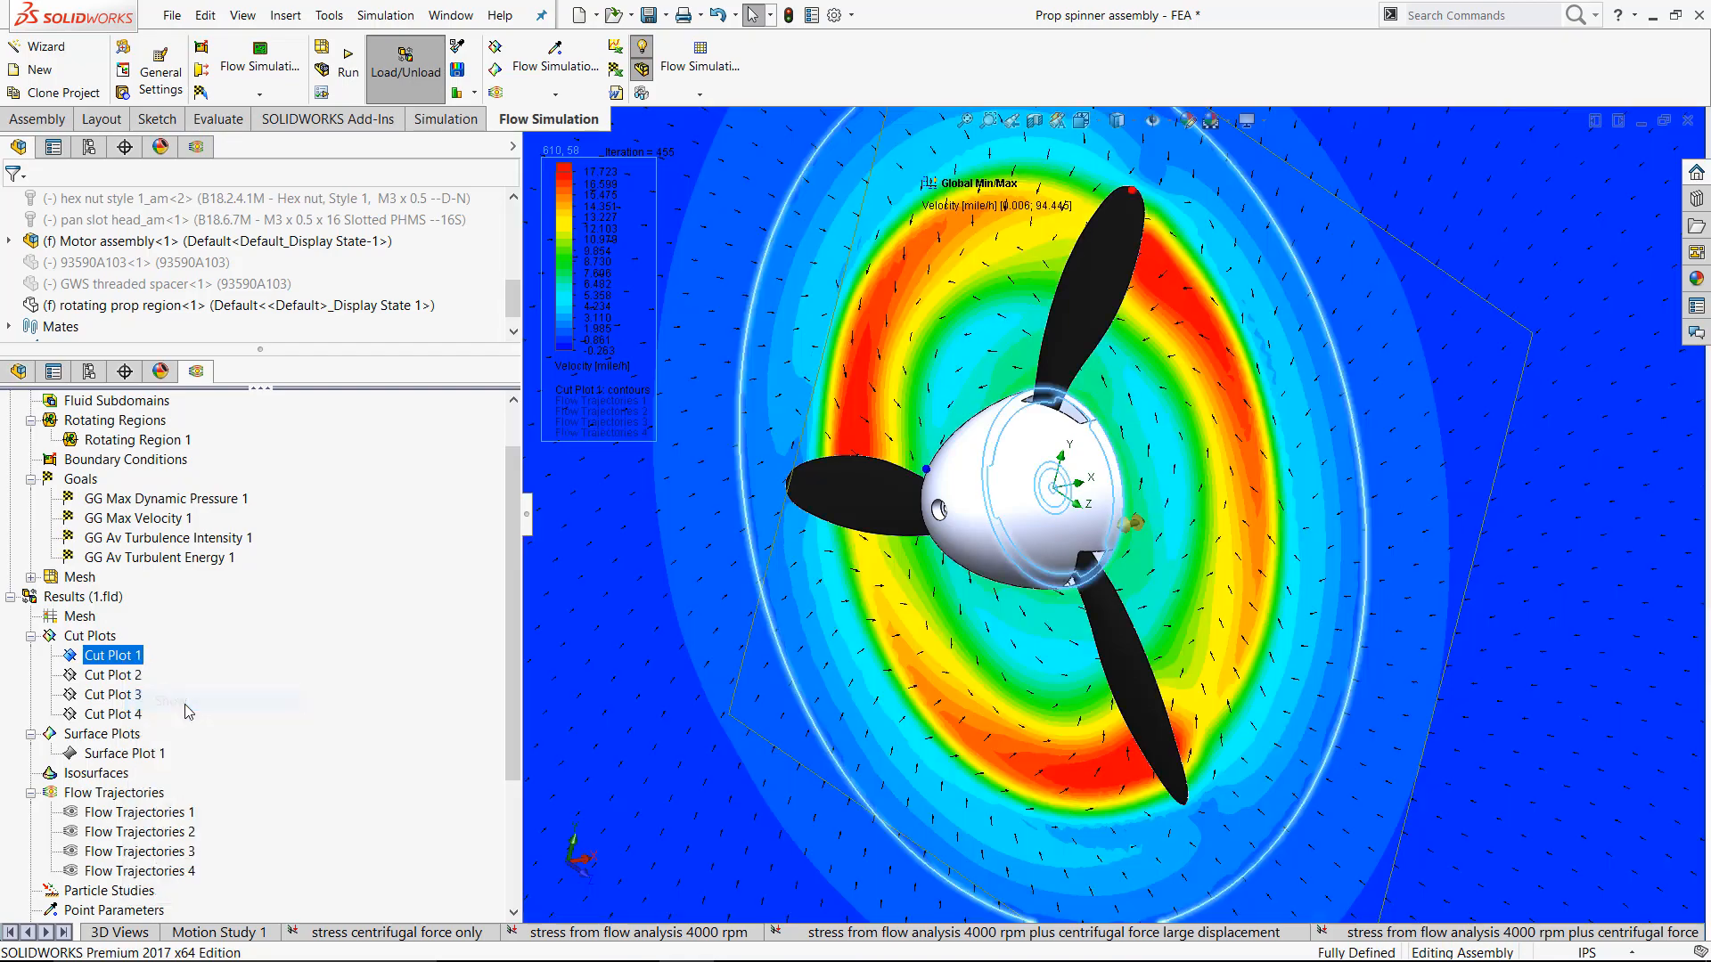
middle_drag(1007, 774, 1009, 733)
scroll(1003, 723, up, 2)
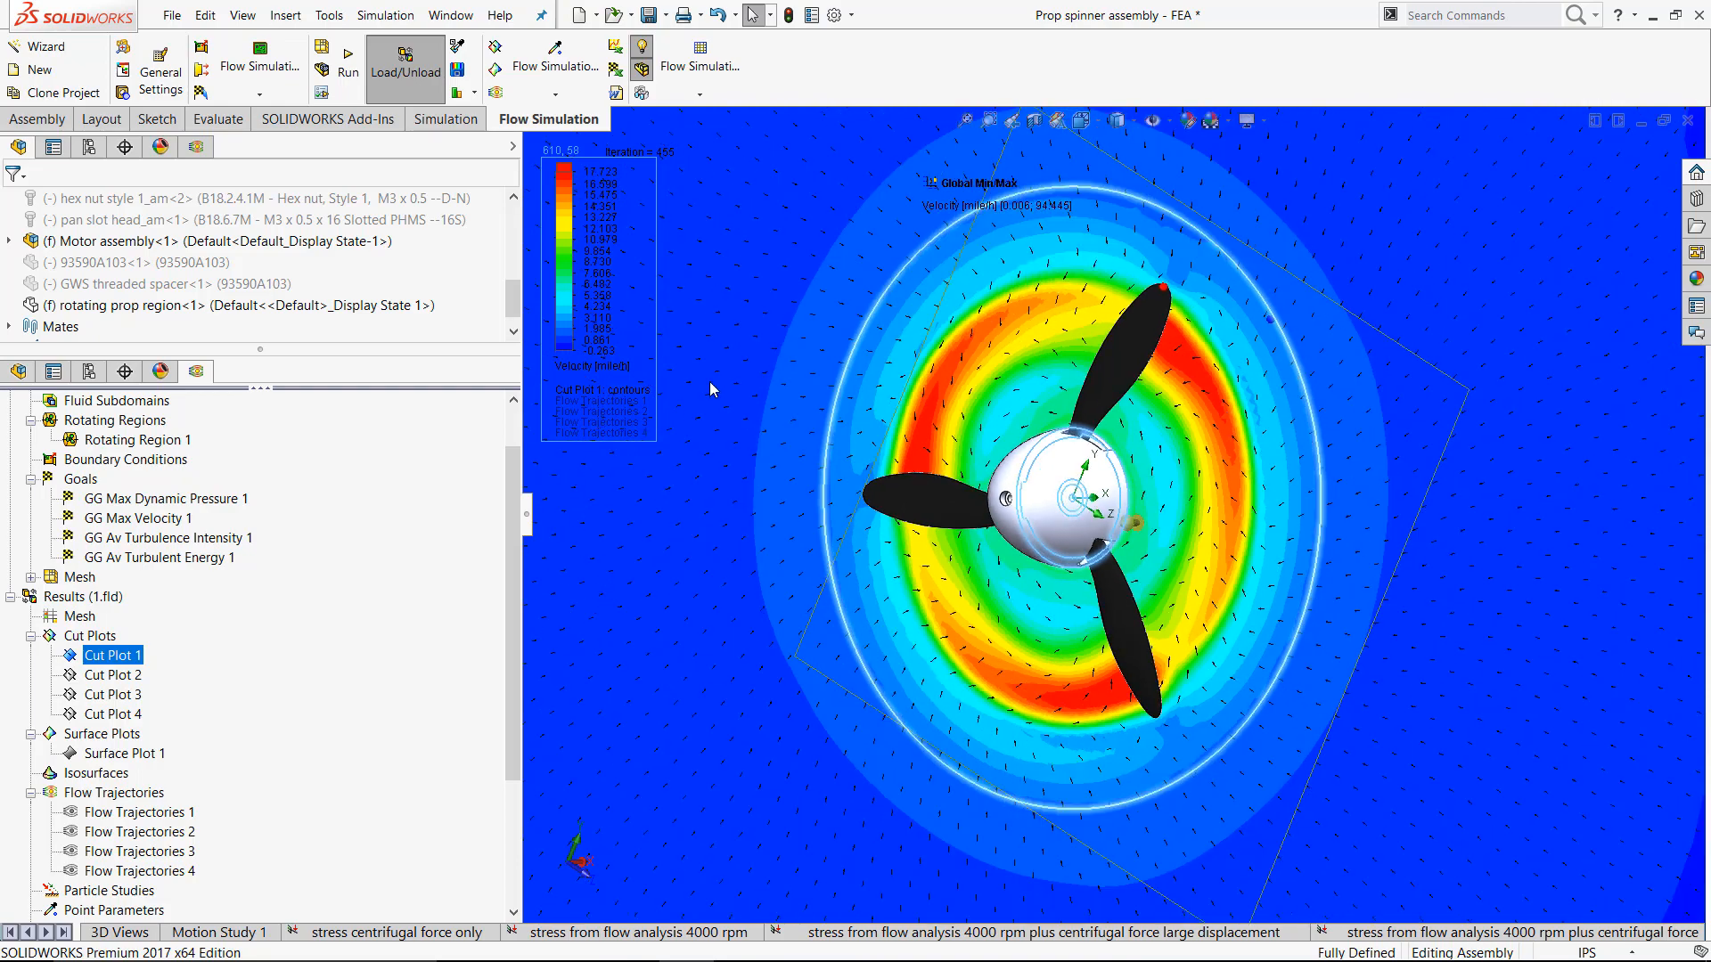
- Show Cut Plot 3 and examine the velocity contours in front of and behind the propeller from several angles
right_click(130, 701)
click(178, 743)
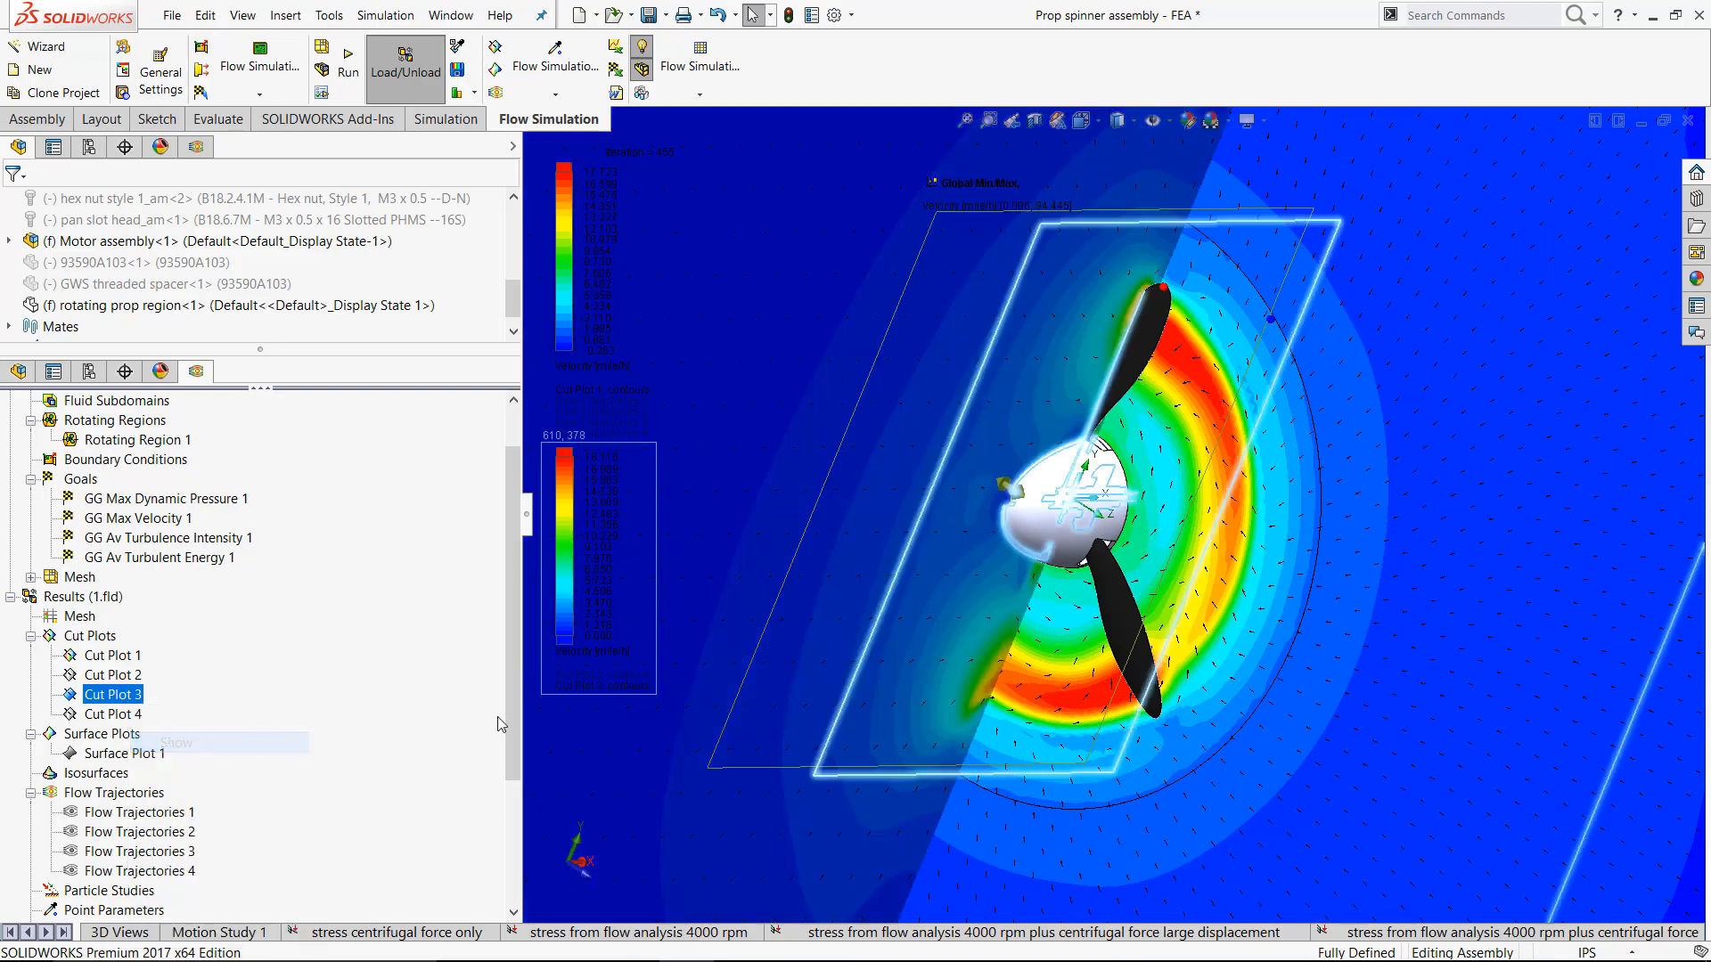
middle_drag(1198, 685, 1039, 529)
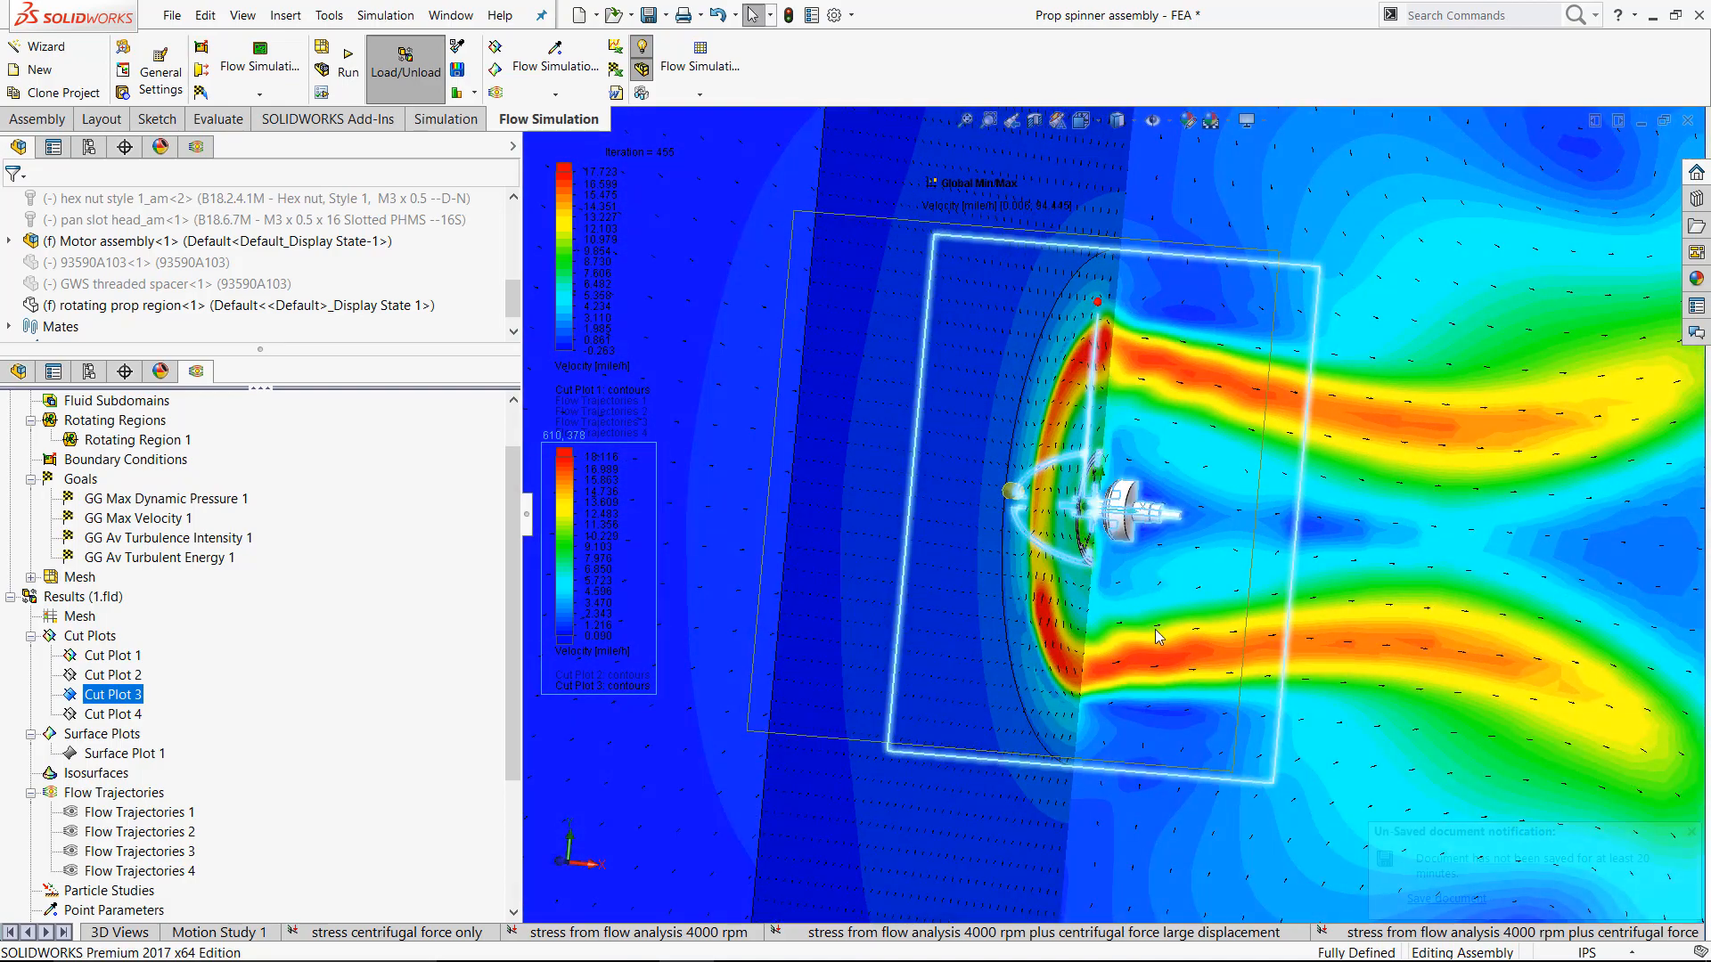
middle_drag(1149, 638, 1227, 648)
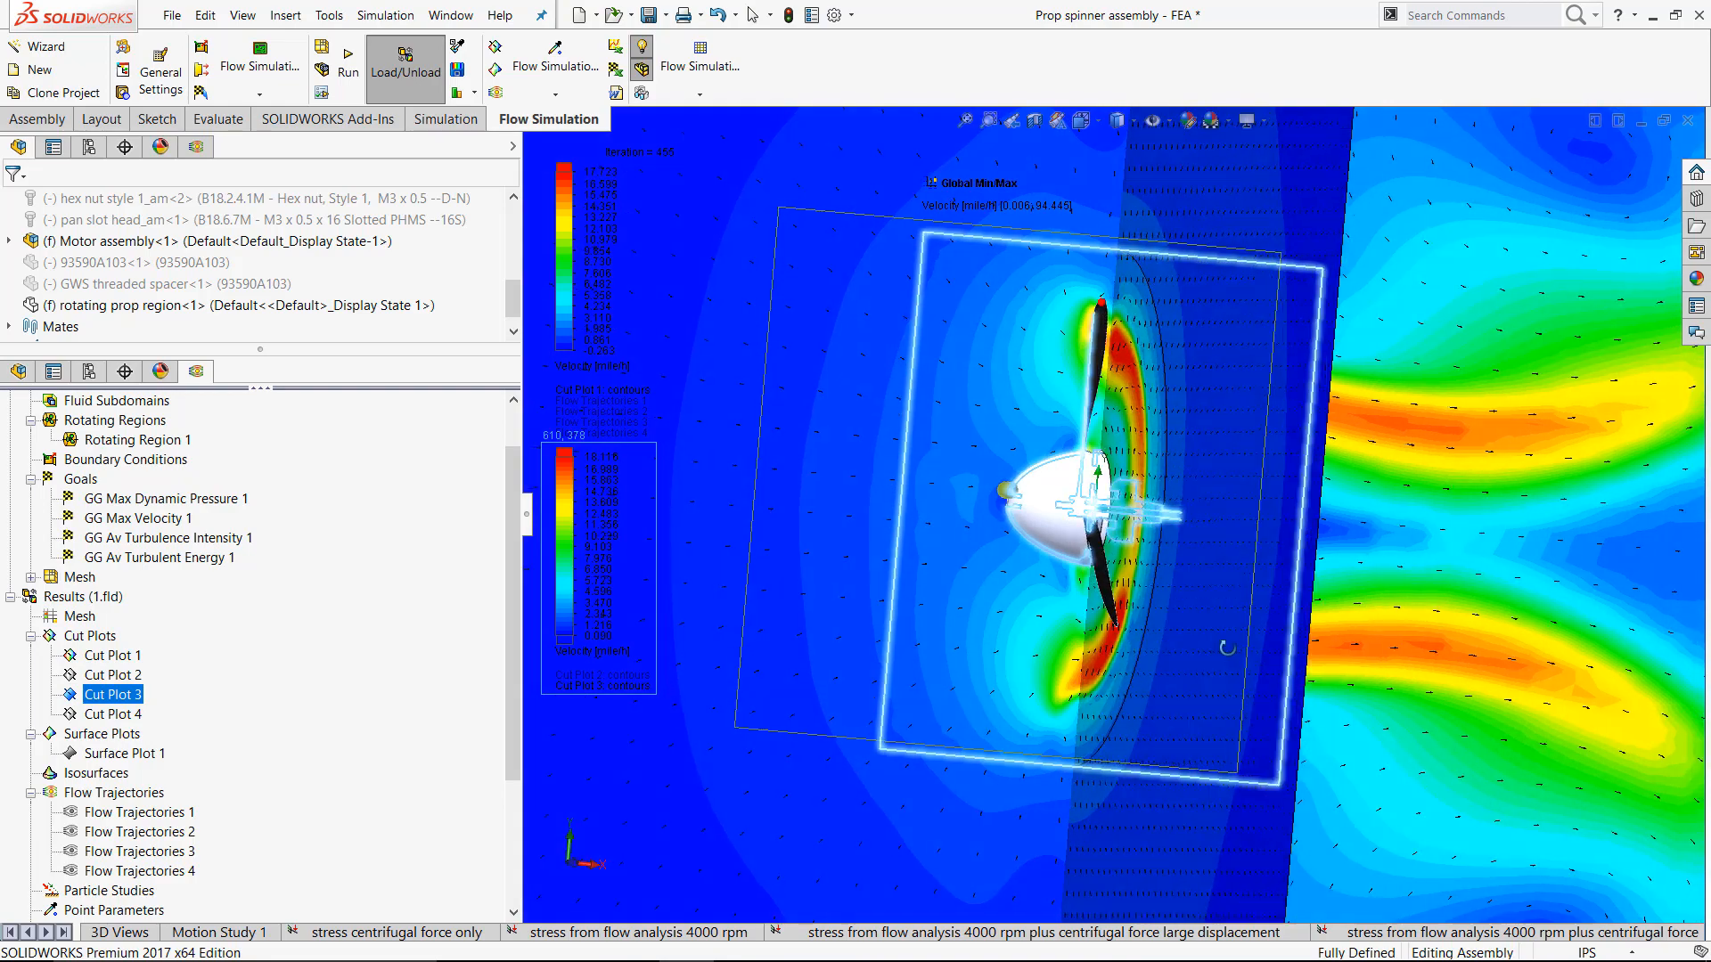
- Hide all cut plots, show Surface Plot 1 and examine the pressure contours on the spinner and blades from several angles
right_click(103, 641)
click(154, 675)
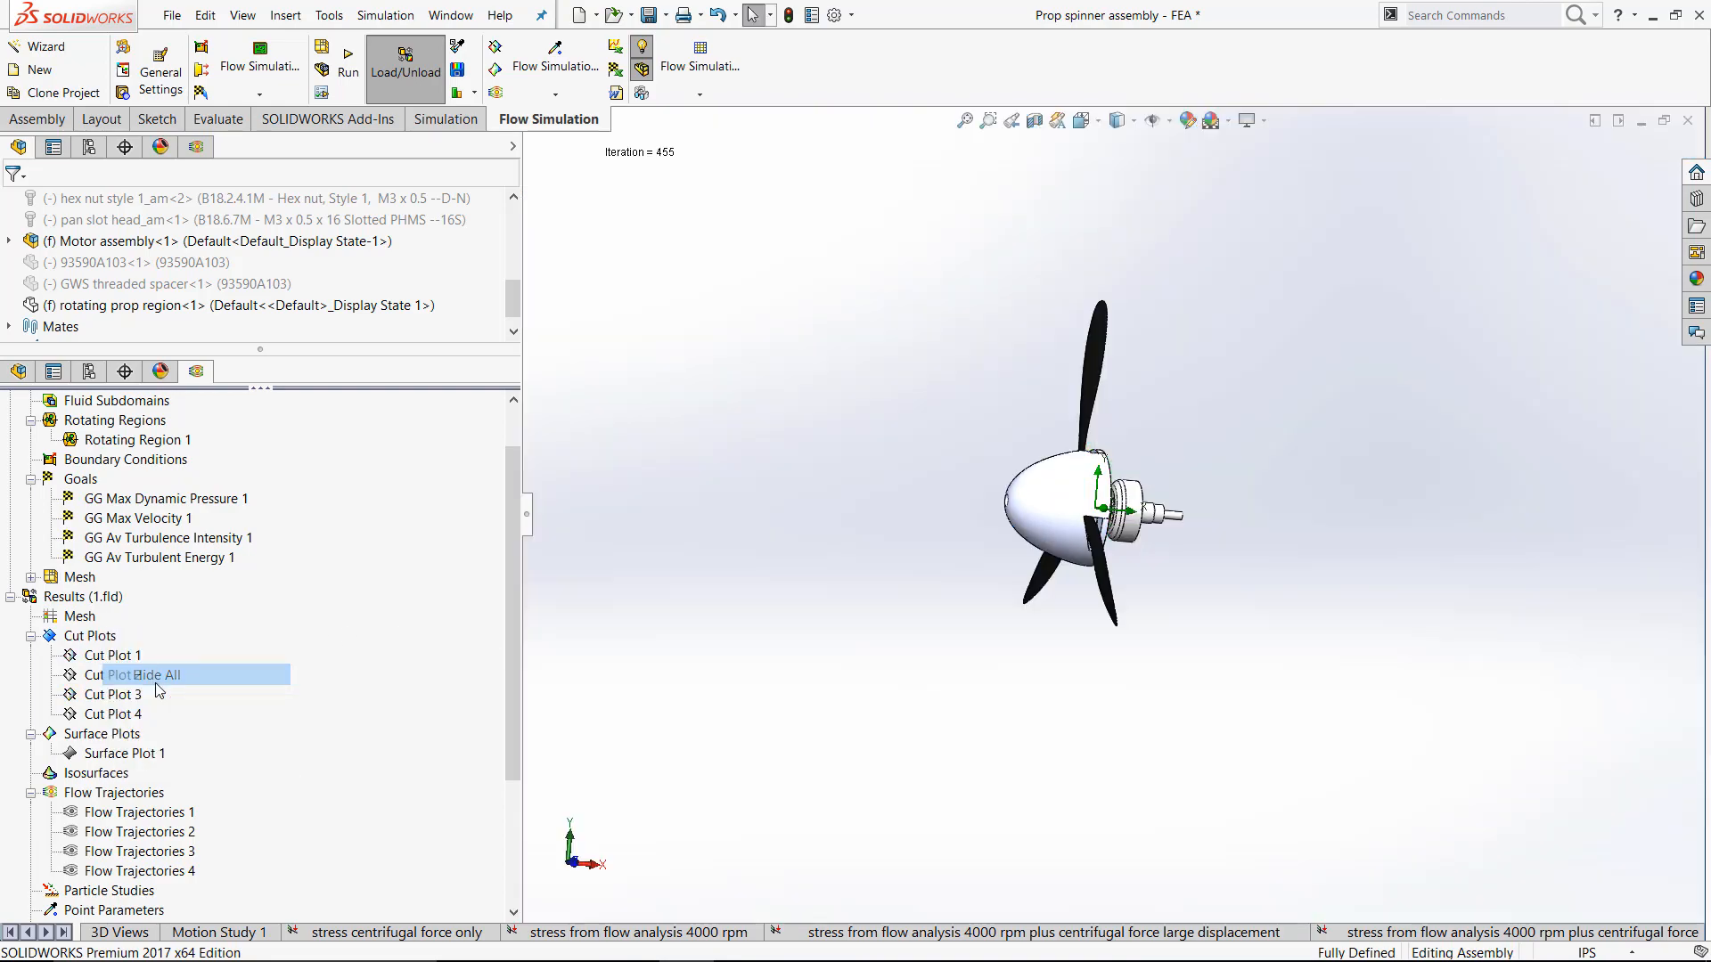
right_click(147, 756)
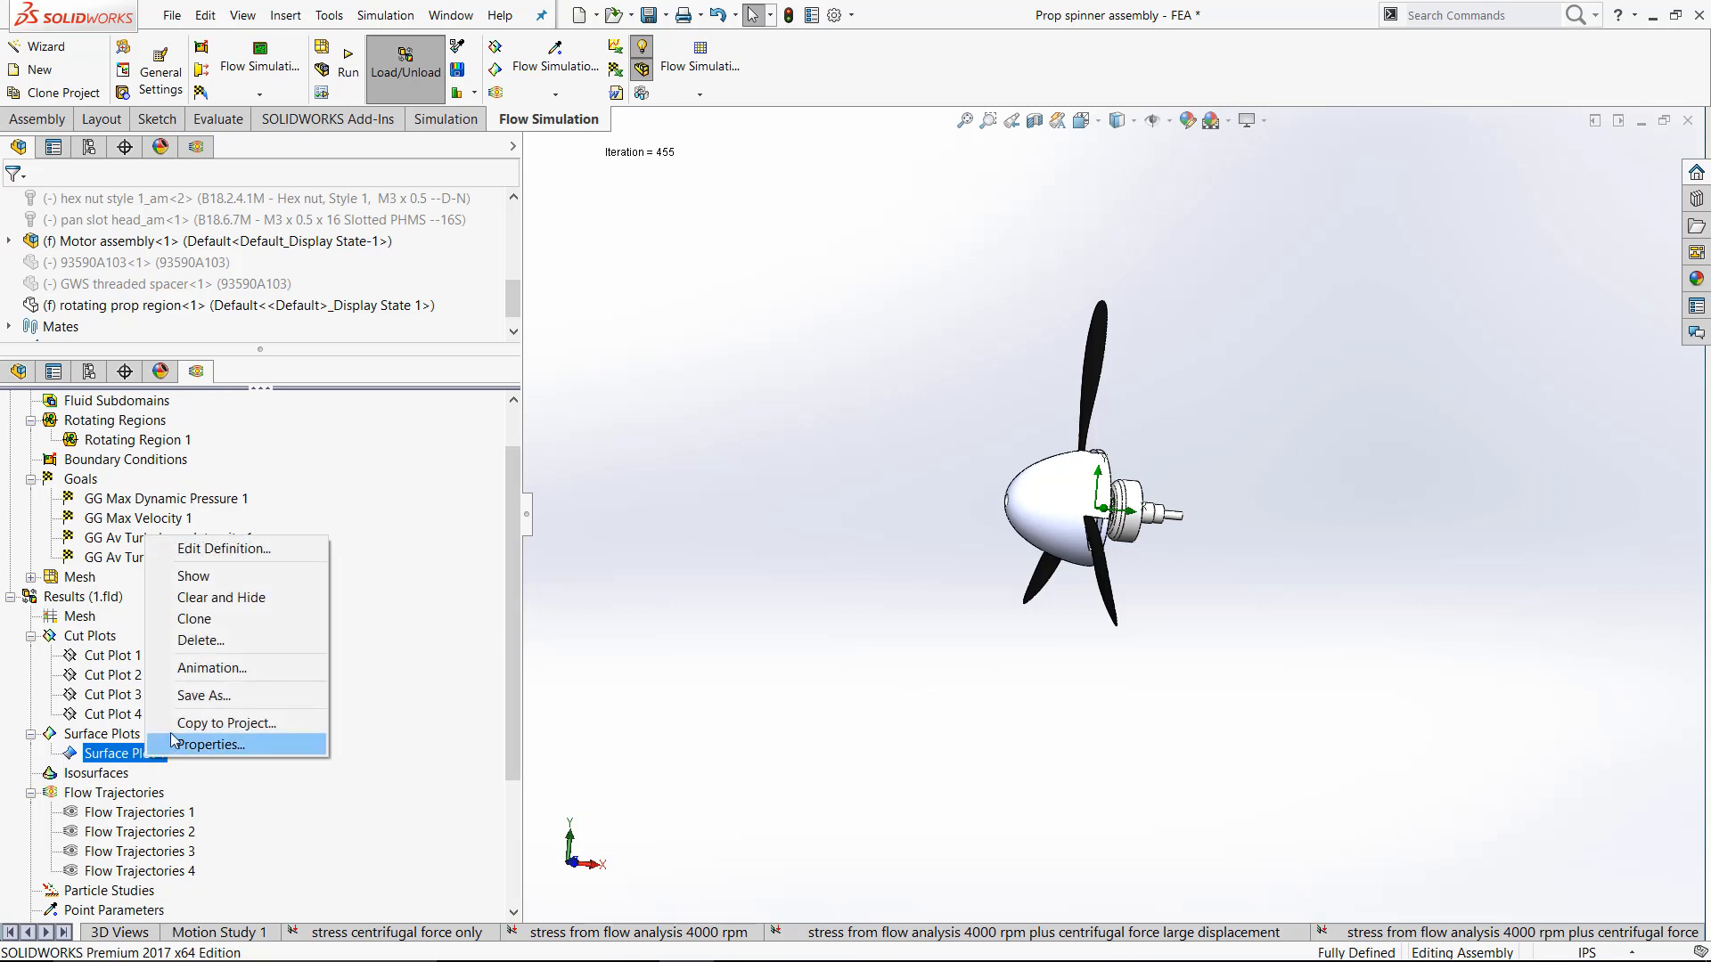
click(257, 580)
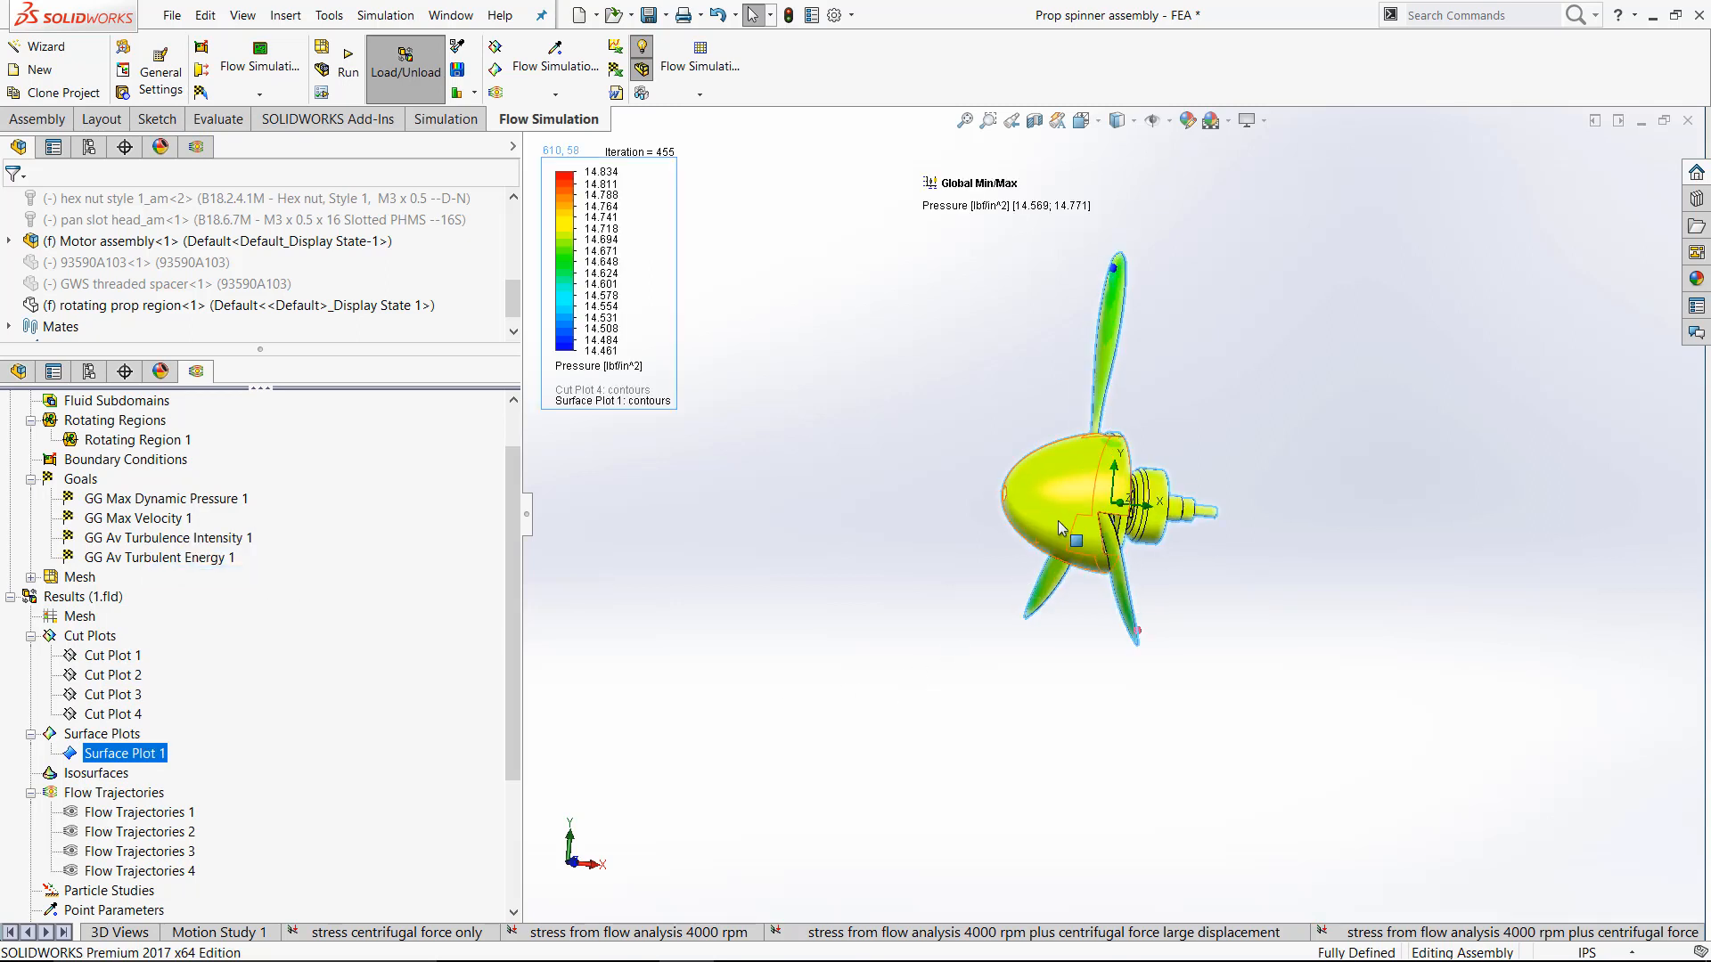
scroll(1056, 521, down, 5)
scroll(1132, 499, up, 3)
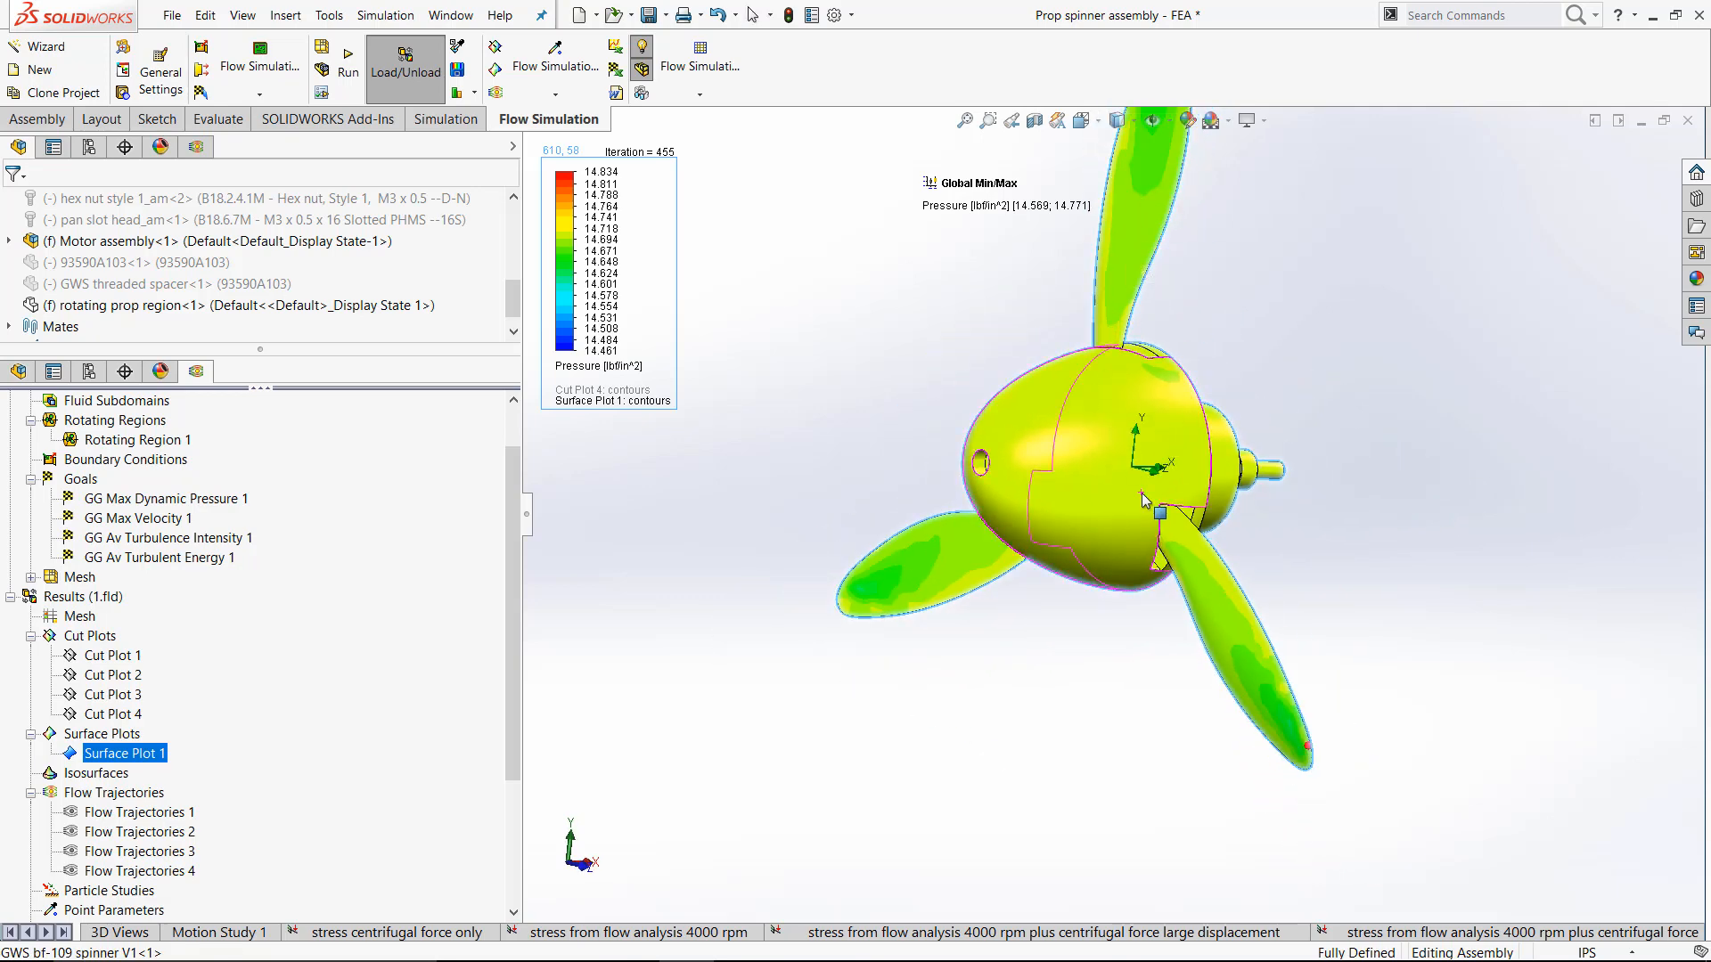
middle_drag(1142, 494, 1068, 486)
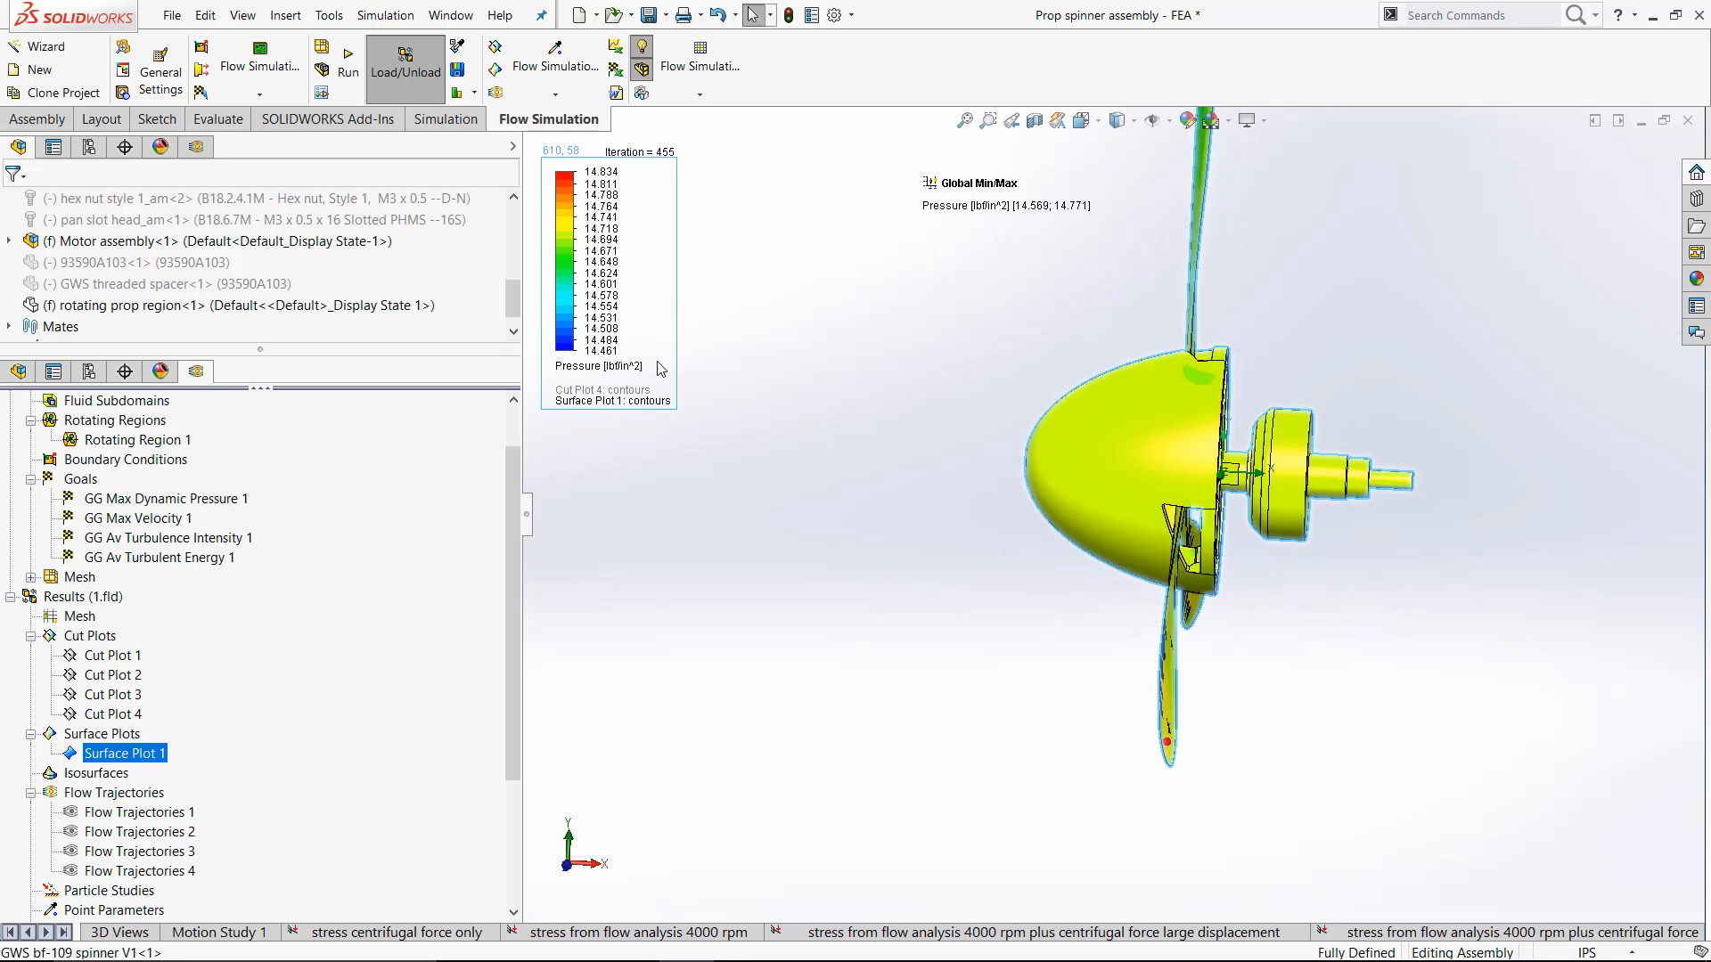
middle_drag(799, 408, 832, 413)
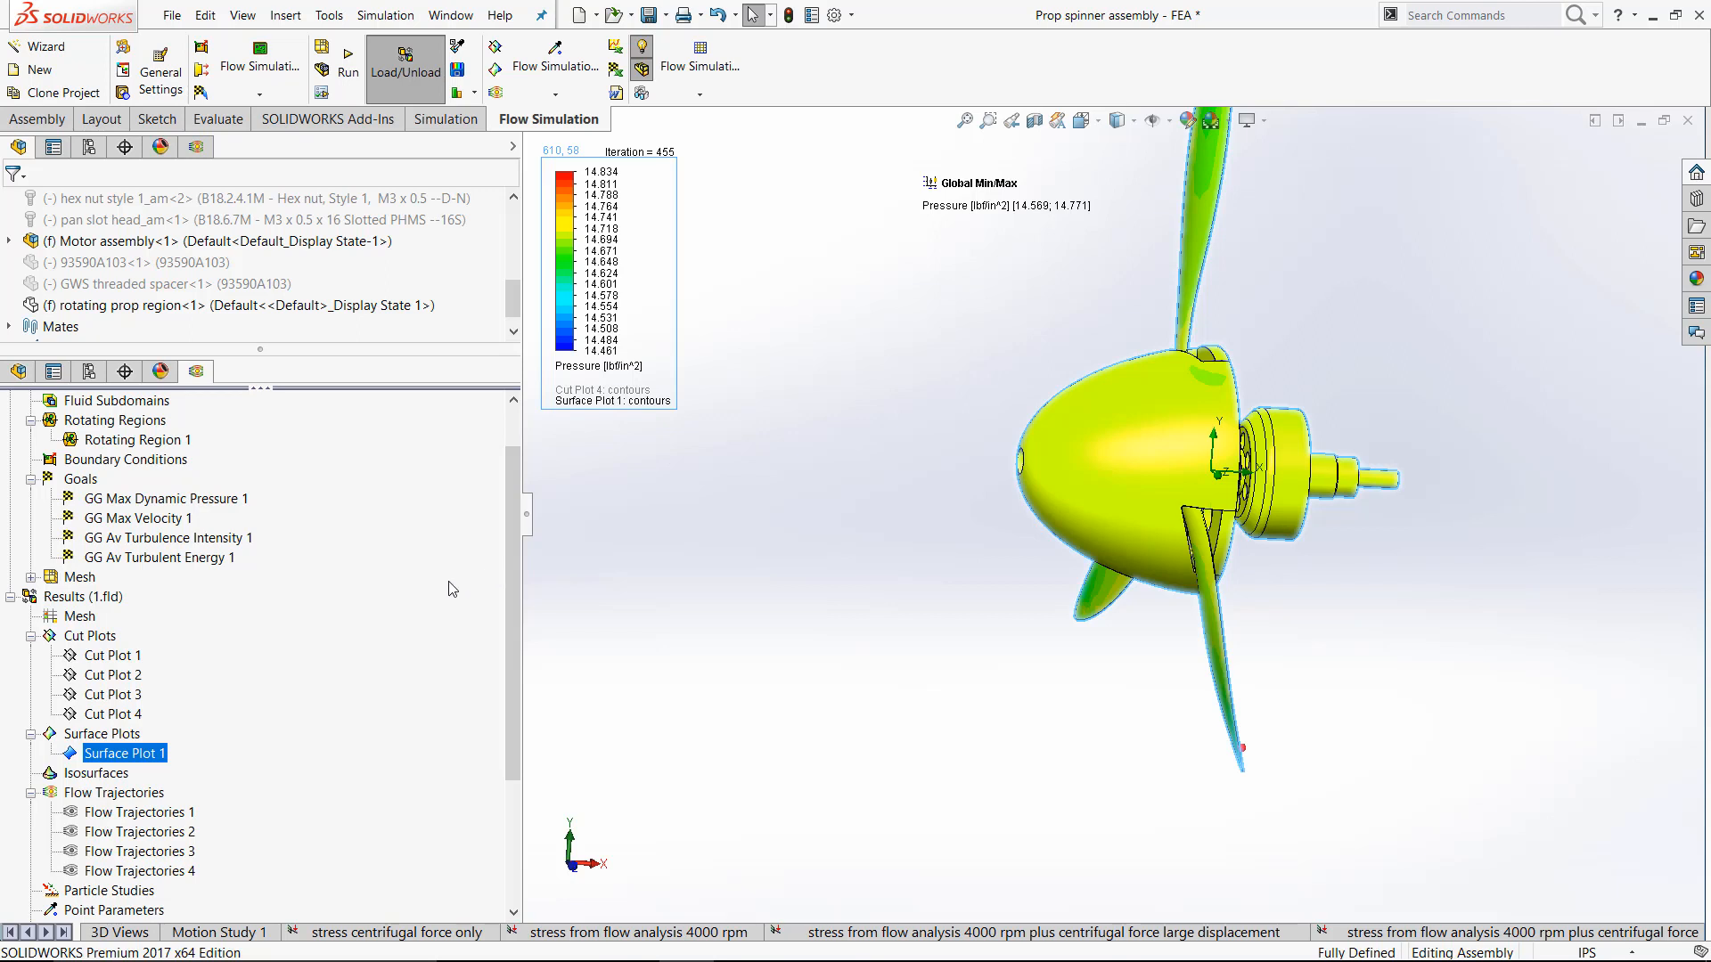
- Hide Surface Plot 1 and show Flow Trajectories 4 to view the velocity streamlines around the propeller
right_click(105, 760)
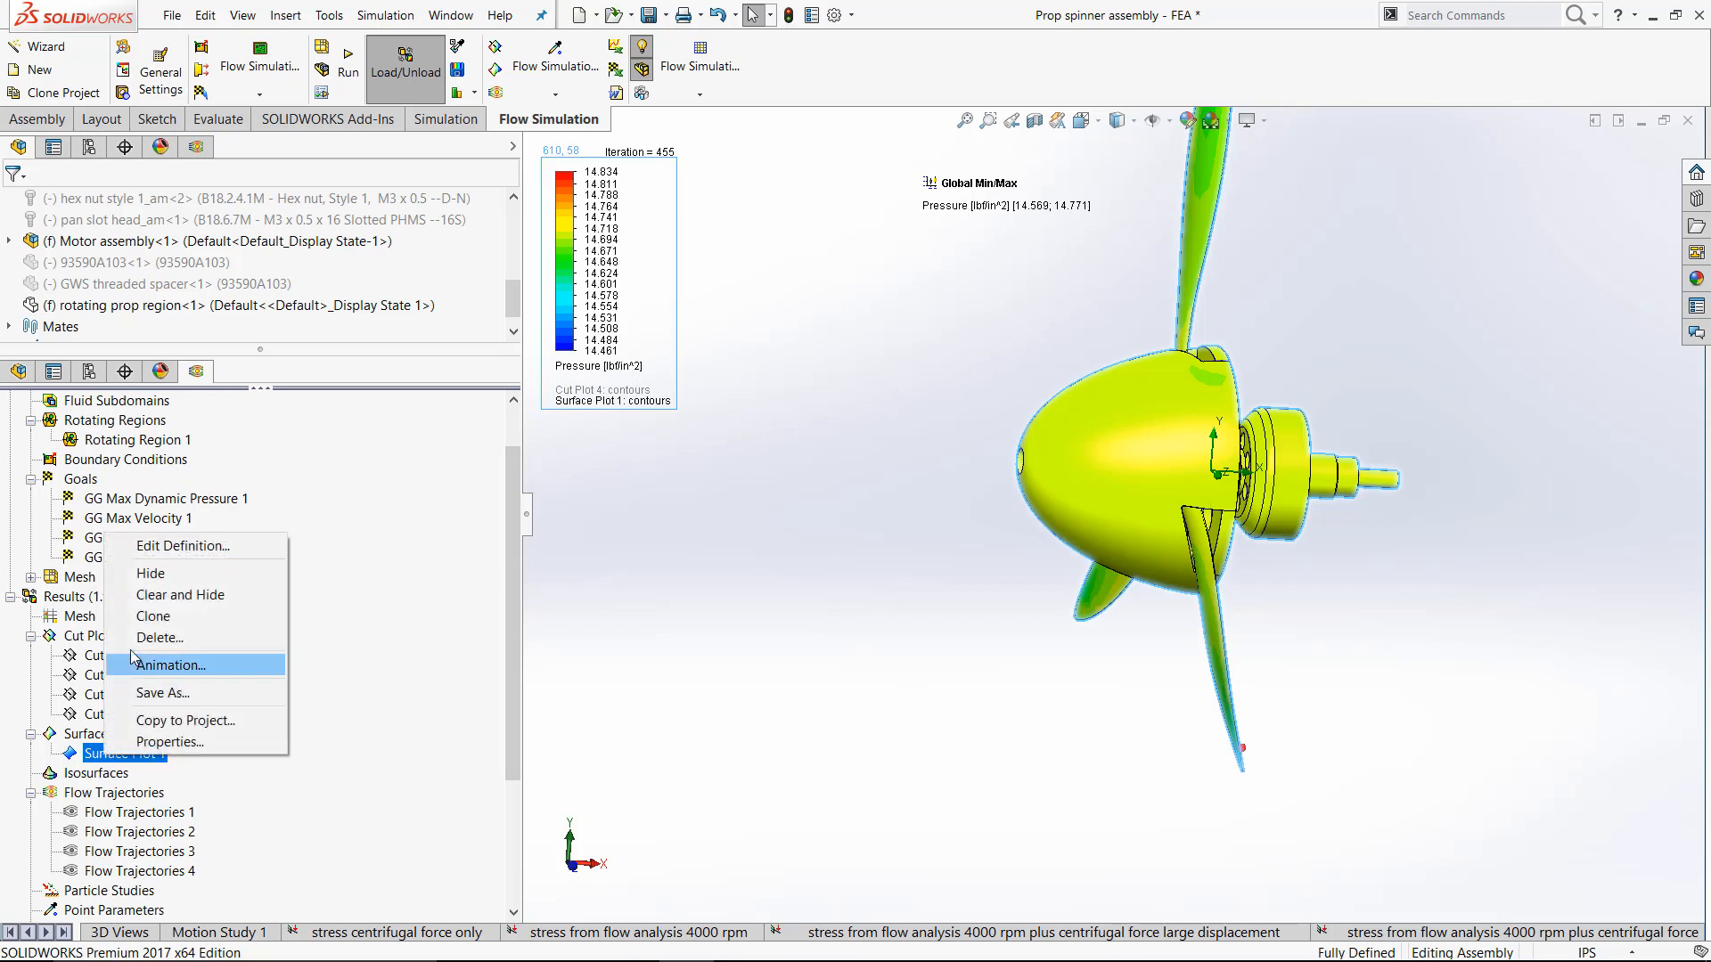
click(140, 575)
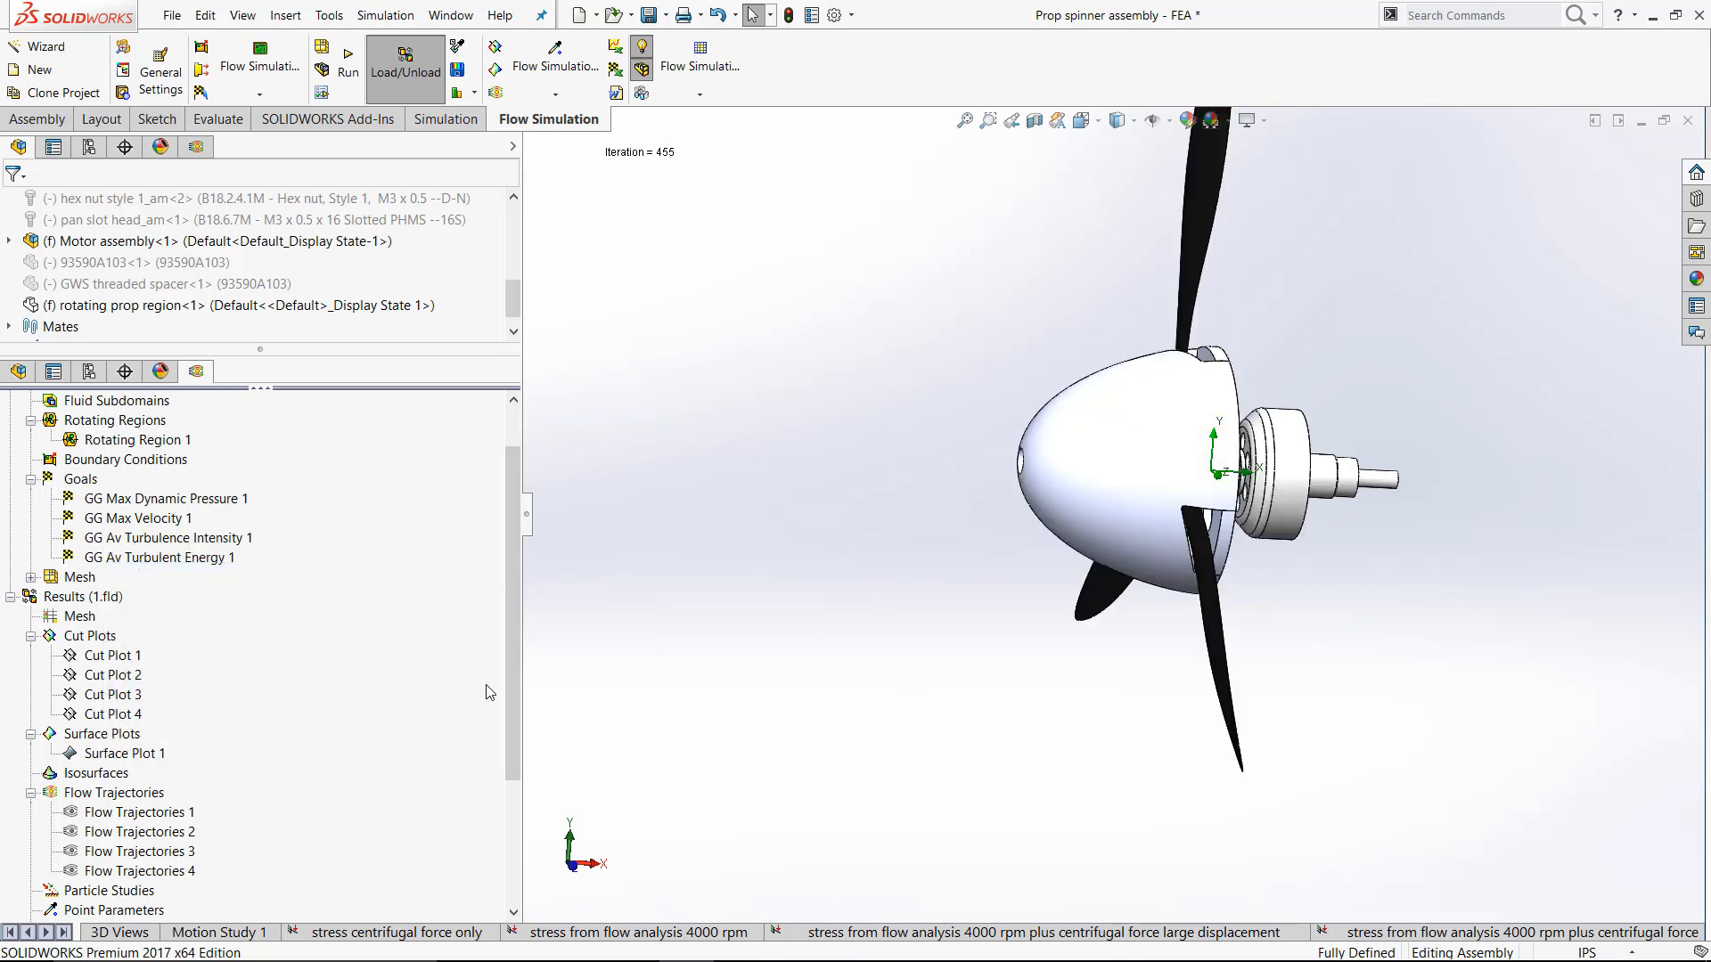
drag(512, 683, 508, 826)
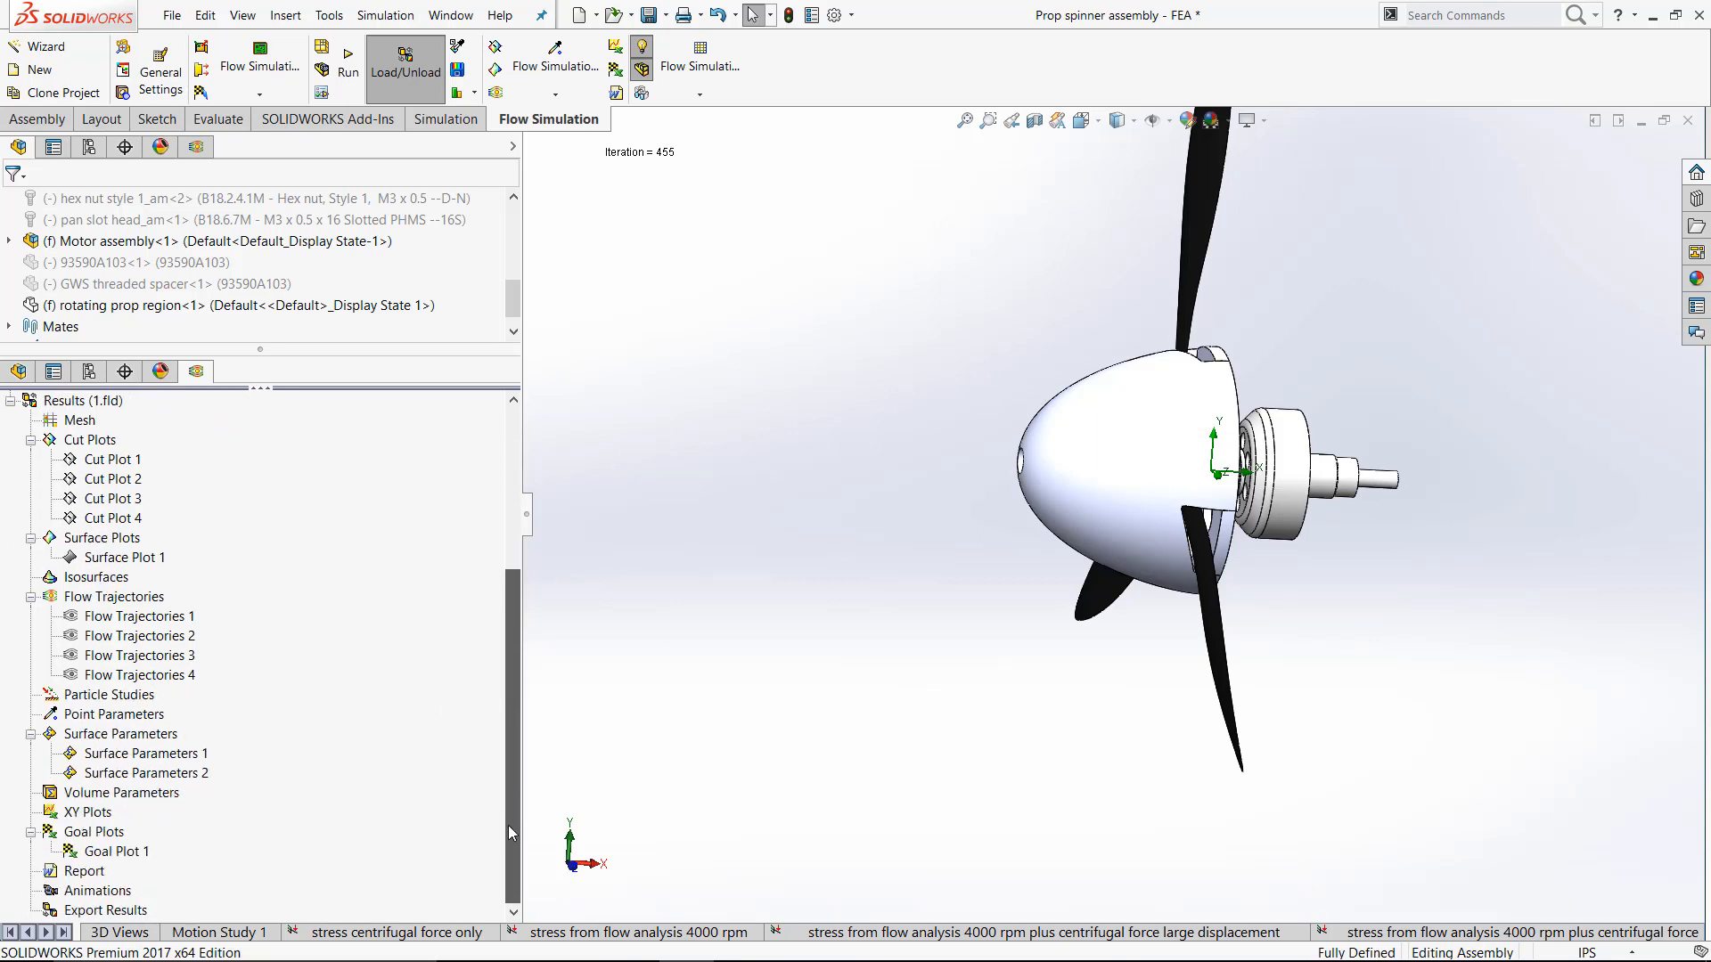
right_click(164, 679)
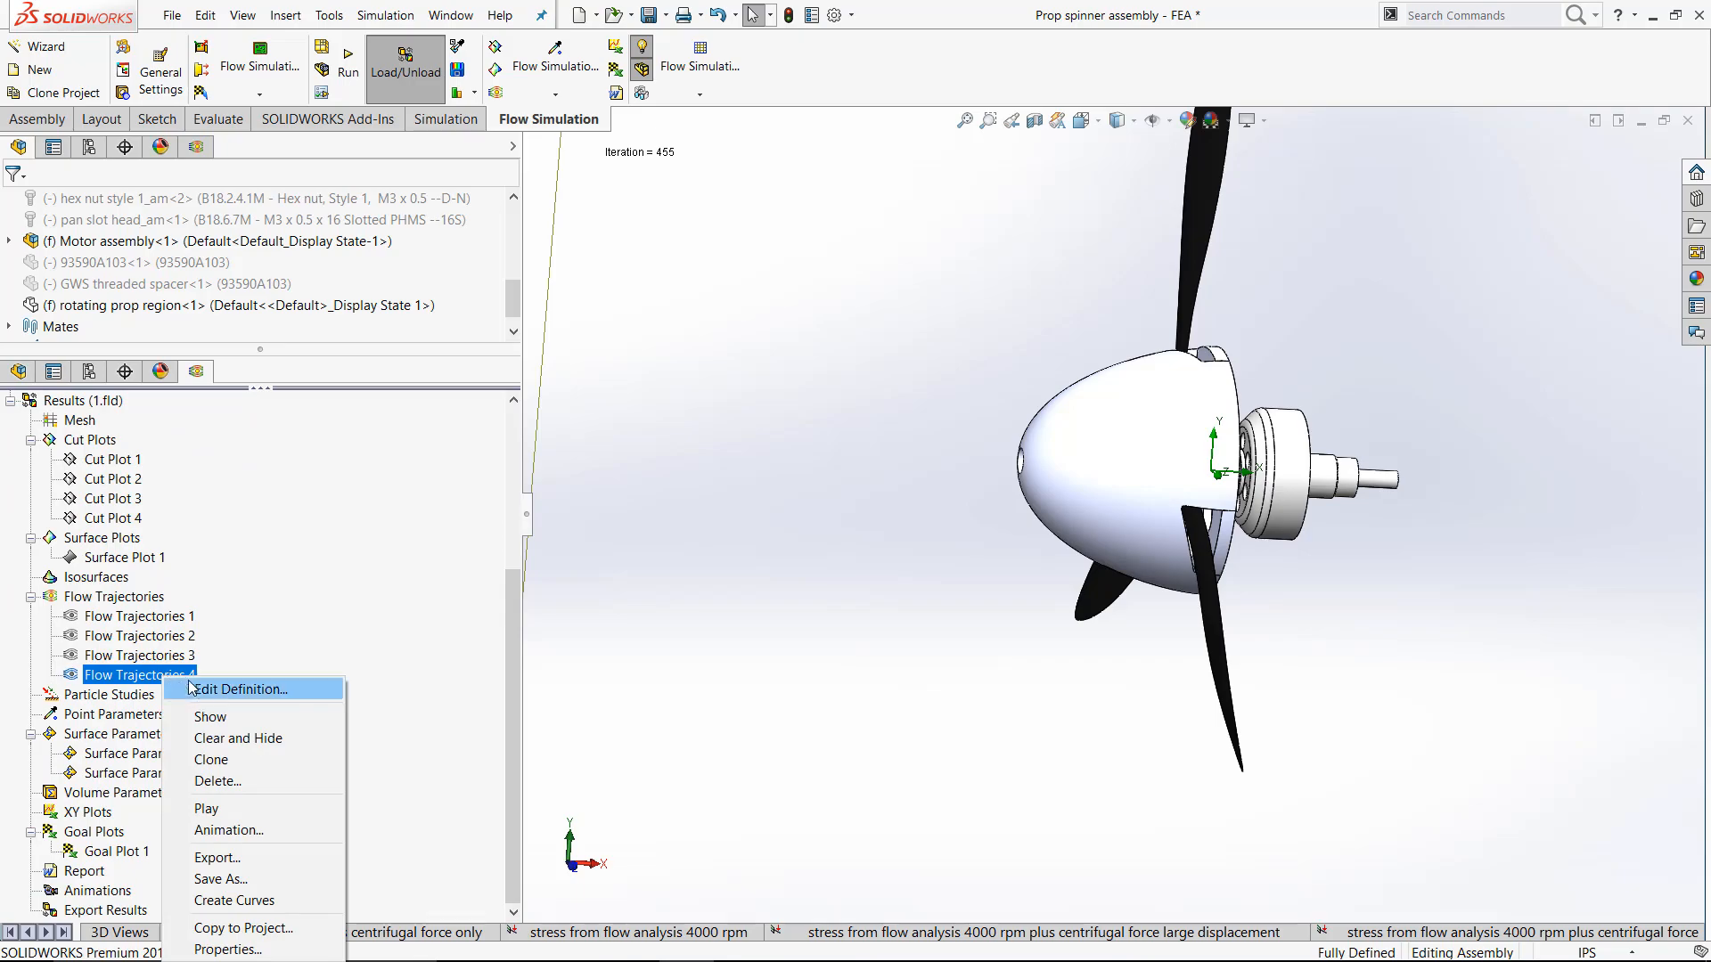
click(234, 720)
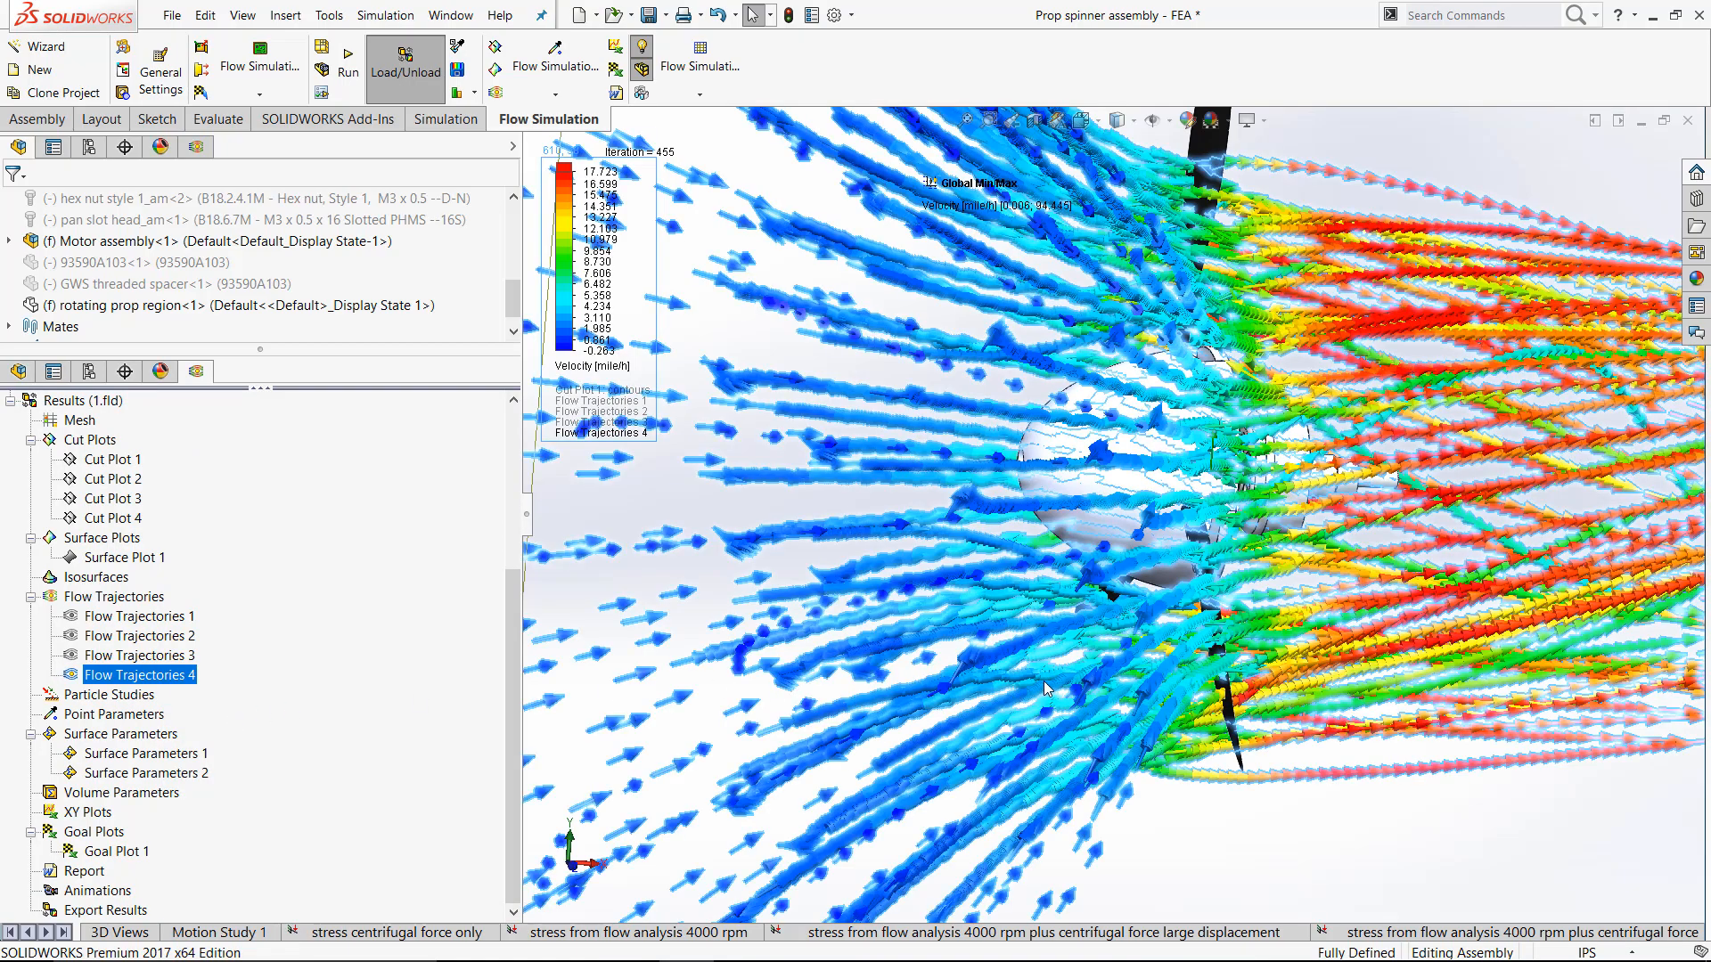
middle_drag(1049, 687, 1130, 695)
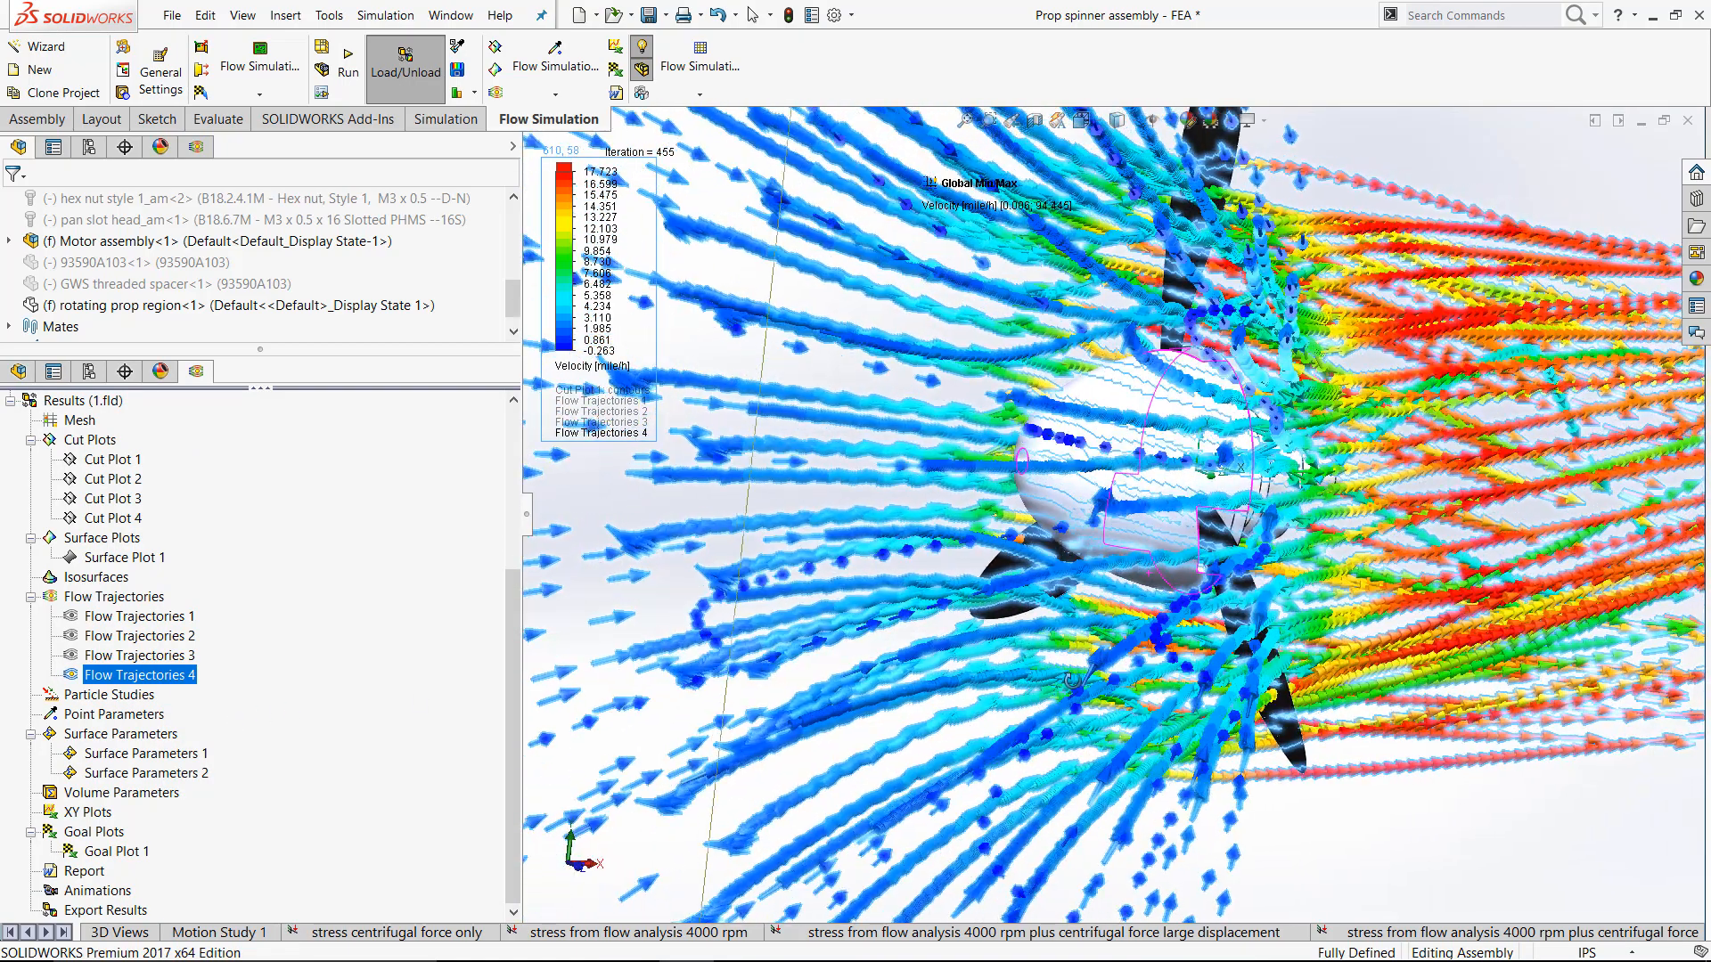
- Play the Flow Trajectories 4 animation, examine the flow from the side and the front of the propeller, and stop the playback
right_click(123, 679)
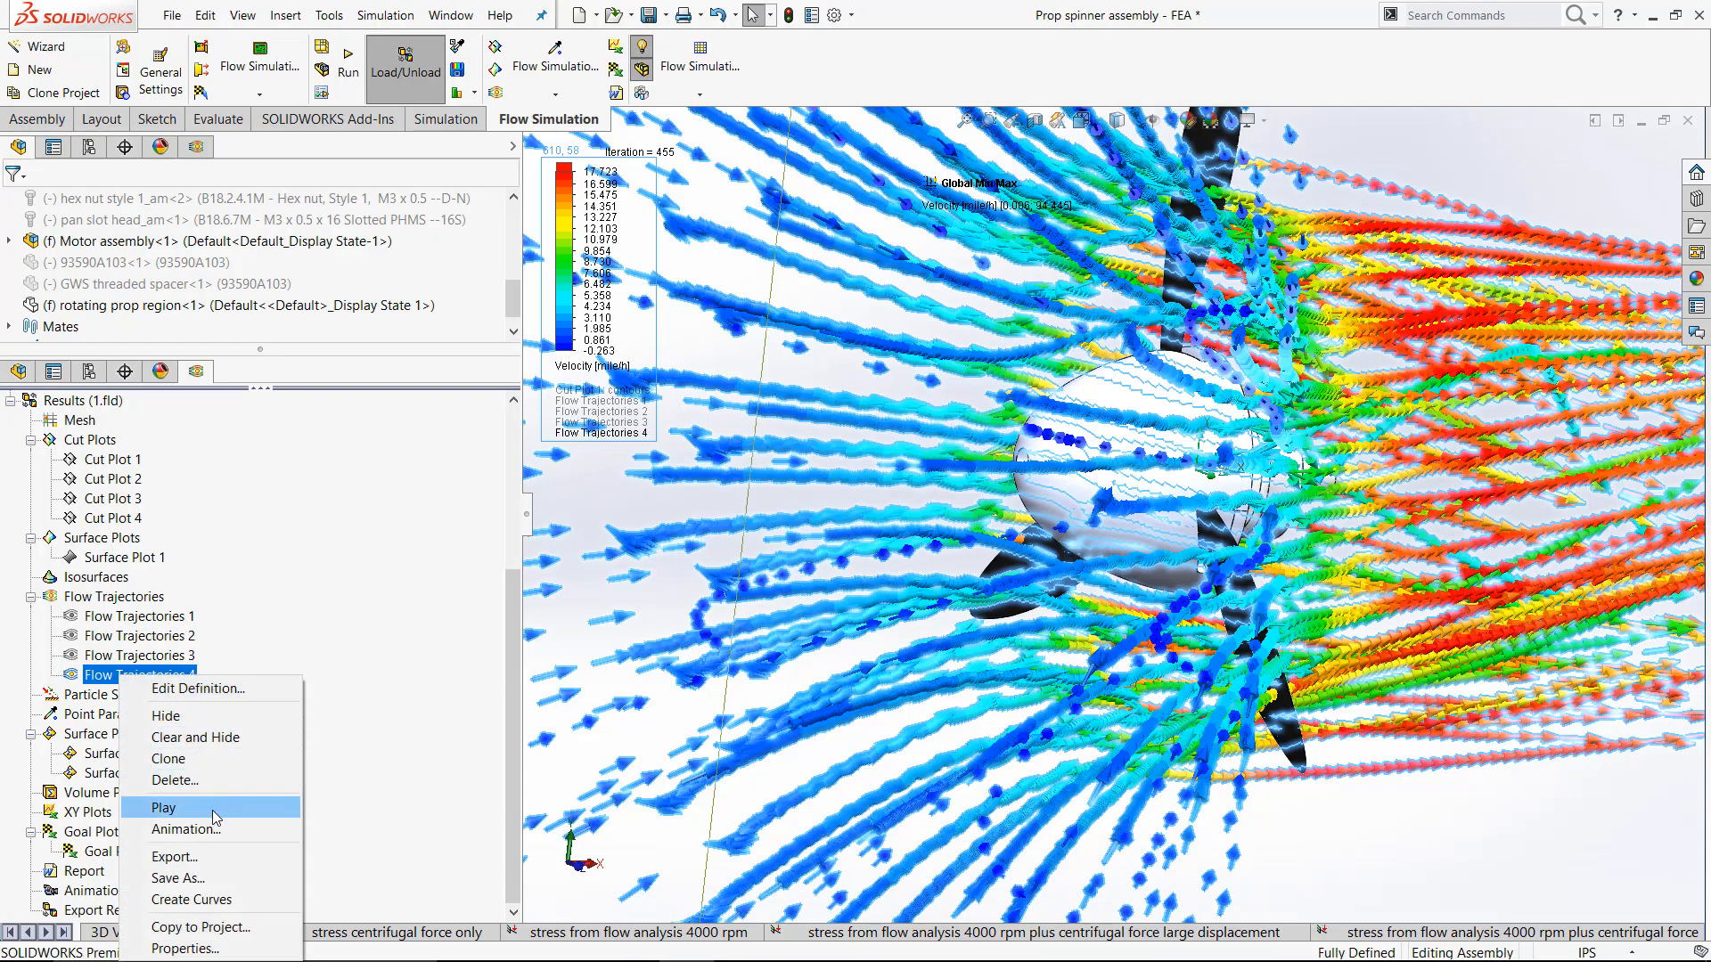
click(164, 809)
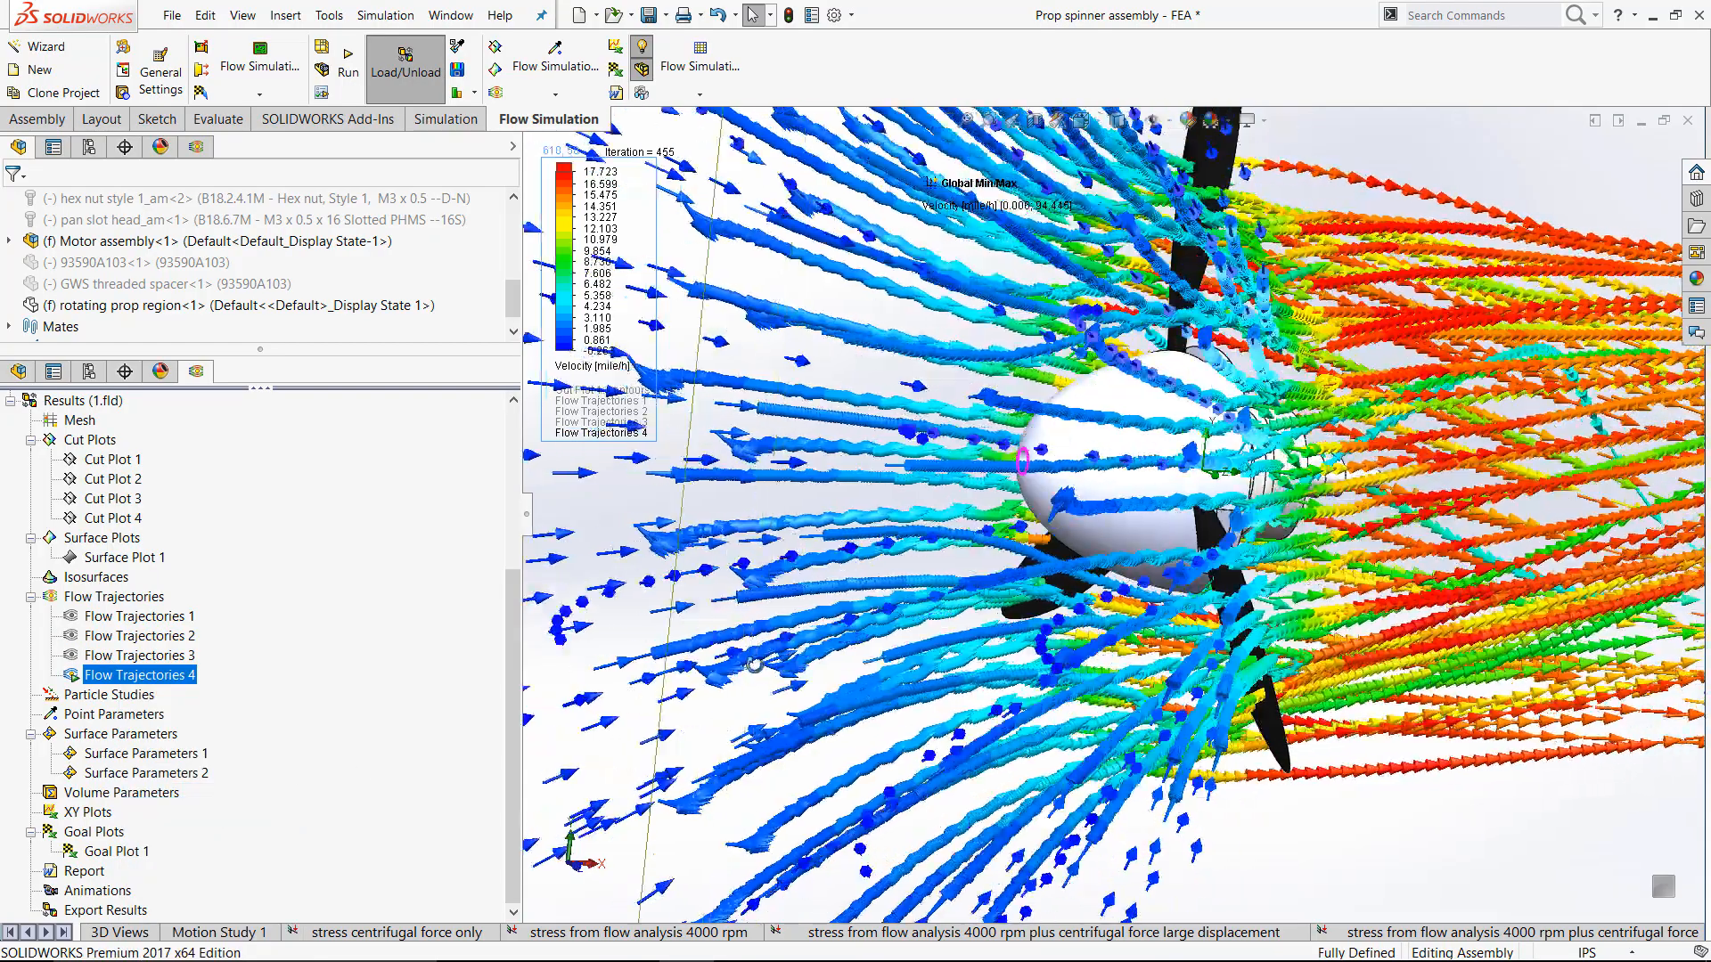
mouse_move(755, 665)
middle_down()
mouse_move(670, 693)
mouse_move(744, 688)
middle_up()
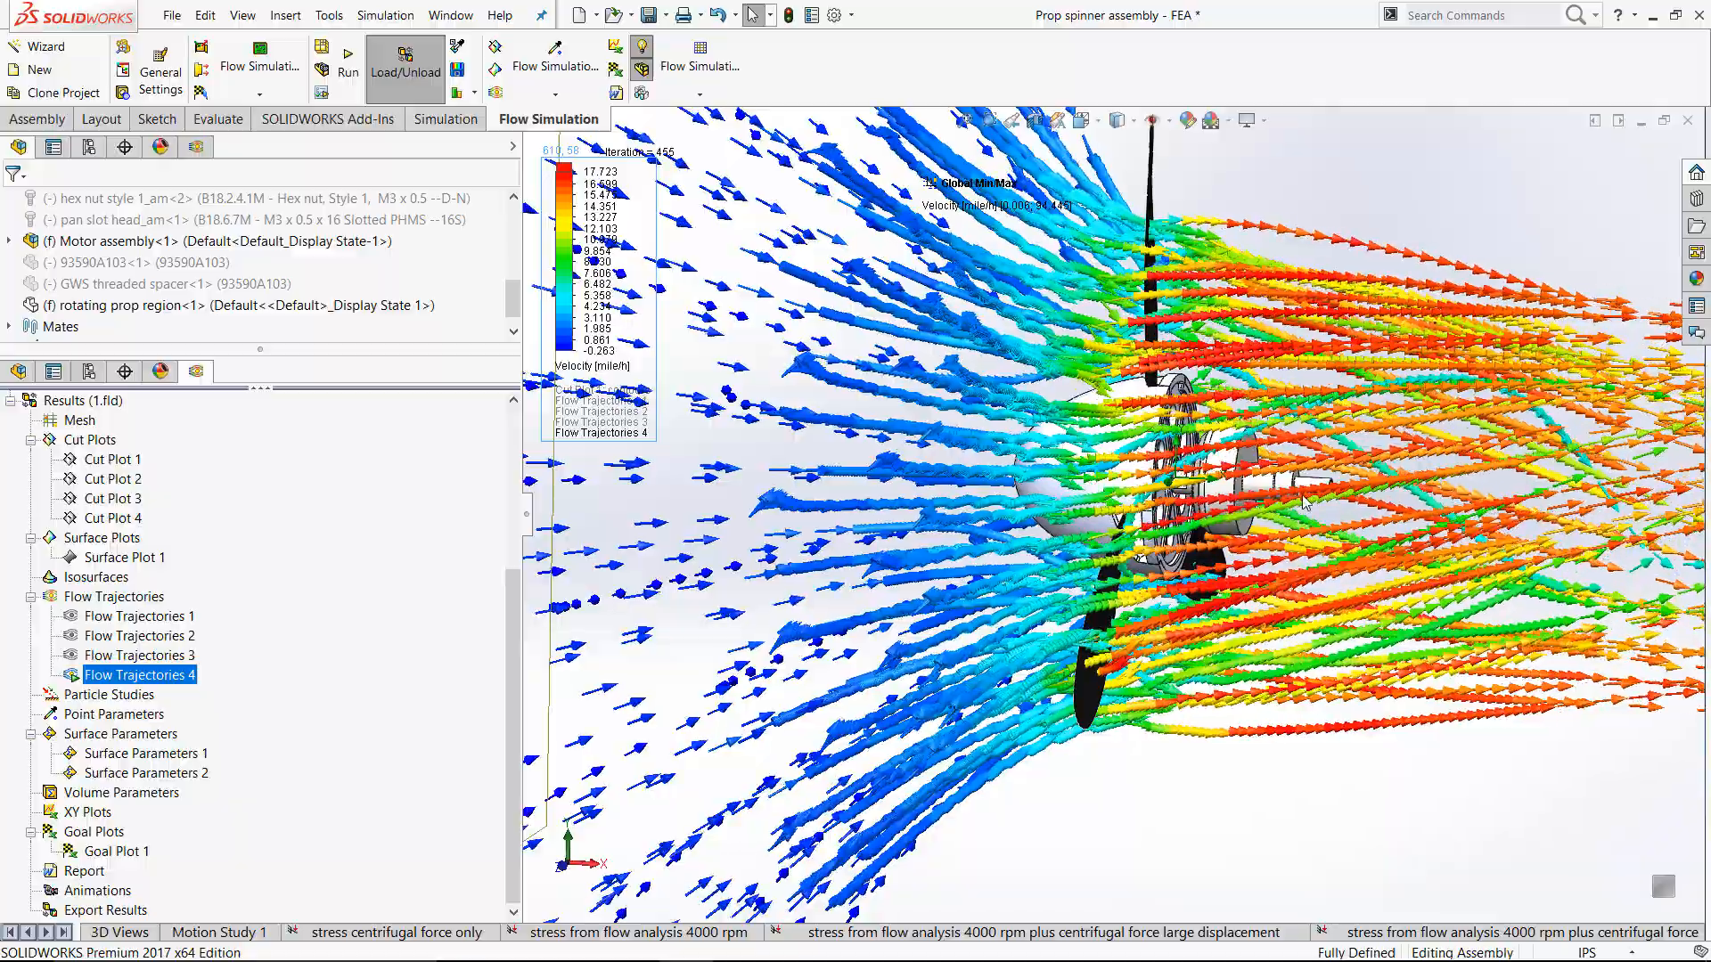
scroll(1302, 502, up, 1)
scroll(1304, 492, up, 1)
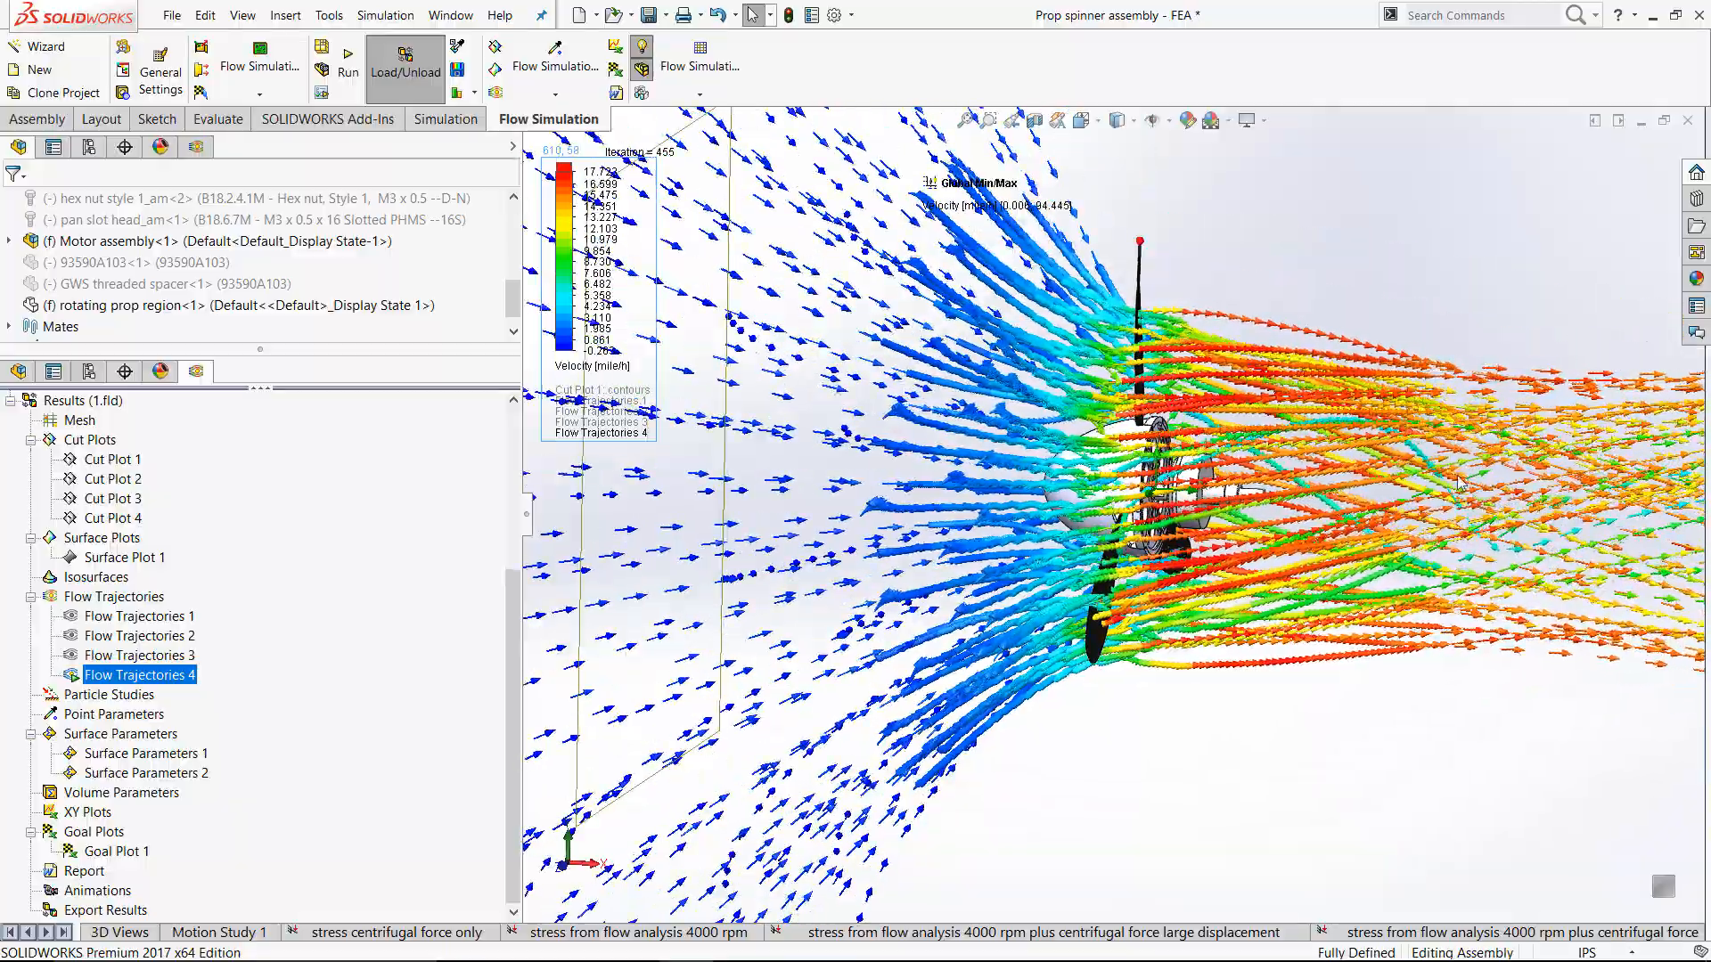
middle_drag(1131, 535, 1390, 581)
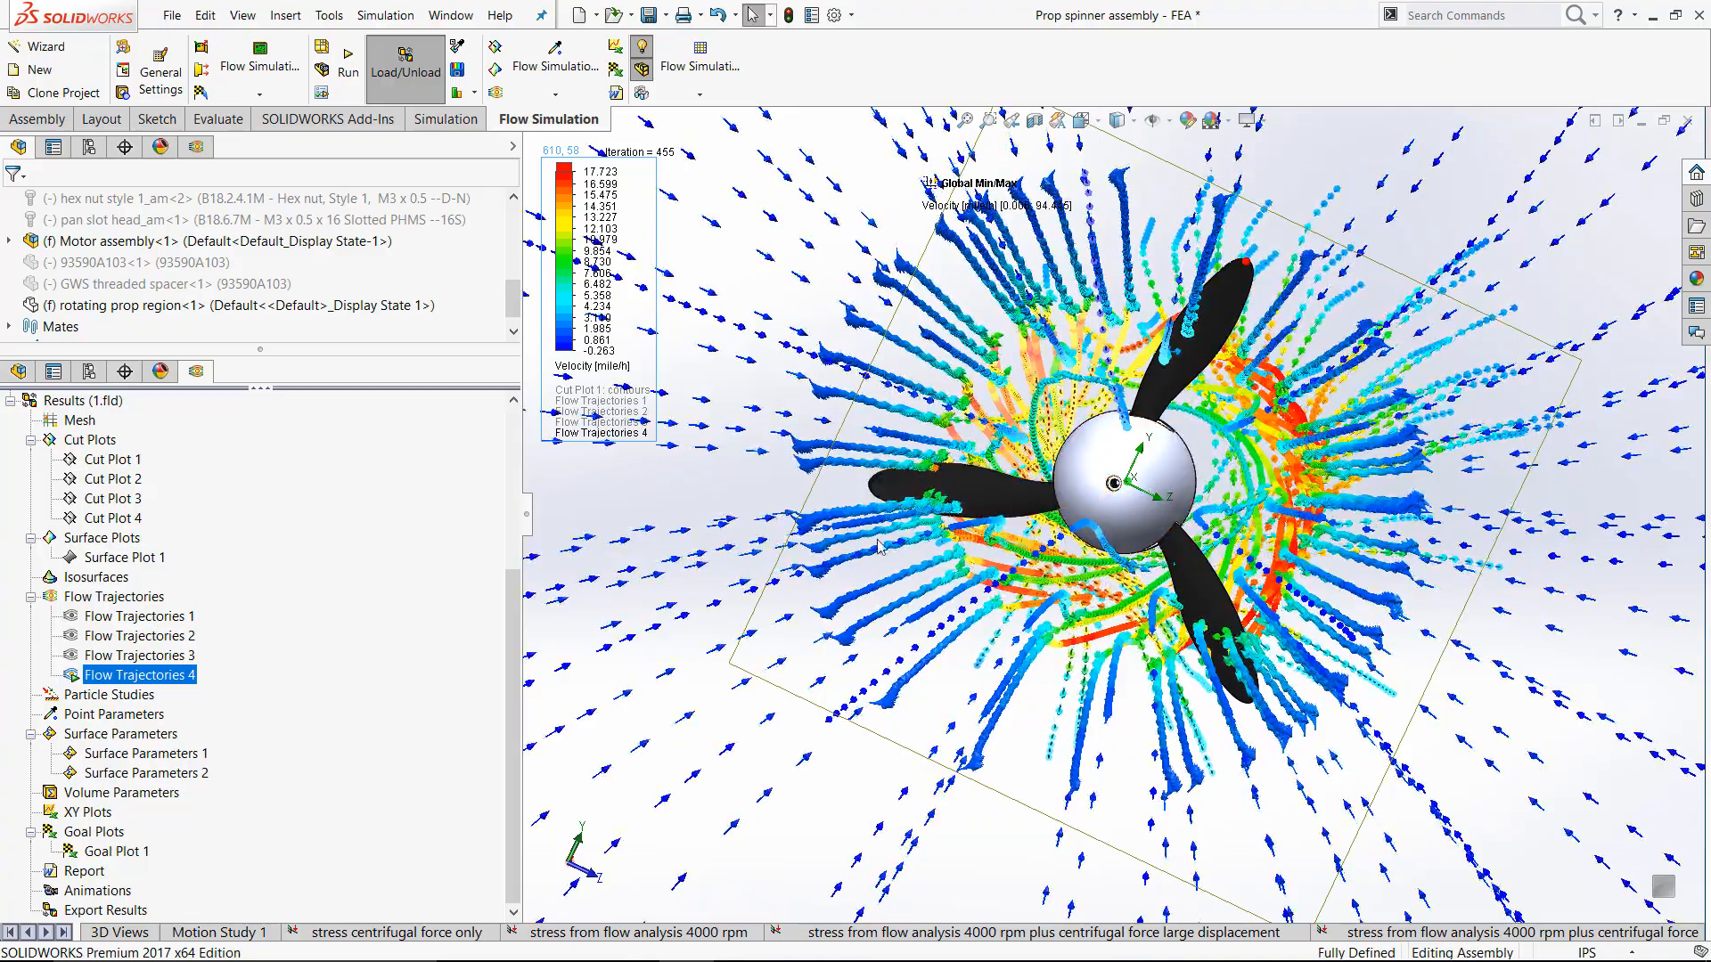
right_click(124, 679)
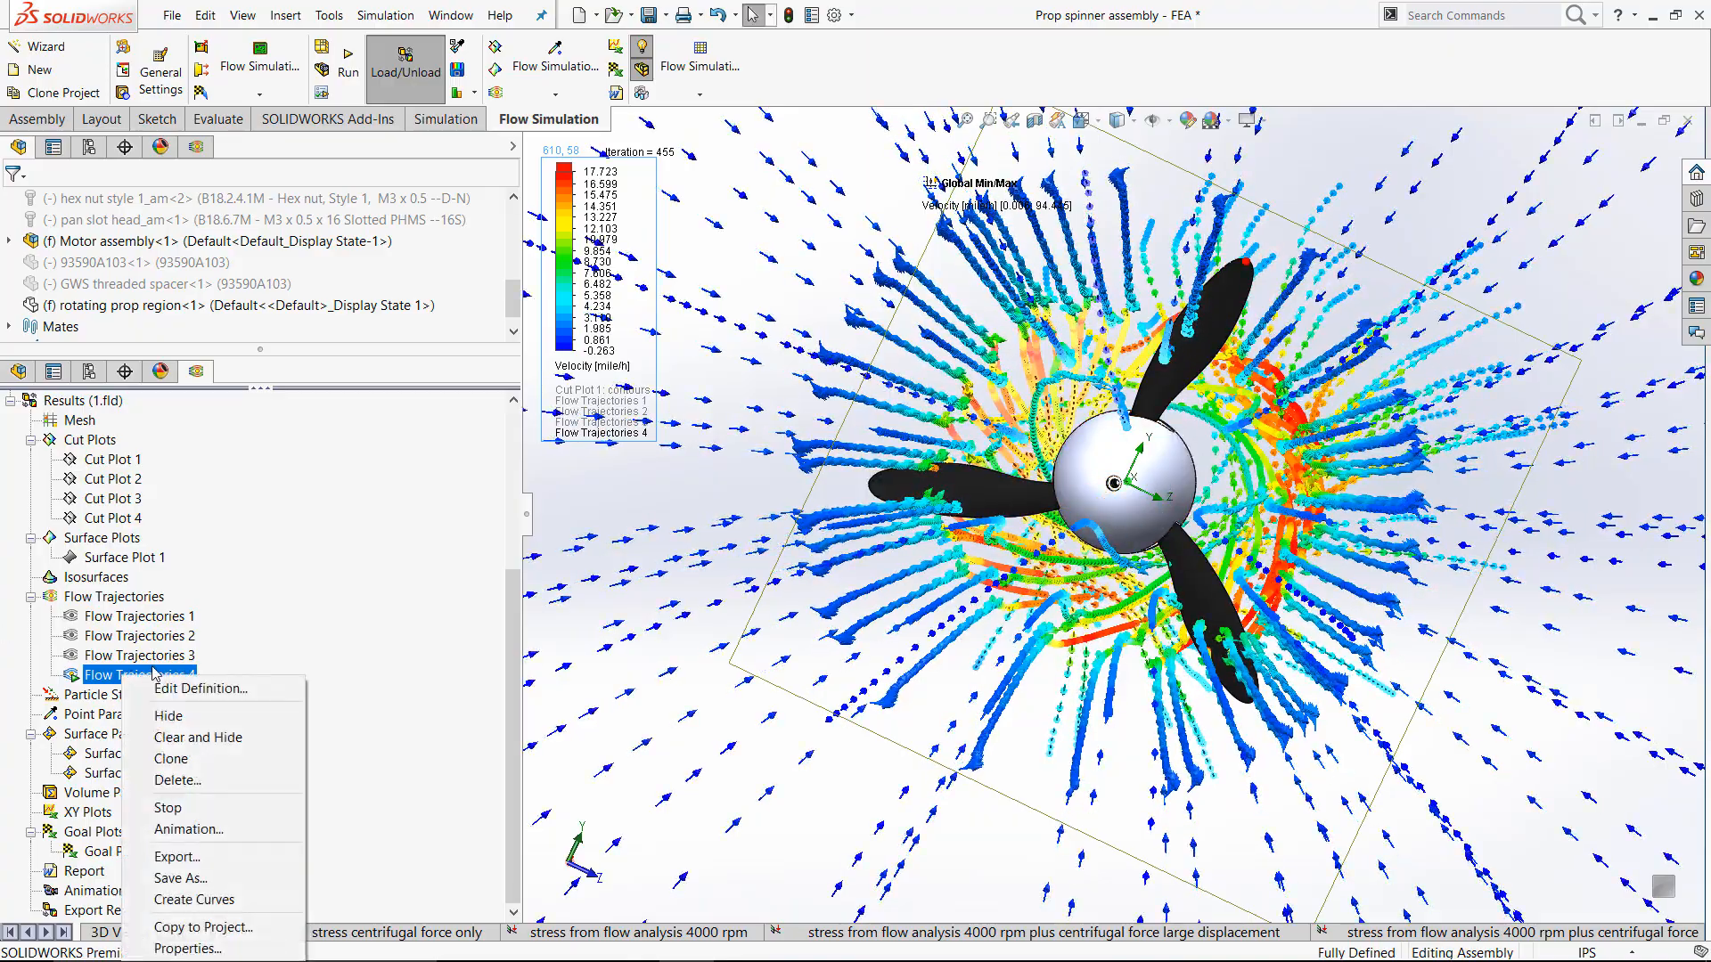
click(228, 807)
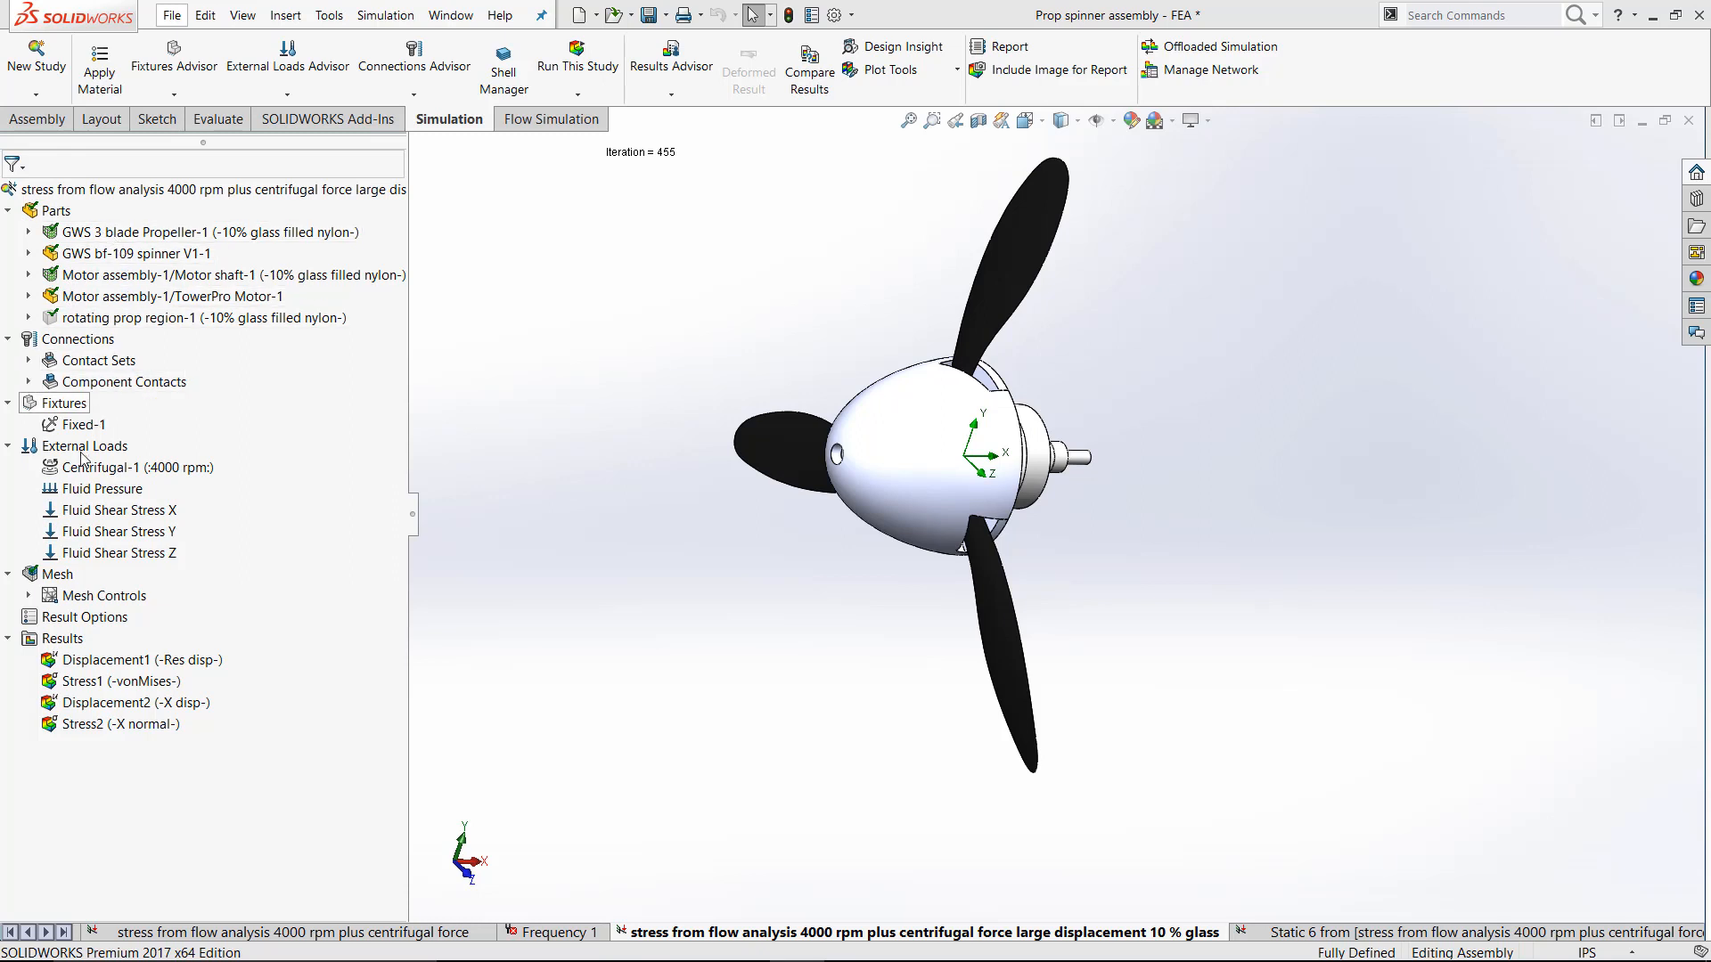
- Show the Fixed-1 fixture symbols and review the Centrifugal-1 load definition in the large displacement 10 % glass study without changing it
right_click(100, 426)
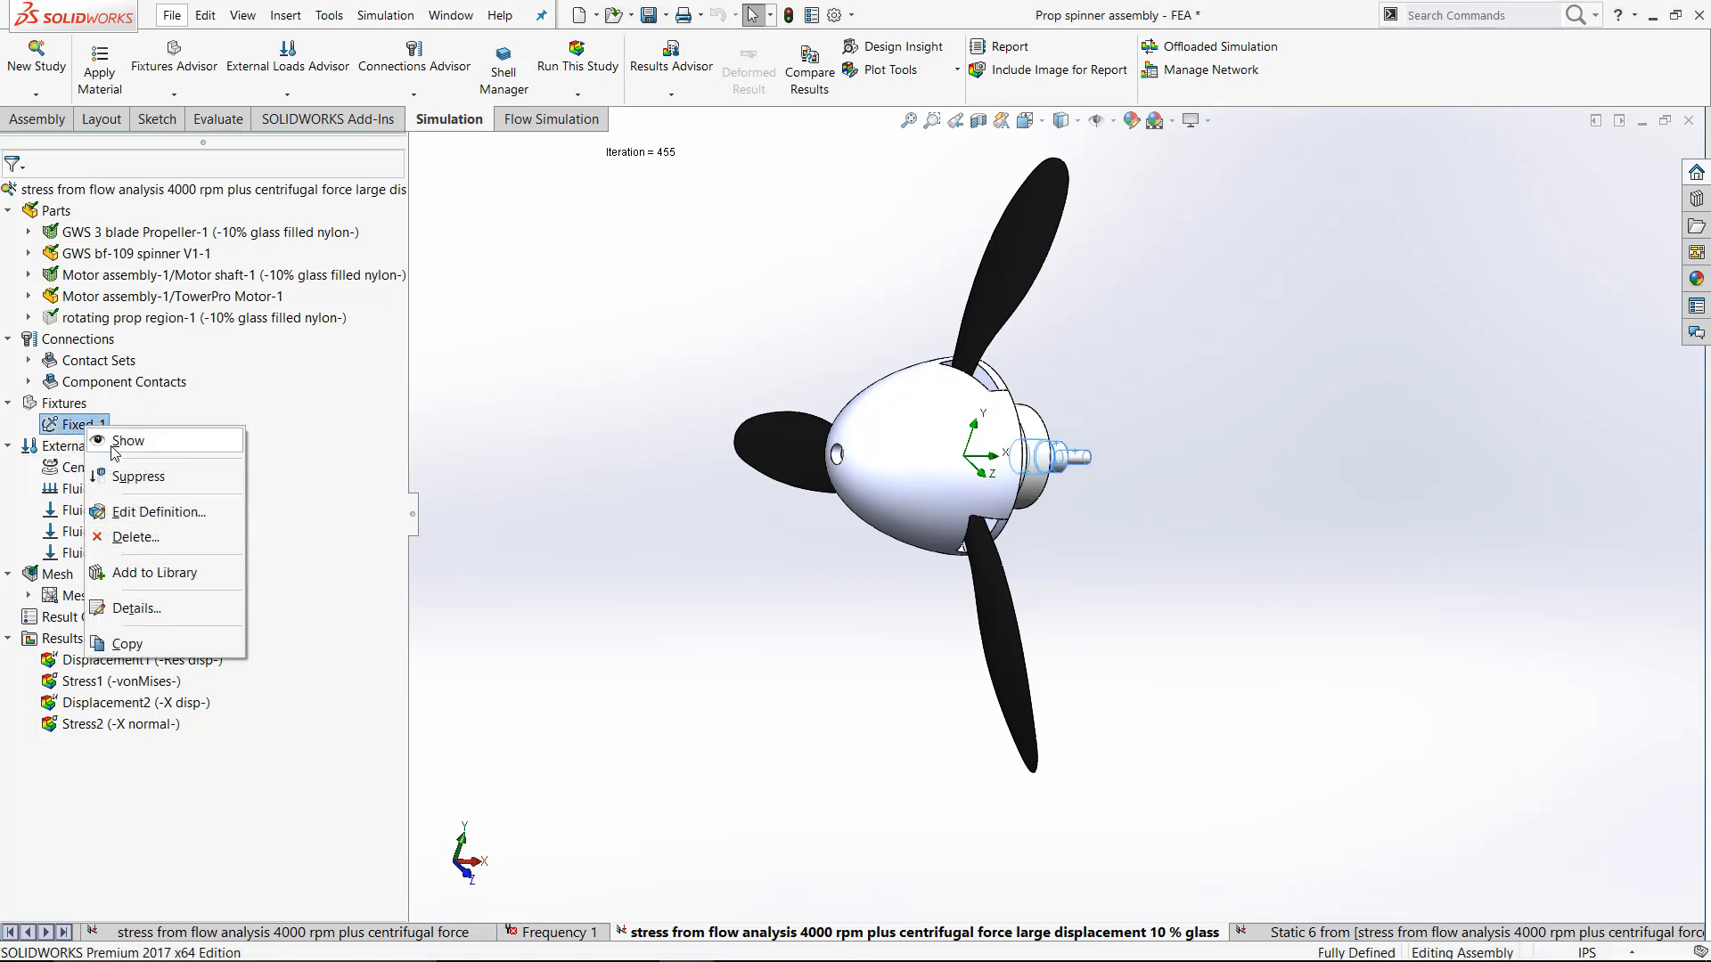
click(125, 441)
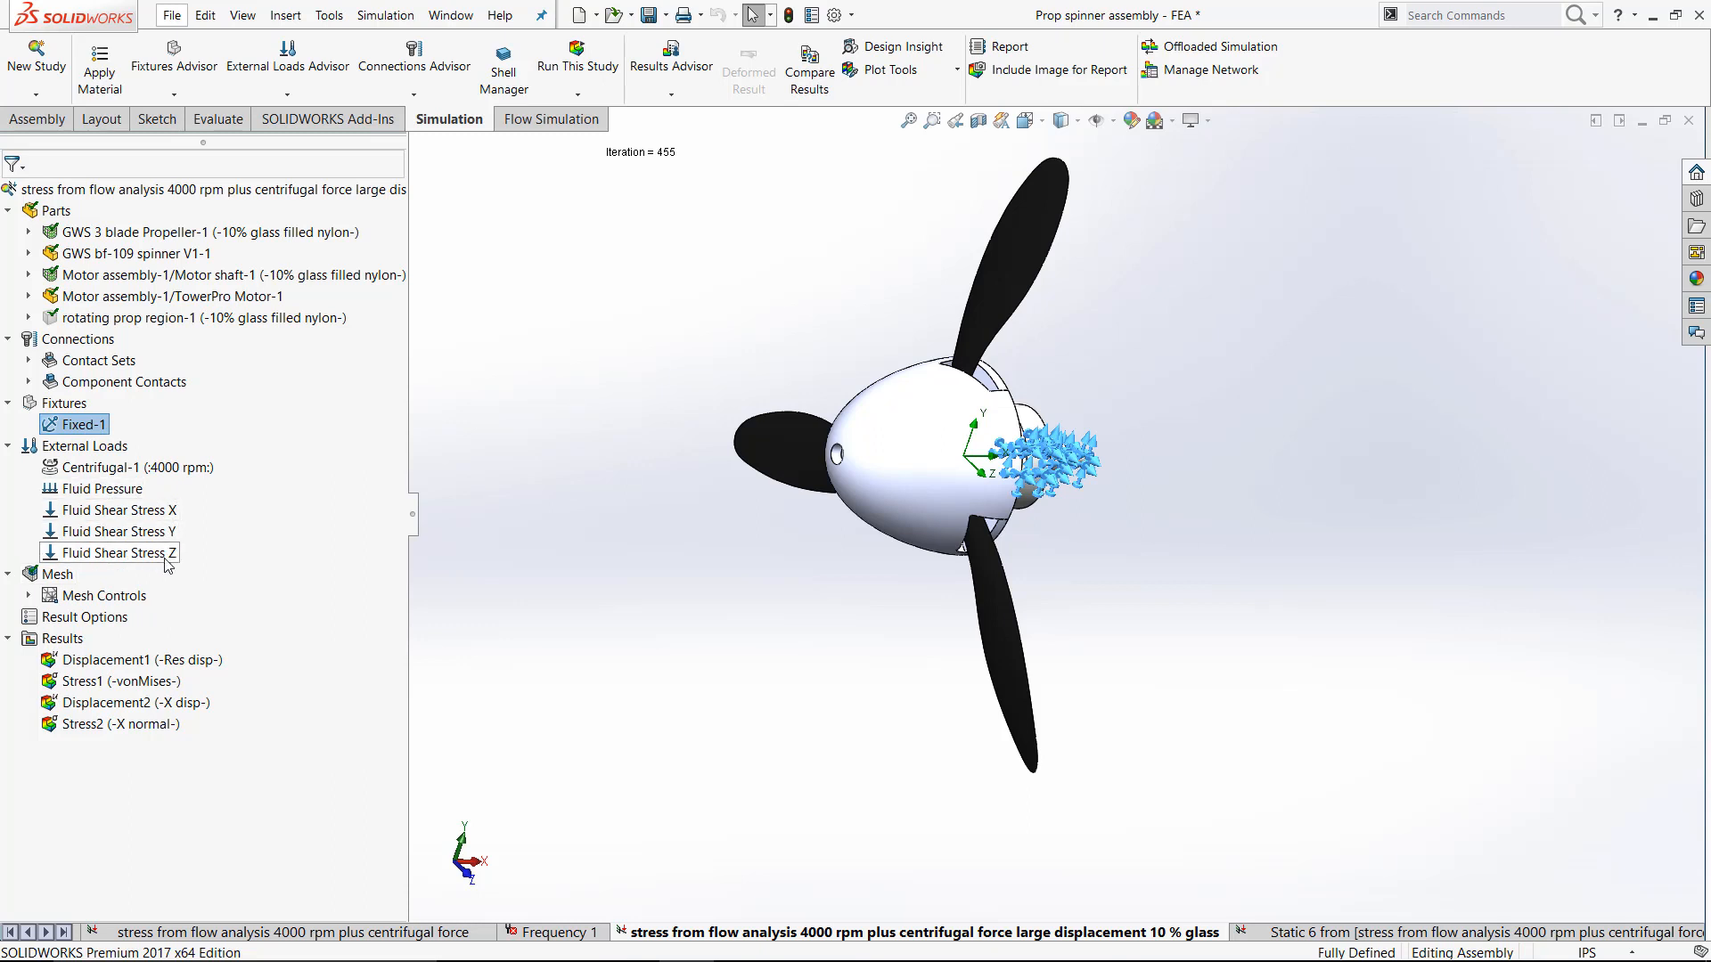
right_click(132, 470)
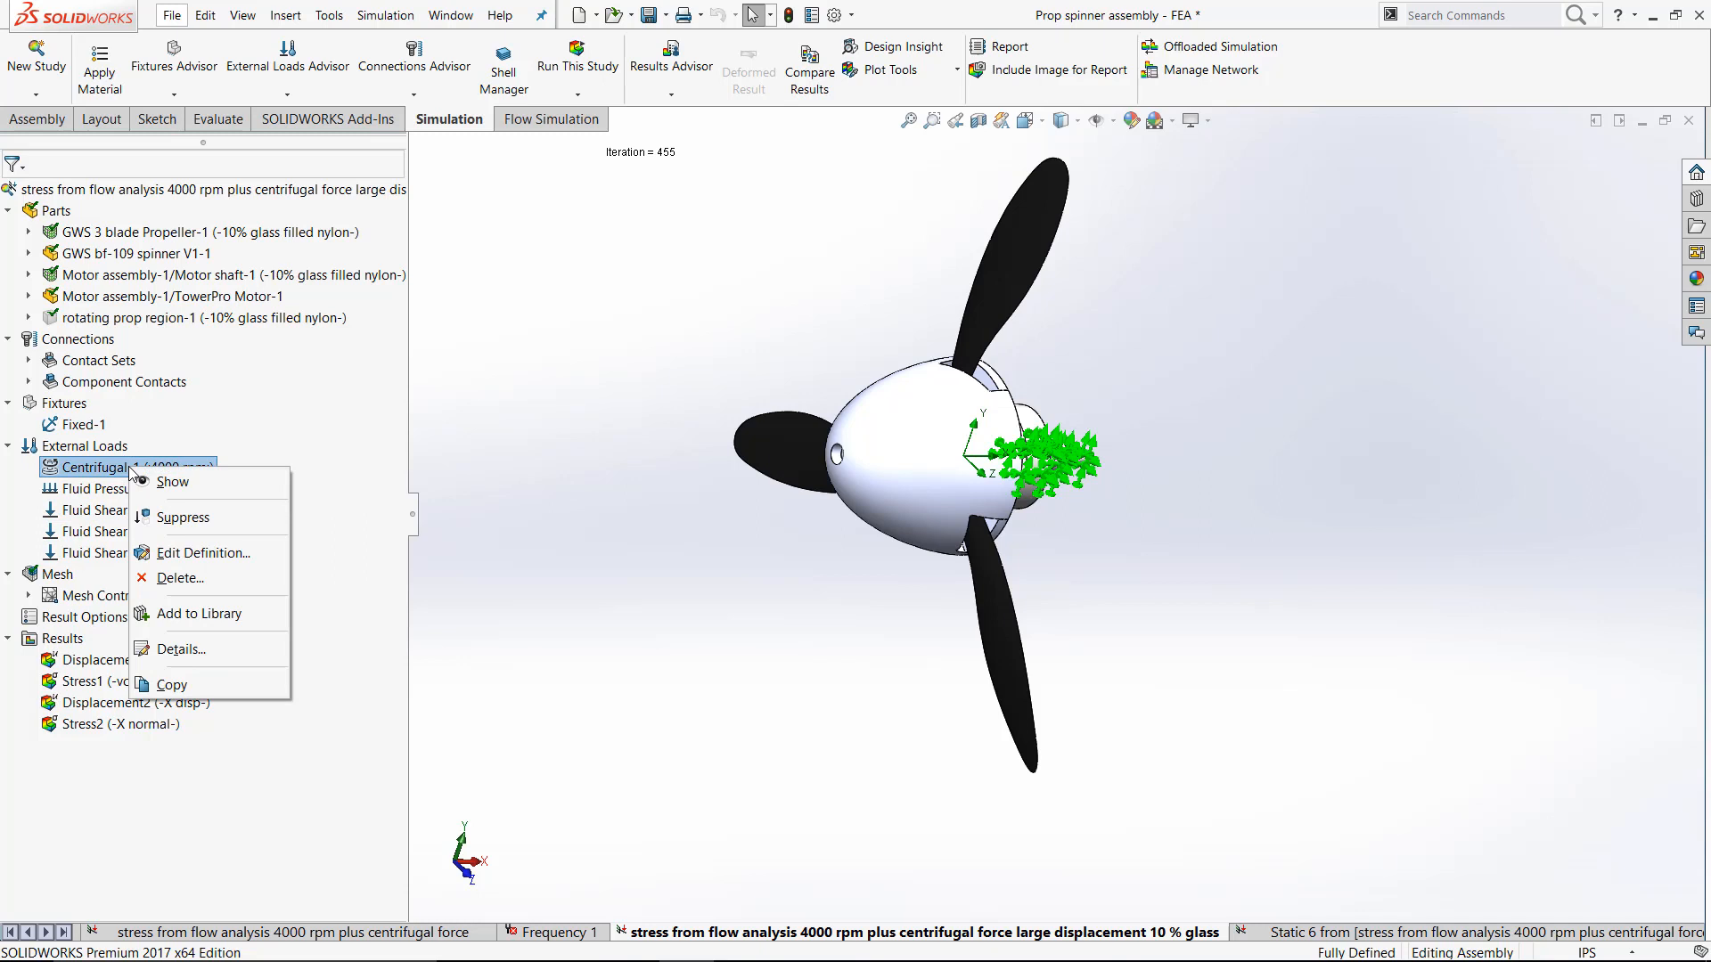
click(212, 554)
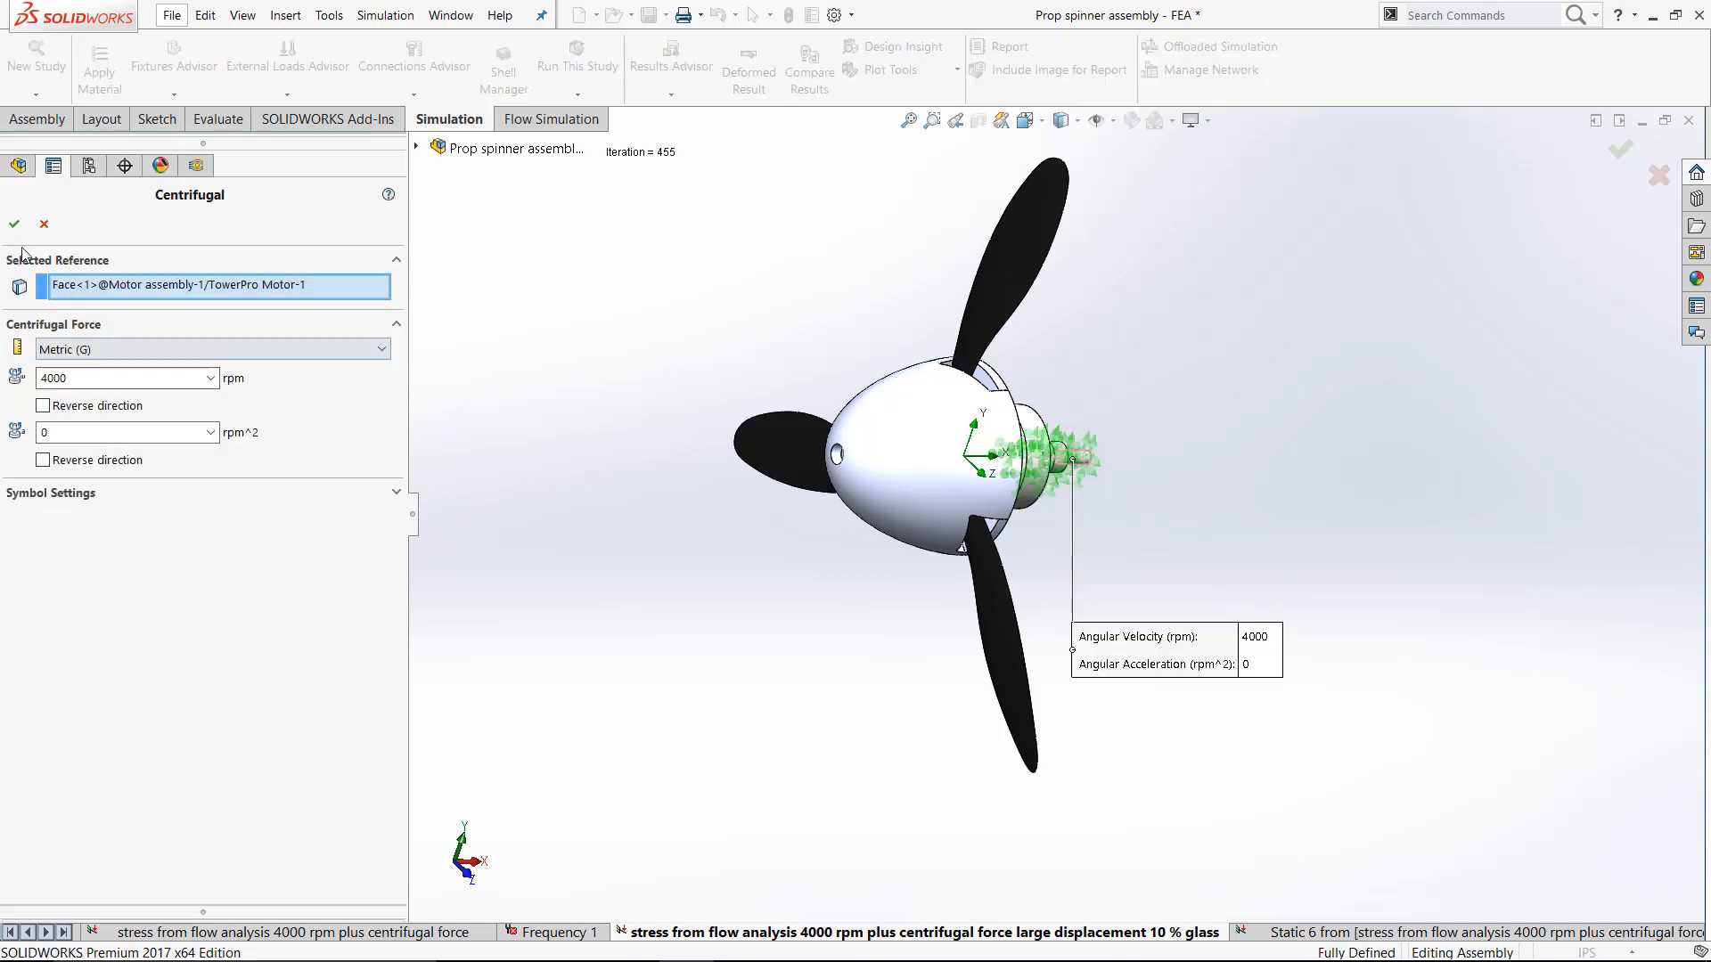
click(43, 224)
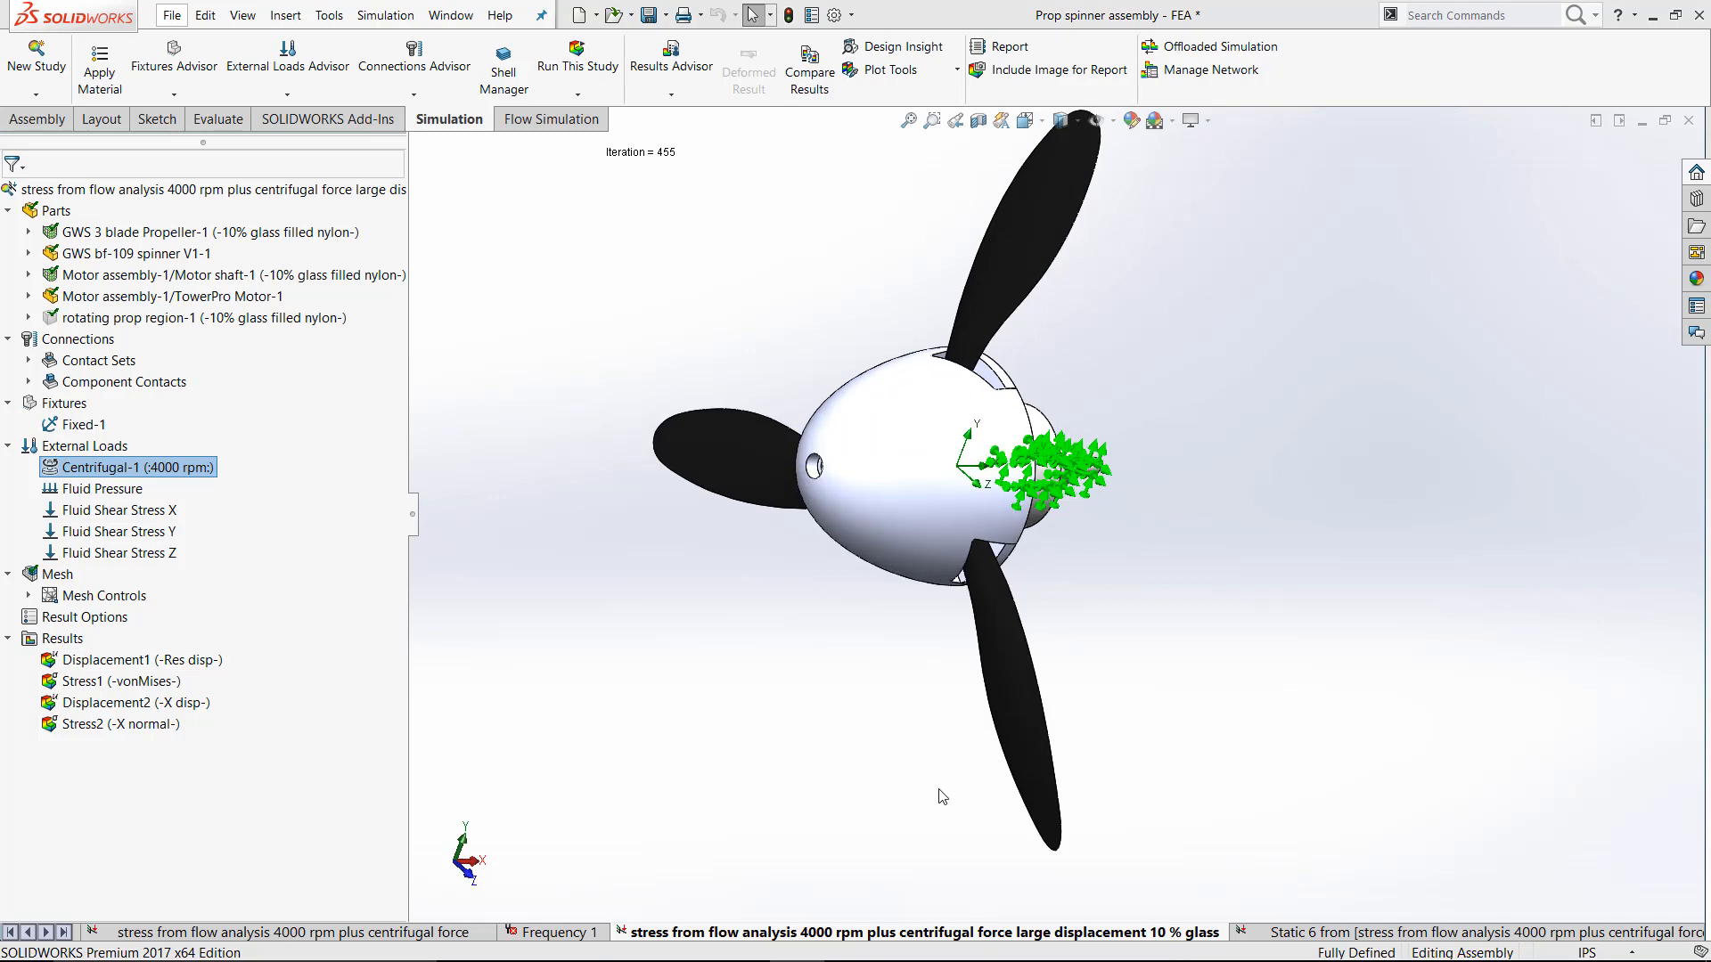
- Show the Displacement1 resultant displacement plot and examine the blade deformation from several angles
right_click(184, 664)
click(232, 674)
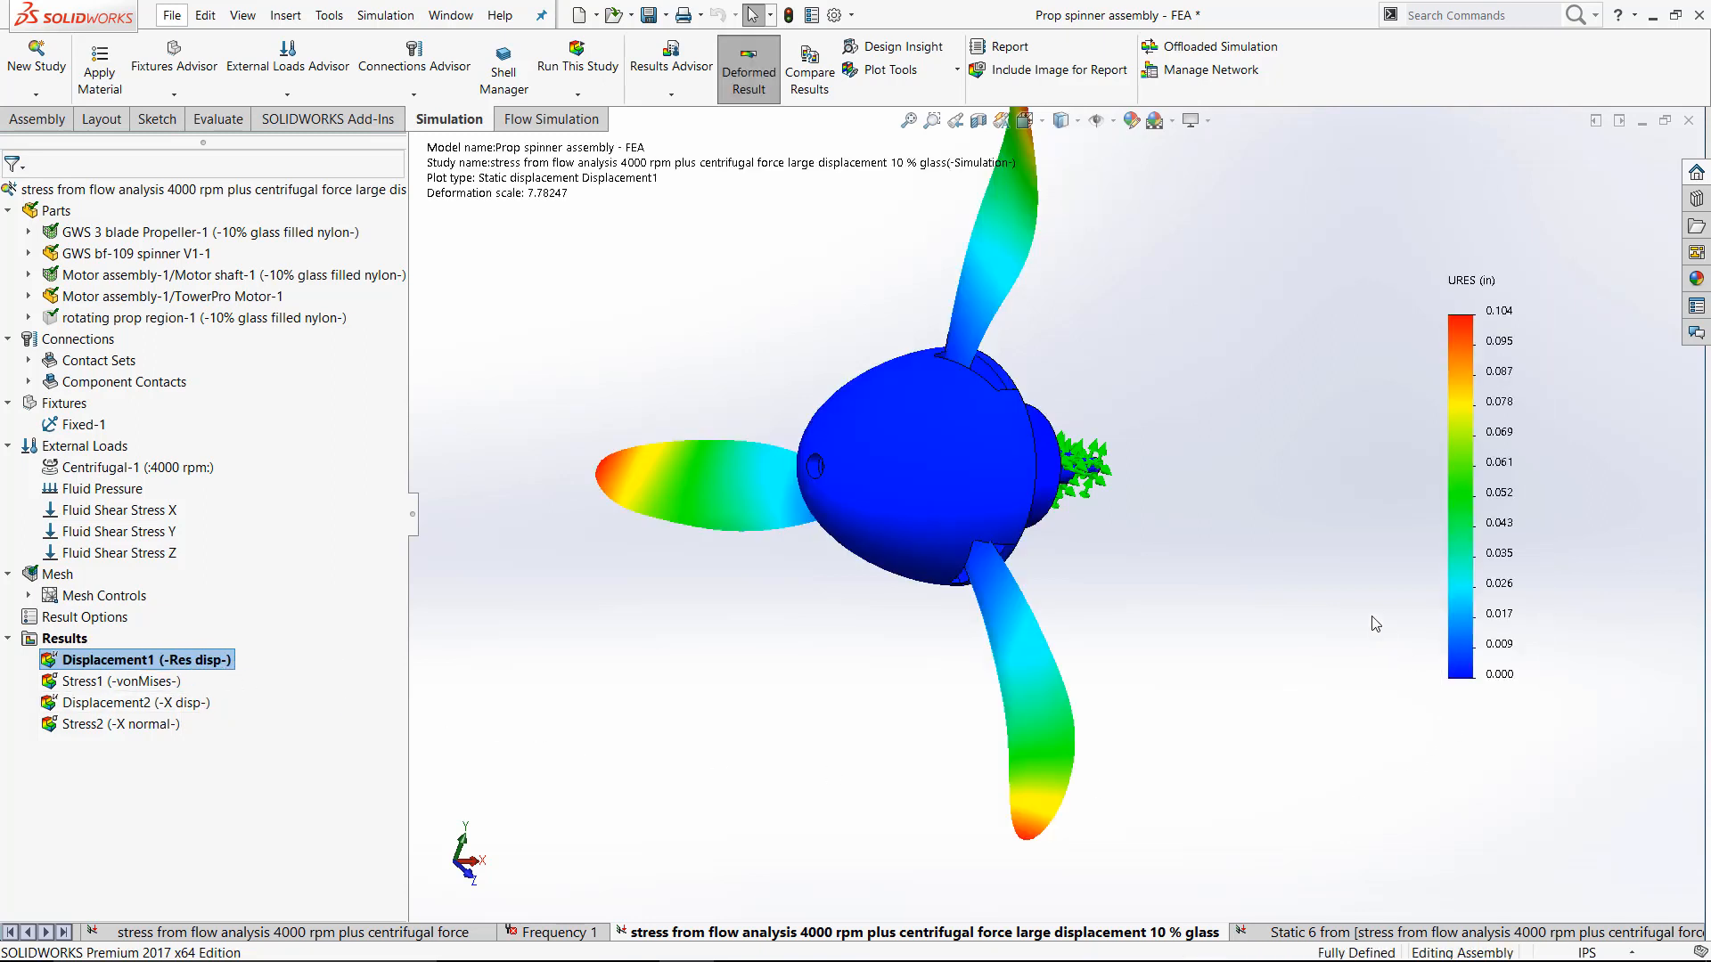
mouse_move(1387, 562)
middle_down()
mouse_move(1349, 548)
mouse_move(1385, 529)
mouse_move(1322, 527)
mouse_move(1352, 501)
mouse_move(1341, 514)
middle_up()
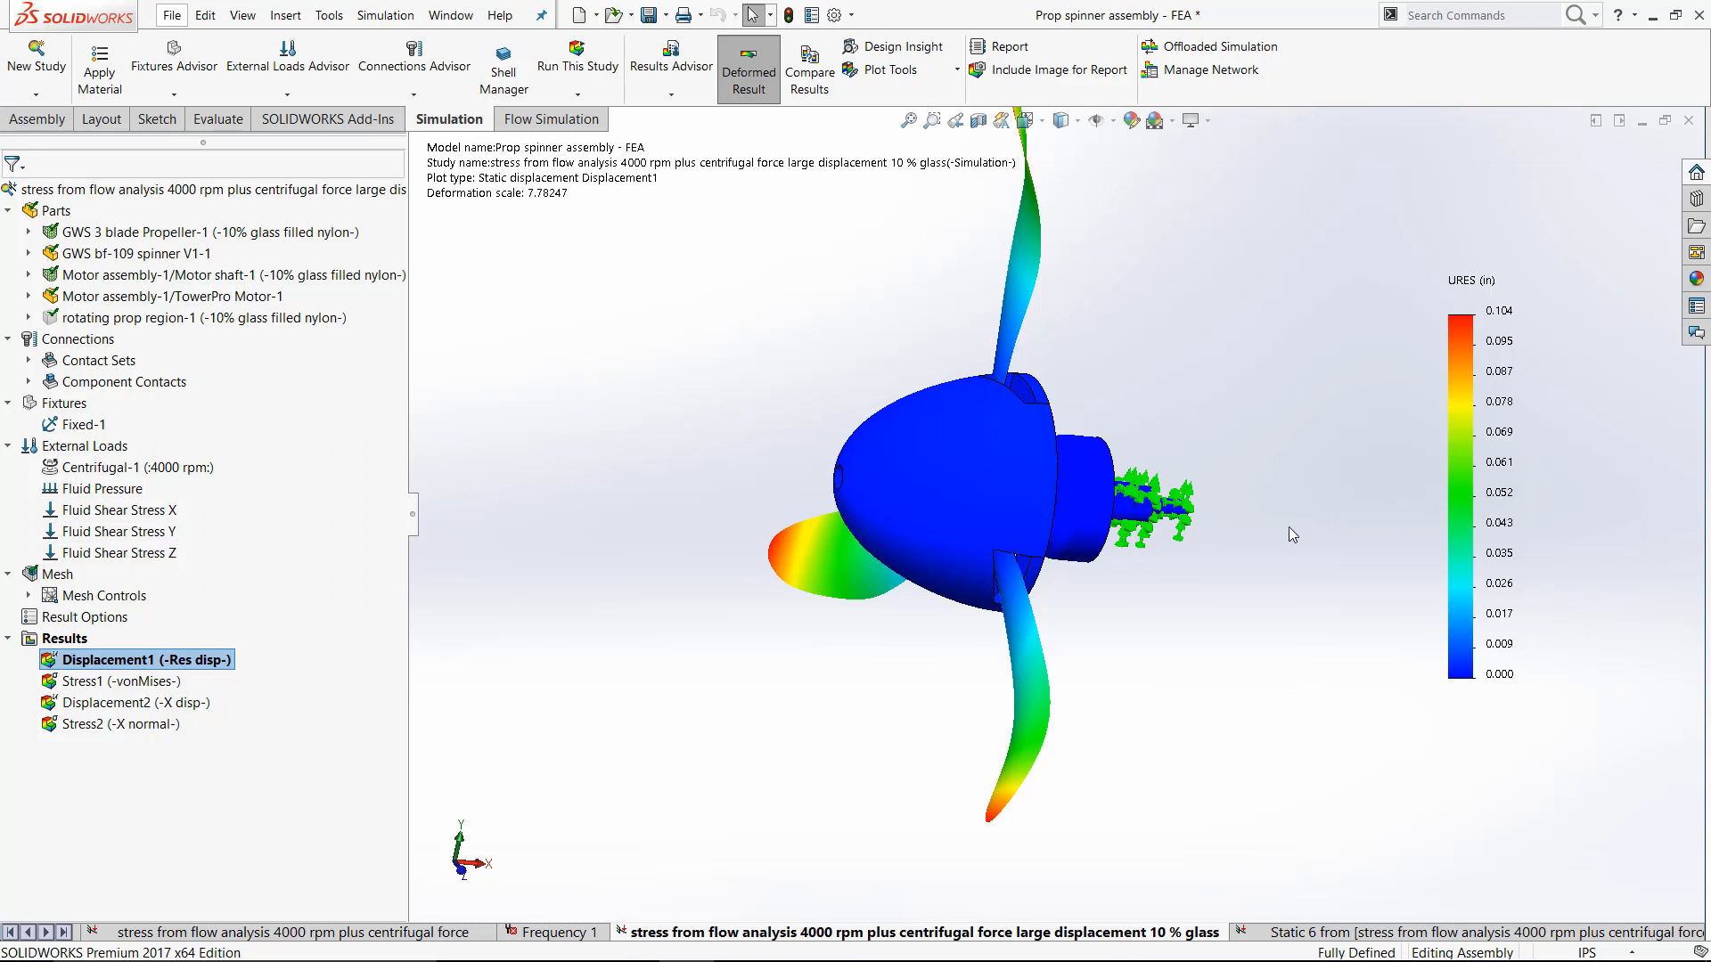
middle_drag(1317, 457, 1335, 458)
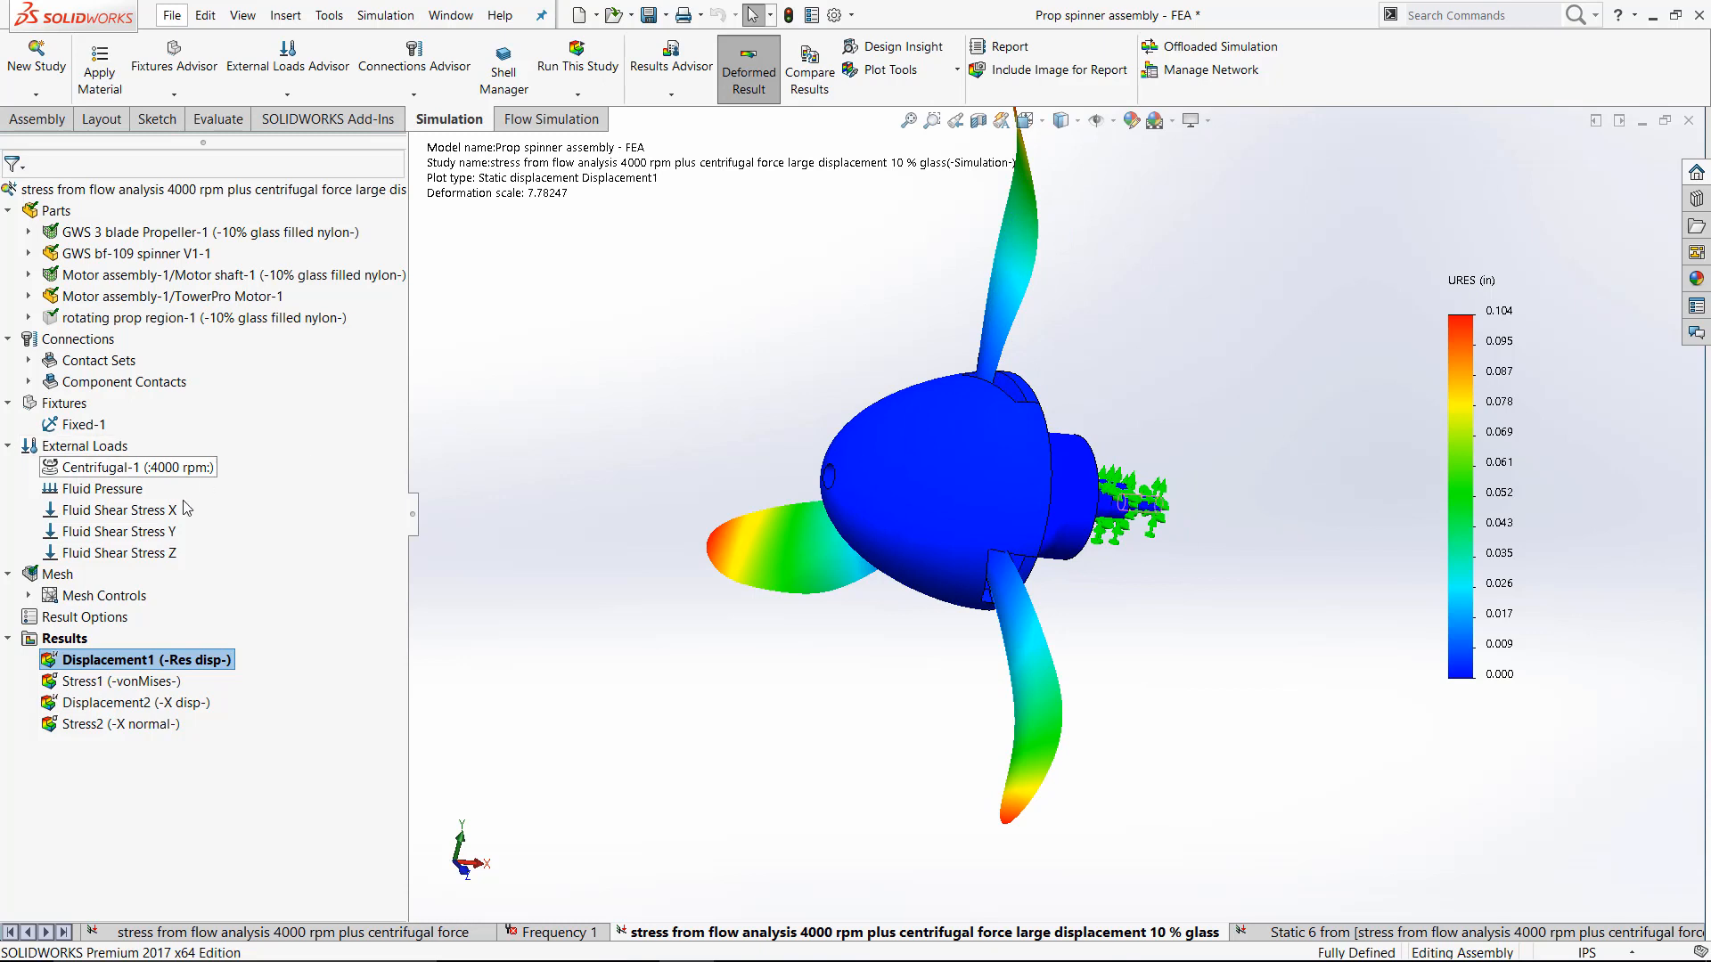
- Show the Stress1 von Mises plot and examine the stress at the root of the upper propeller blade up close
click(159, 681)
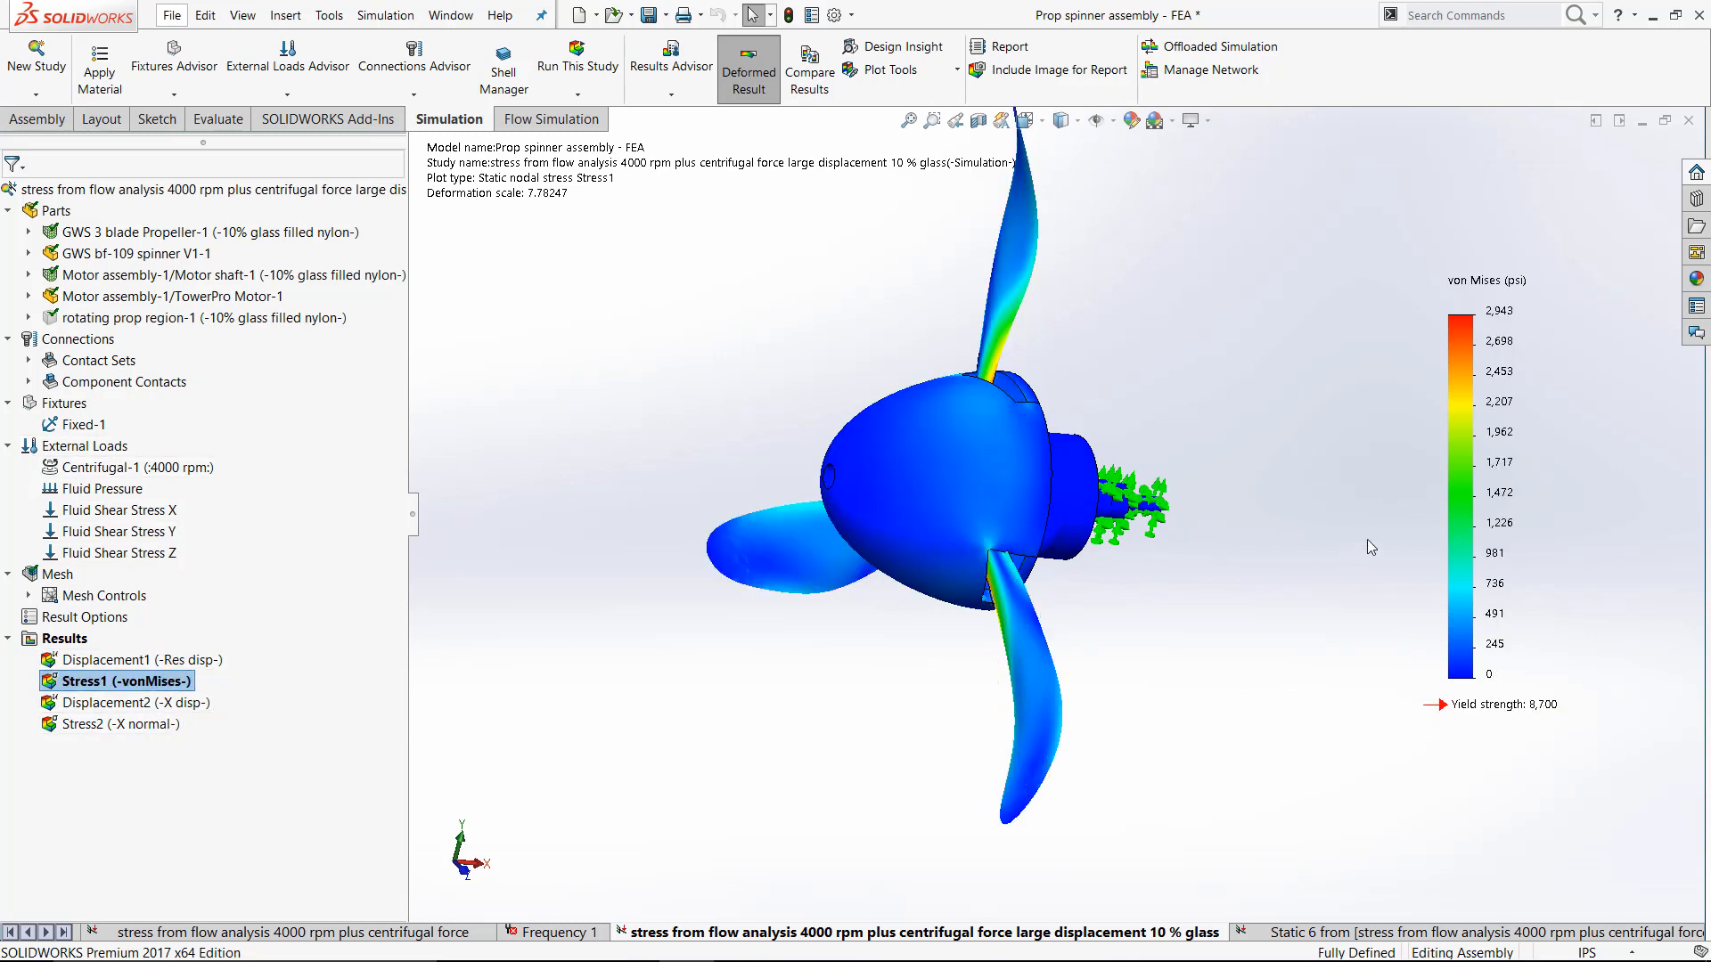
middle_drag(1113, 312, 1055, 433)
scroll(1021, 328, down, 3)
scroll(1057, 432, down, 2)
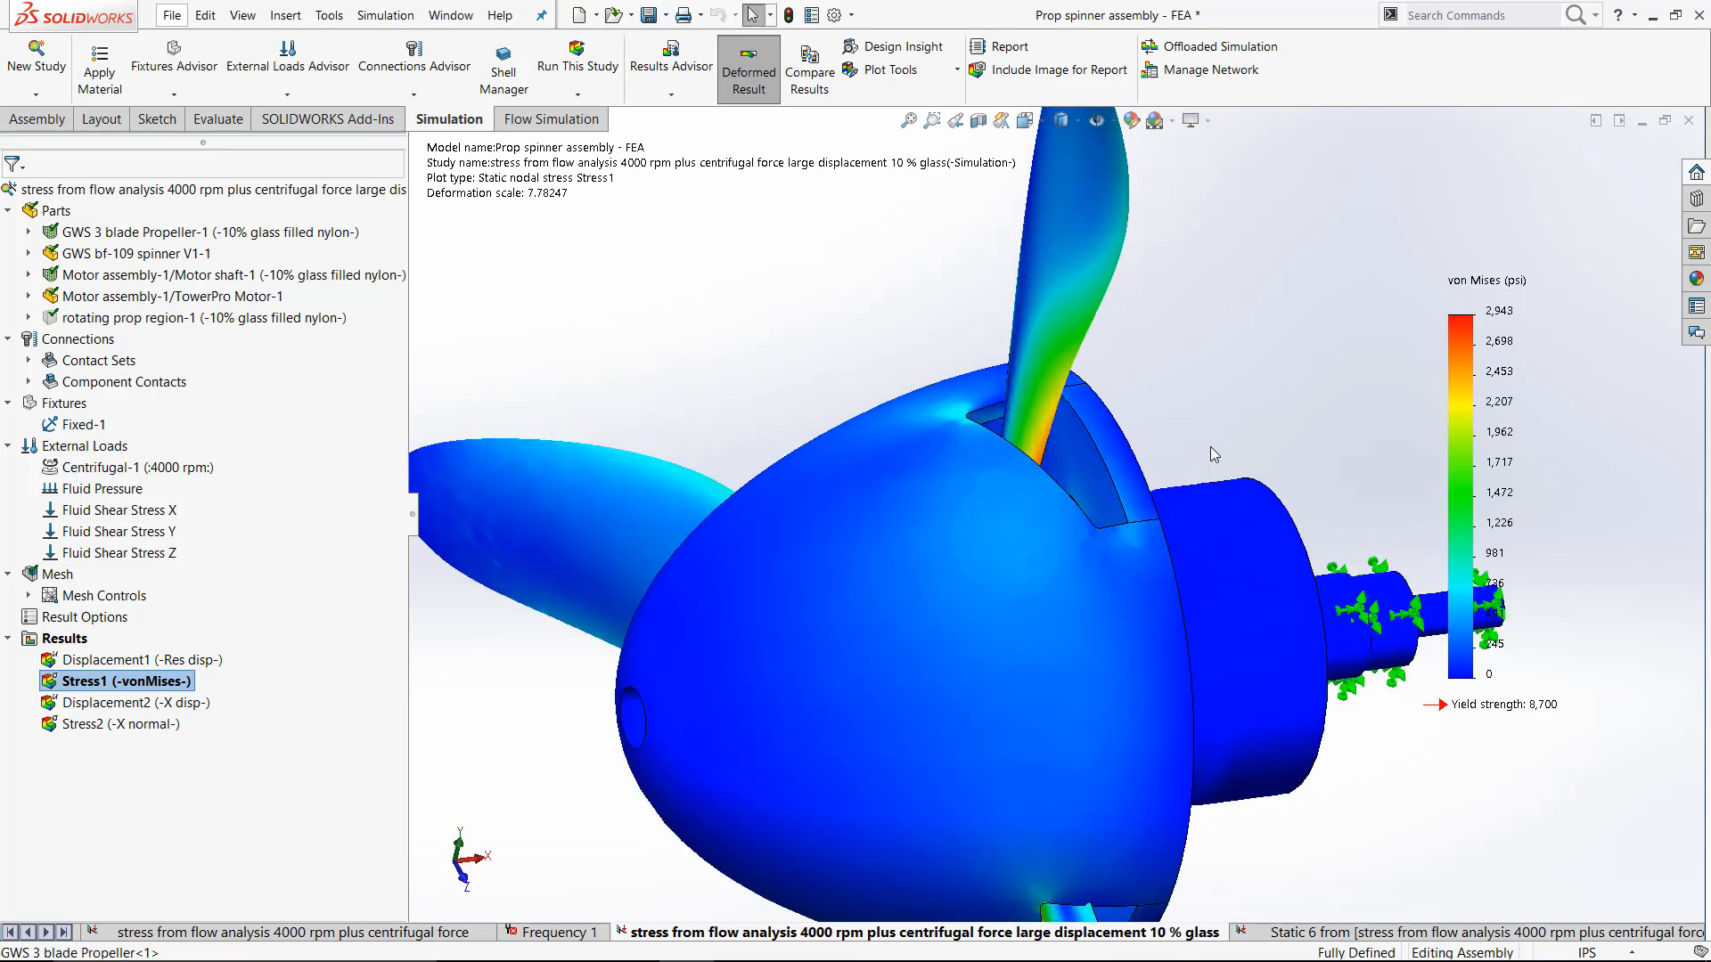